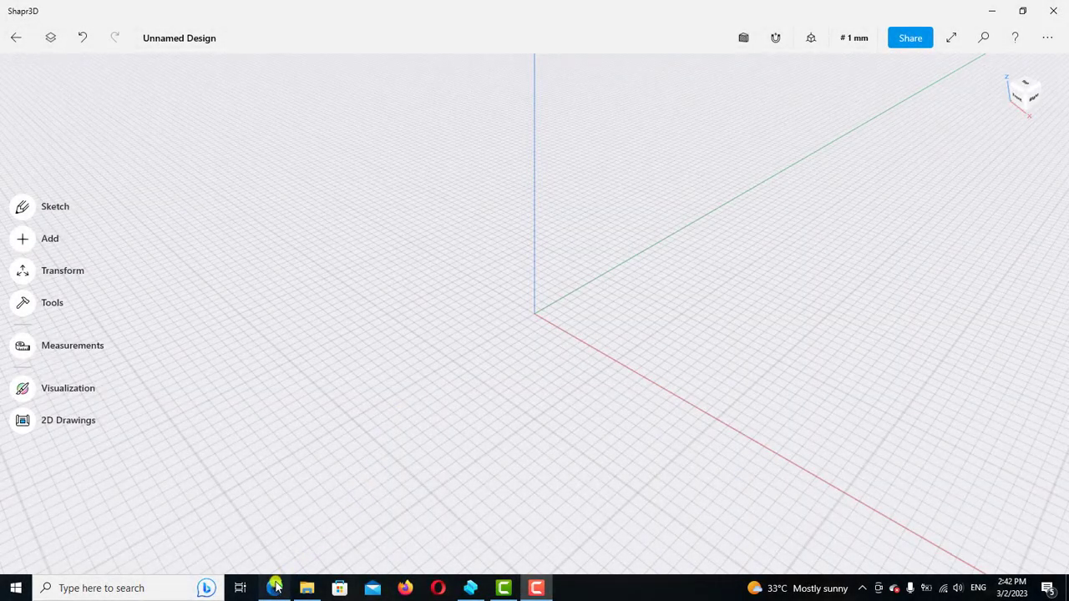
Review the Exercise 55 drawing, then view the empty design from the front
click(278, 583)
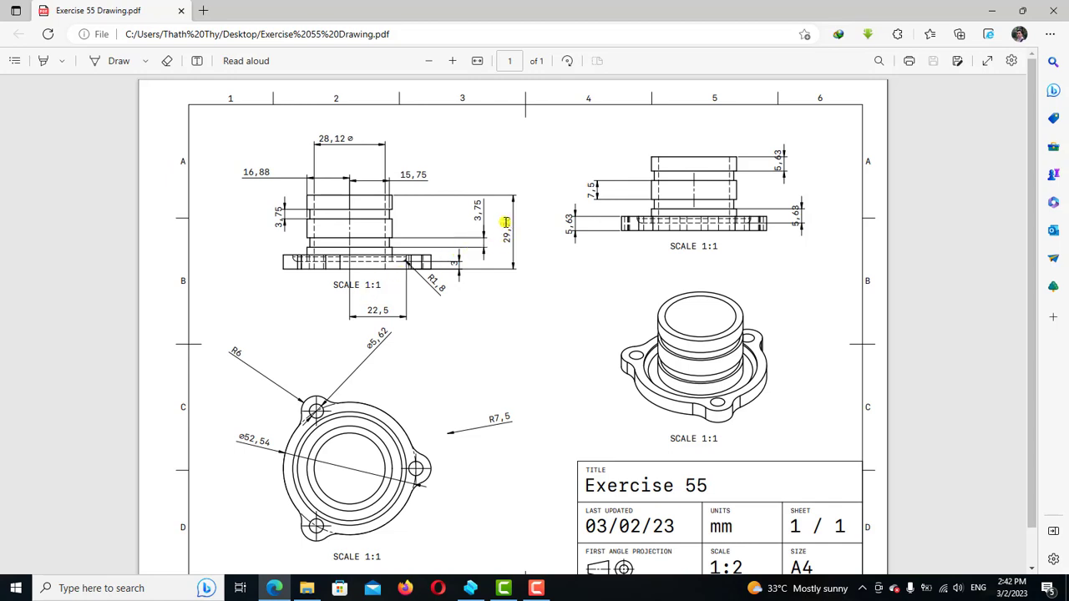
click(470, 584)
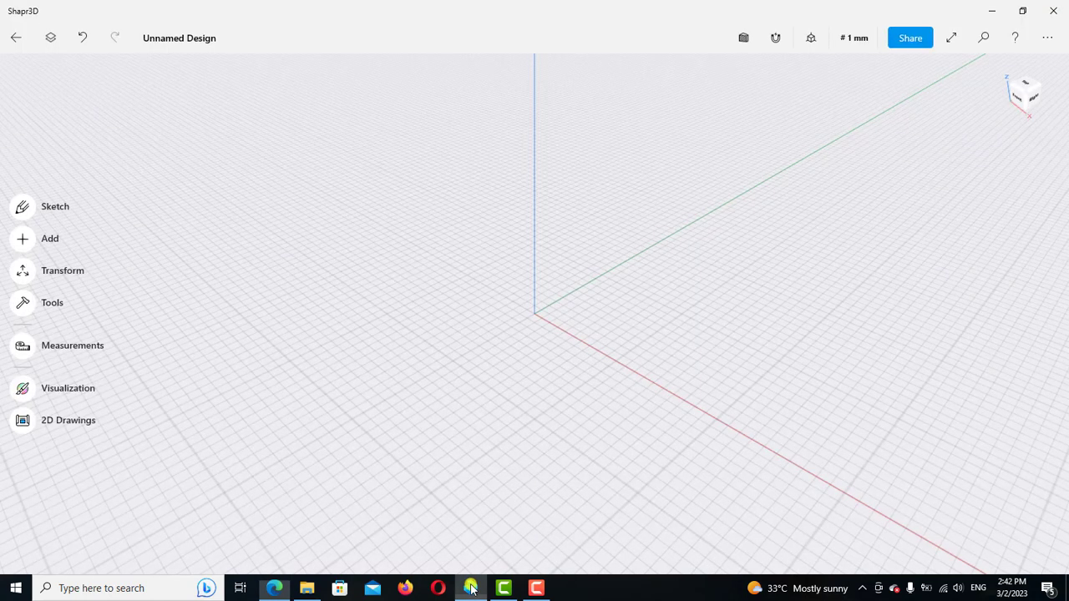
click(1016, 101)
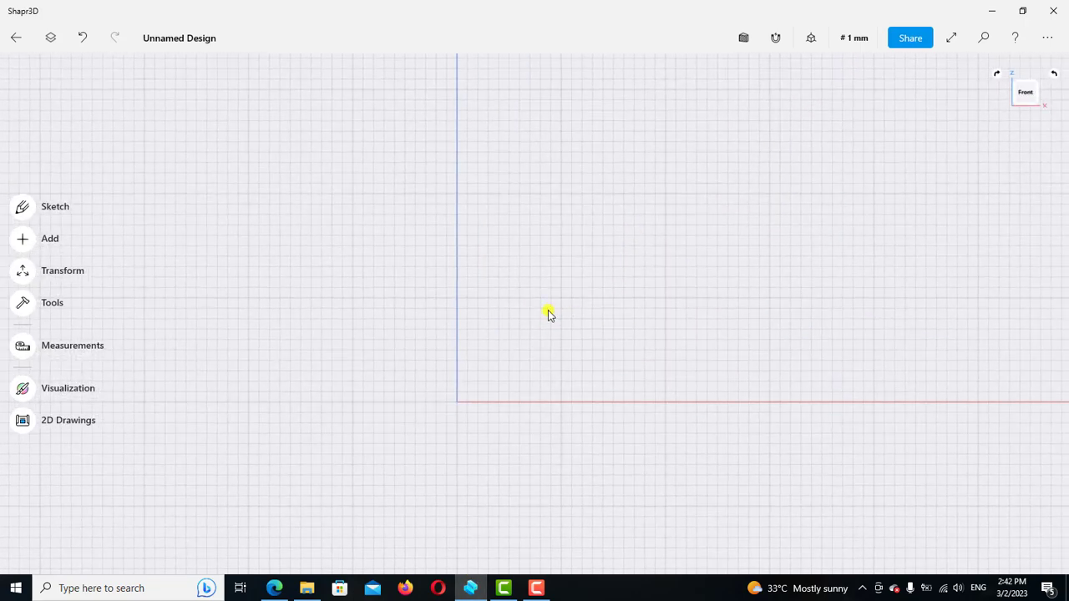
Draw connected lines: 23 mm upright from the Z axis to the origin, 26 mm base, 3 mm riser
click(21, 209)
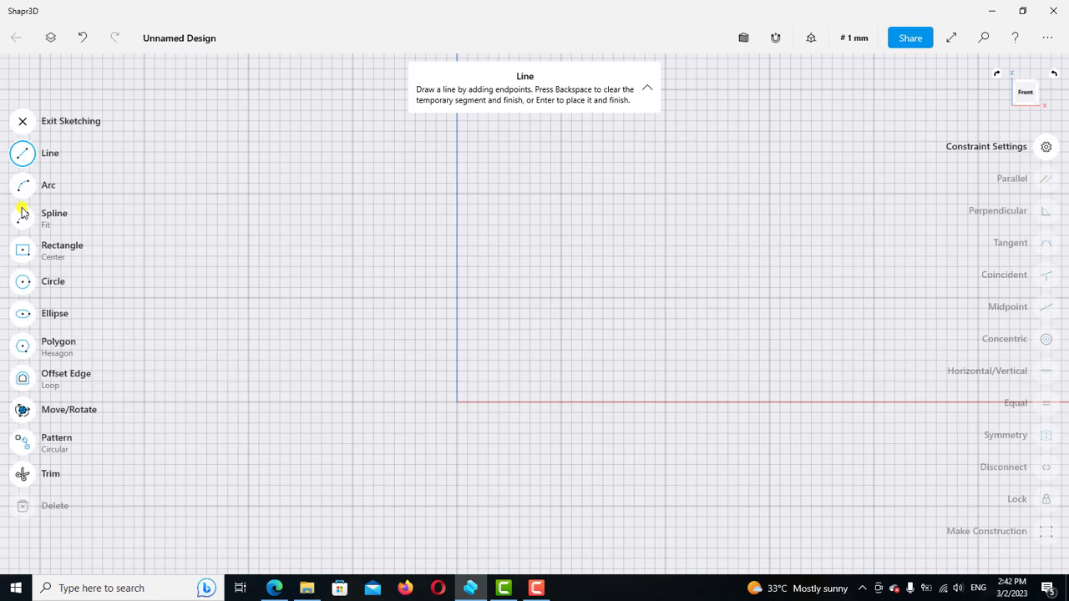
click(457, 162)
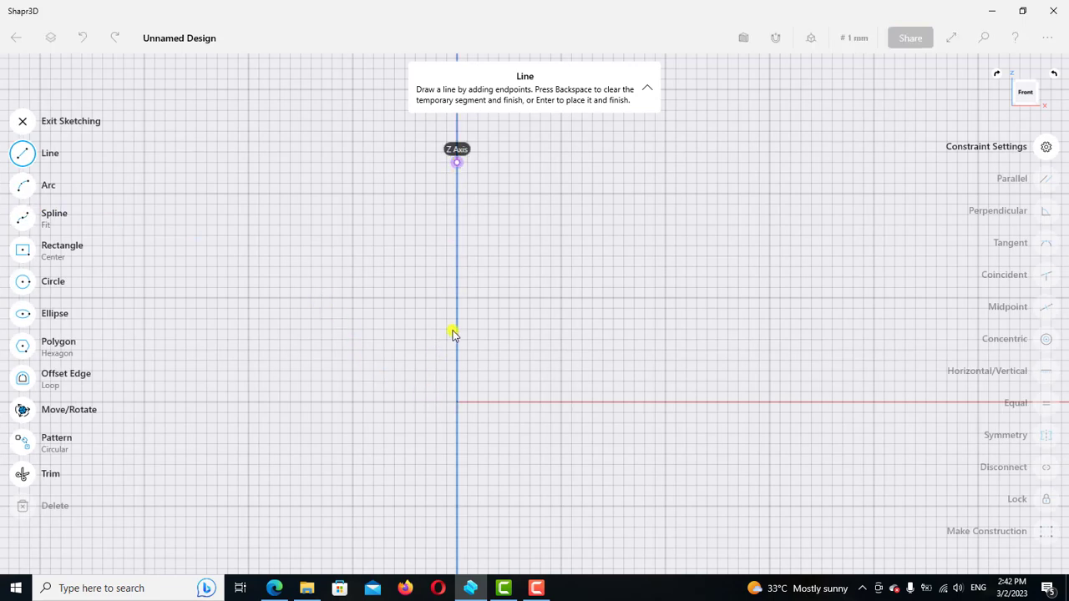
click(470, 404)
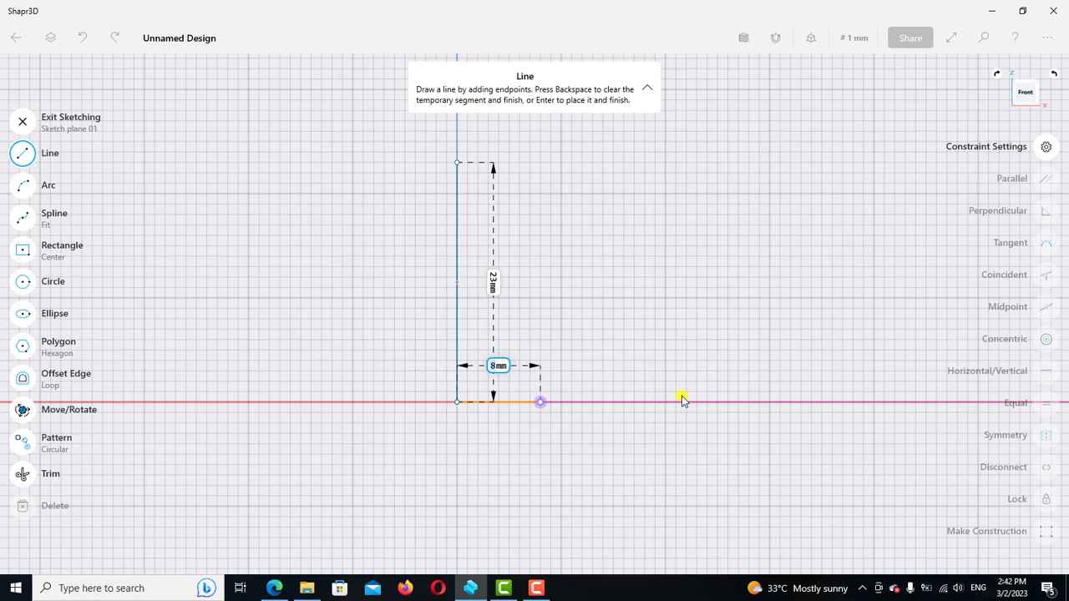
click(728, 402)
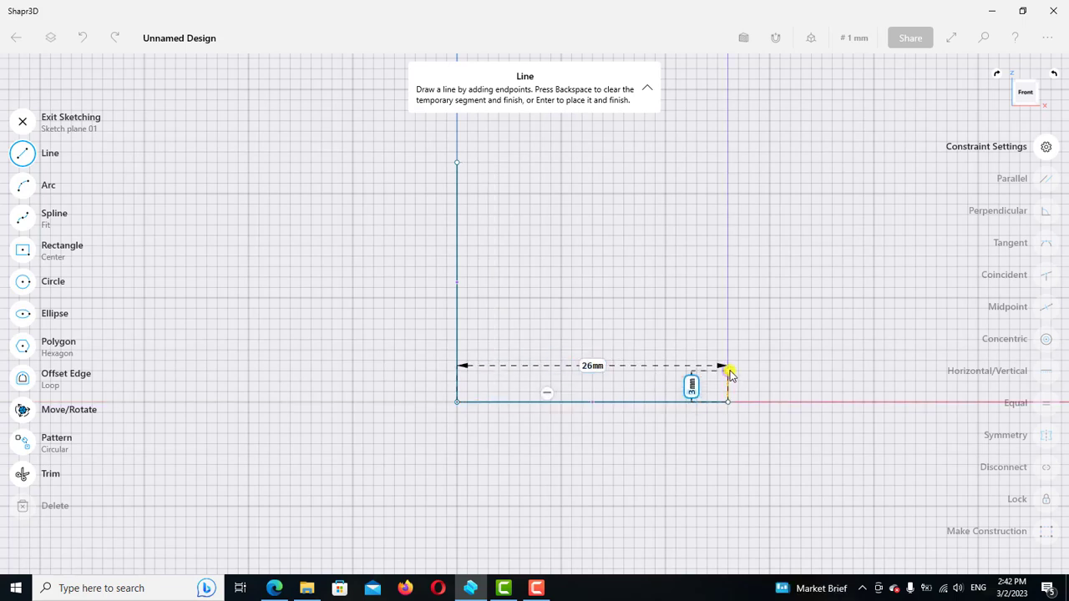
click(728, 372)
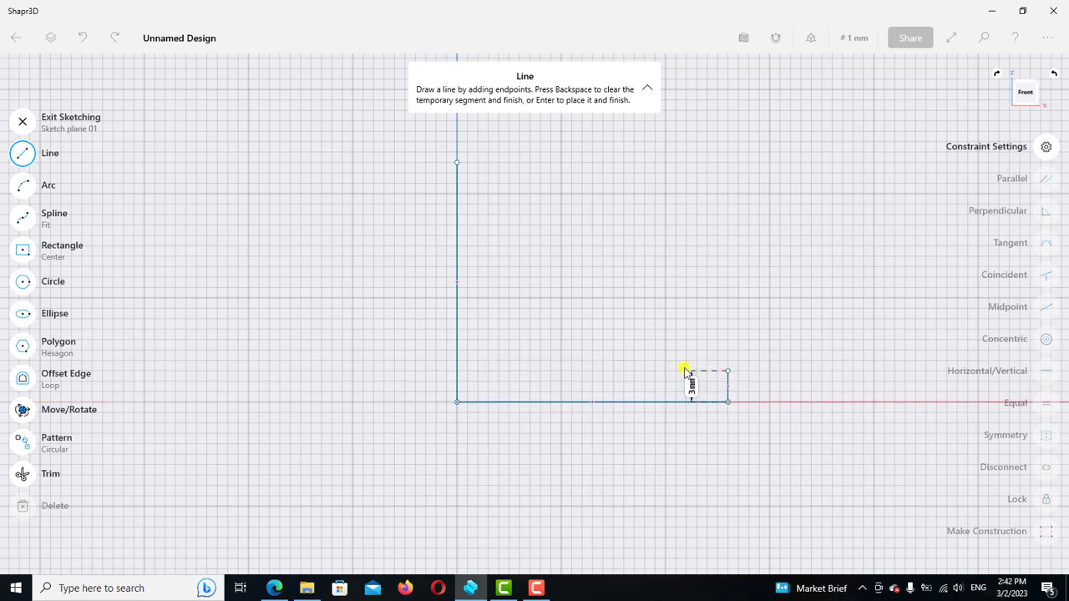
click(22, 153)
Change the upright line's length from 23 mm to 29.26 mm
click(457, 305)
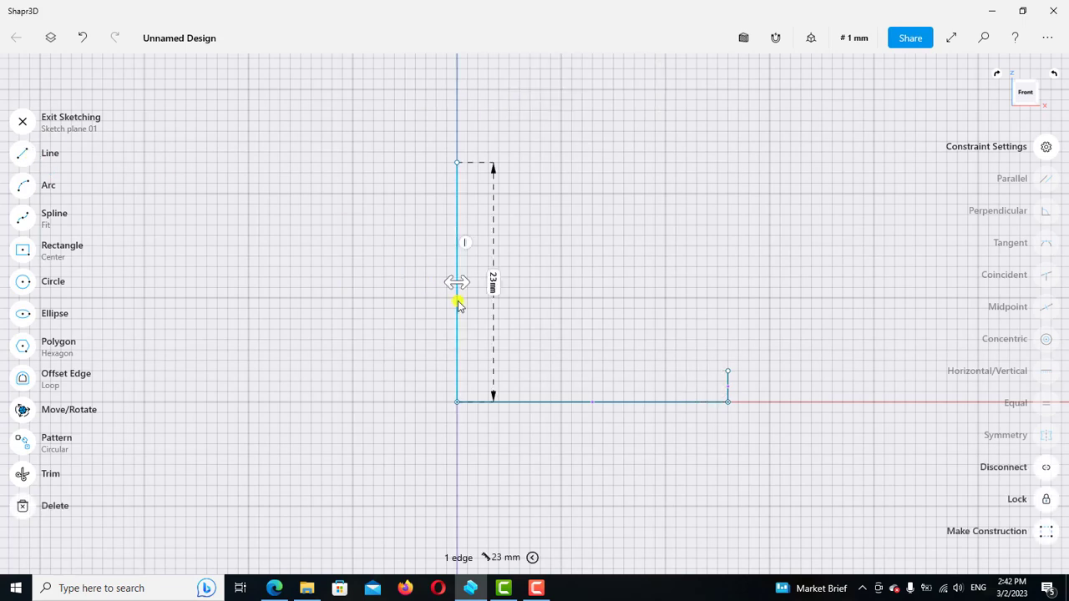
click(493, 284)
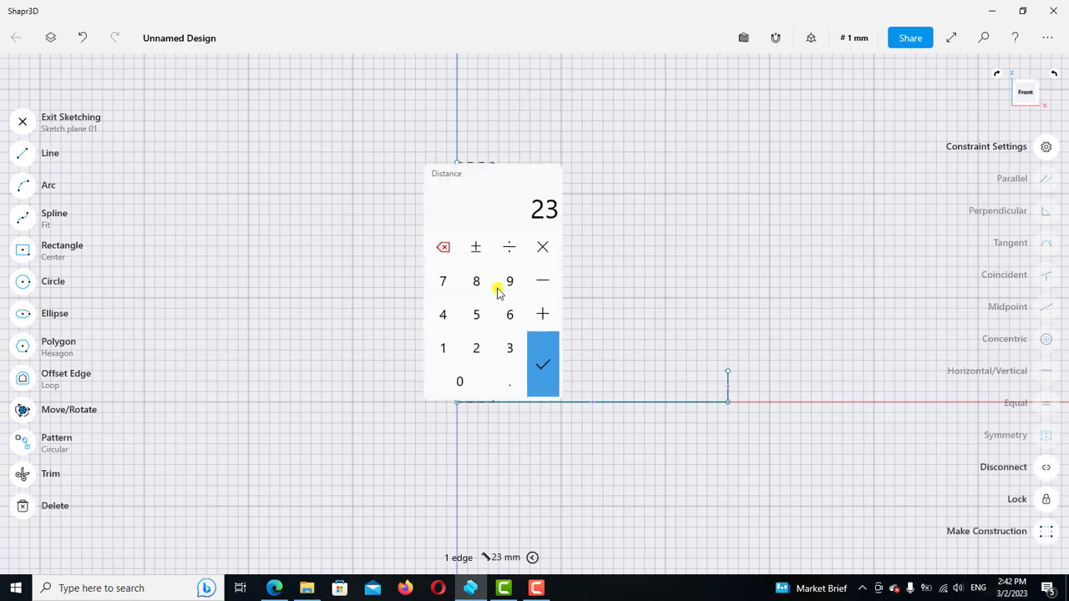
click(476, 347)
click(507, 288)
click(509, 382)
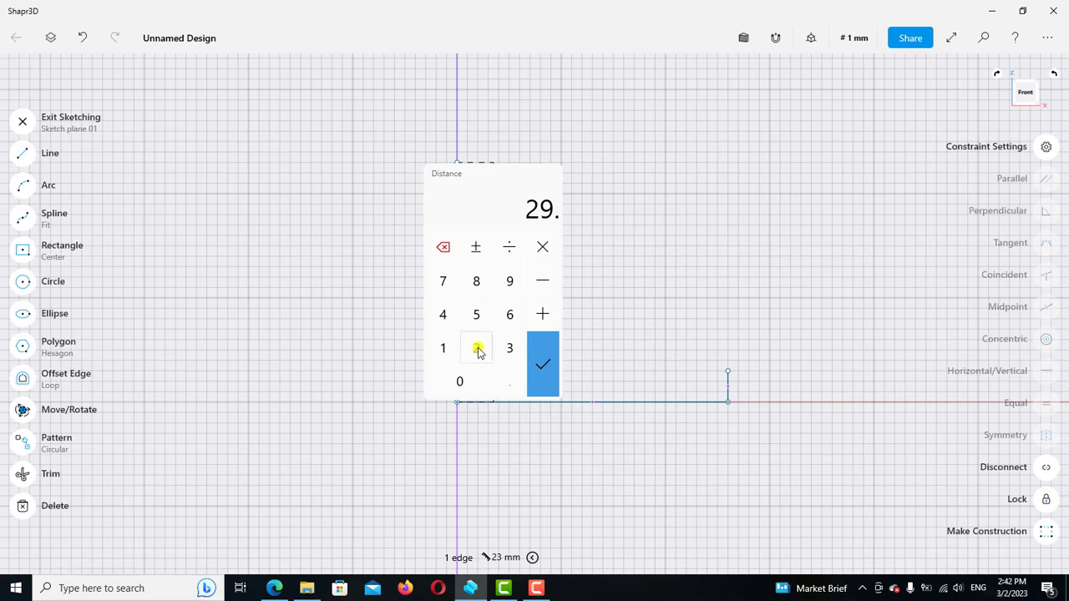
click(476, 349)
click(509, 316)
click(543, 366)
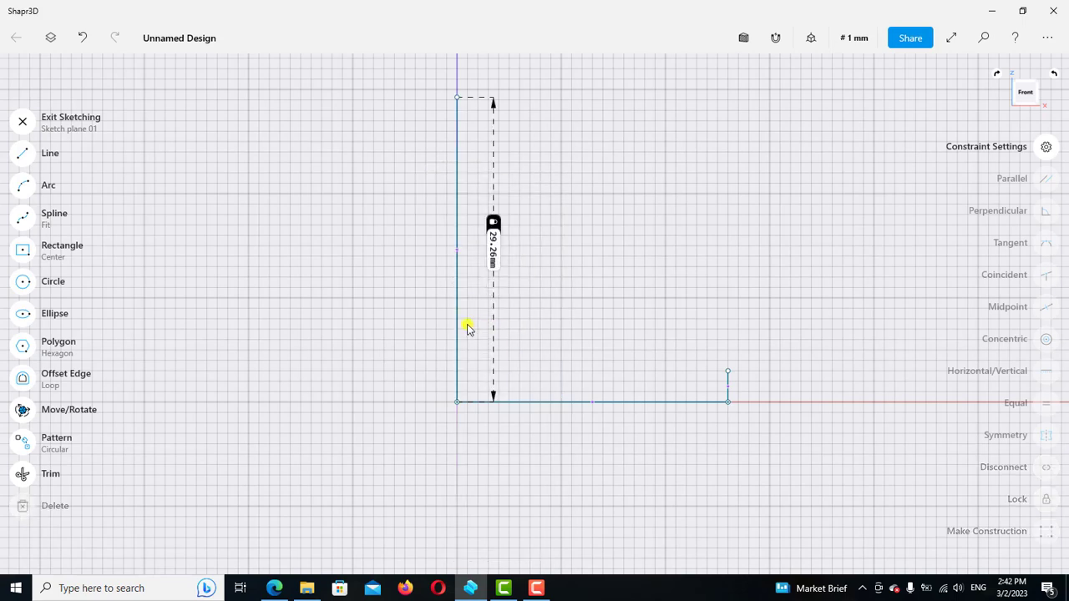
Lock the upright line's 29.26 mm length and make it a construction line
click(459, 326)
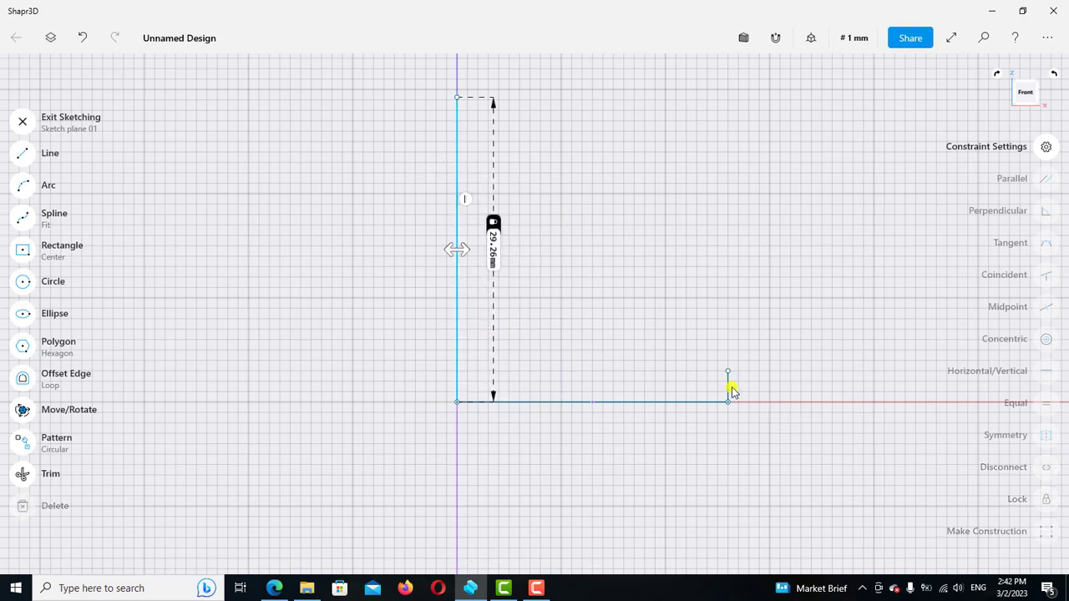
scroll(731, 391, down, 2)
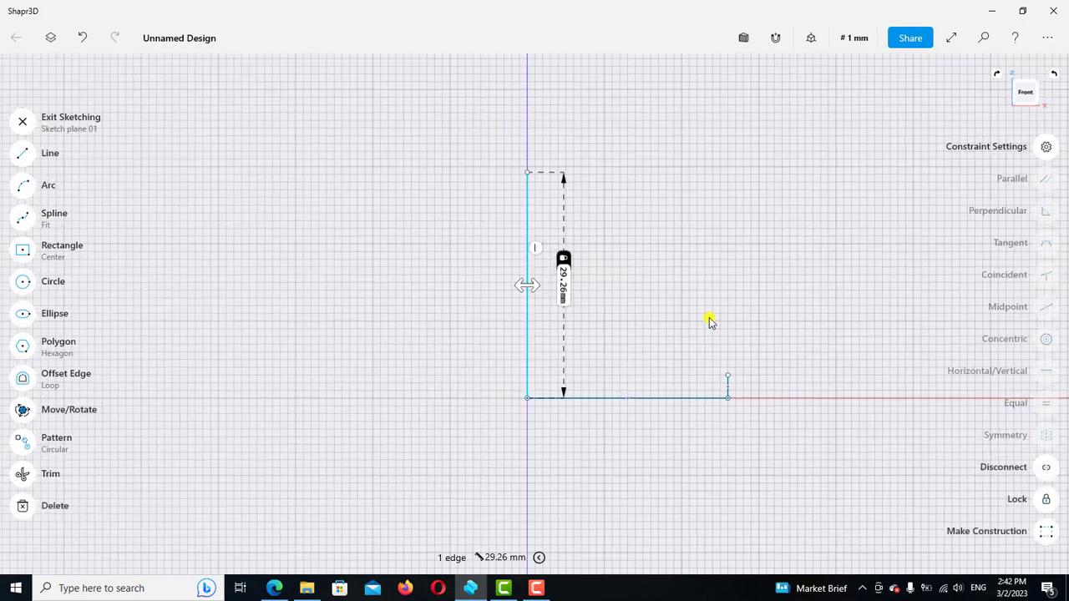
click(1046, 498)
click(1045, 531)
click(735, 369)
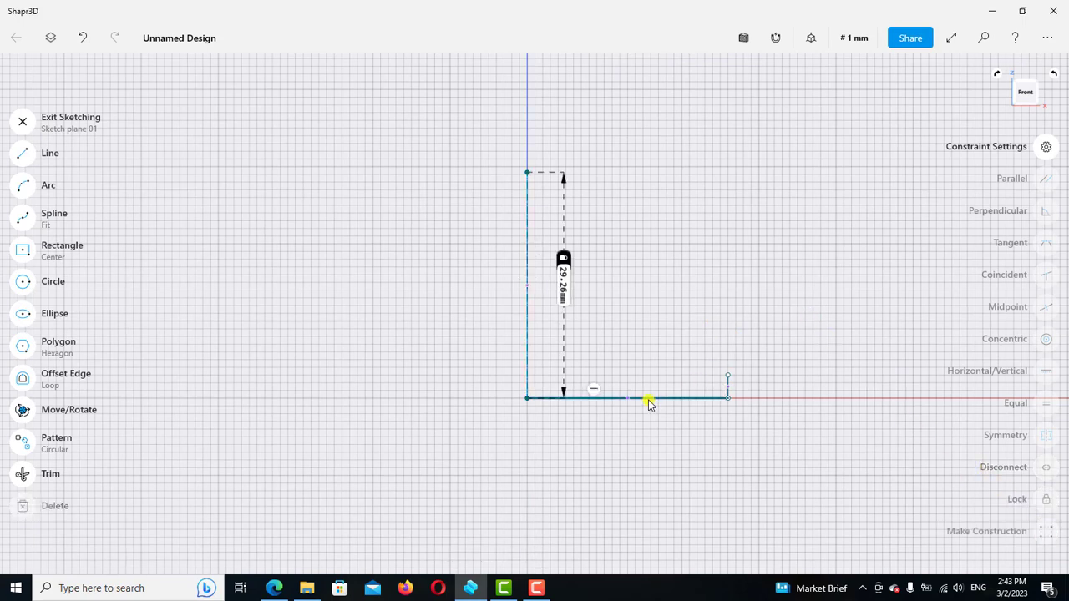
Move the base dimension below the line and change it from 26 mm to 22.5 mm
click(650, 399)
drag(627, 365, 619, 476)
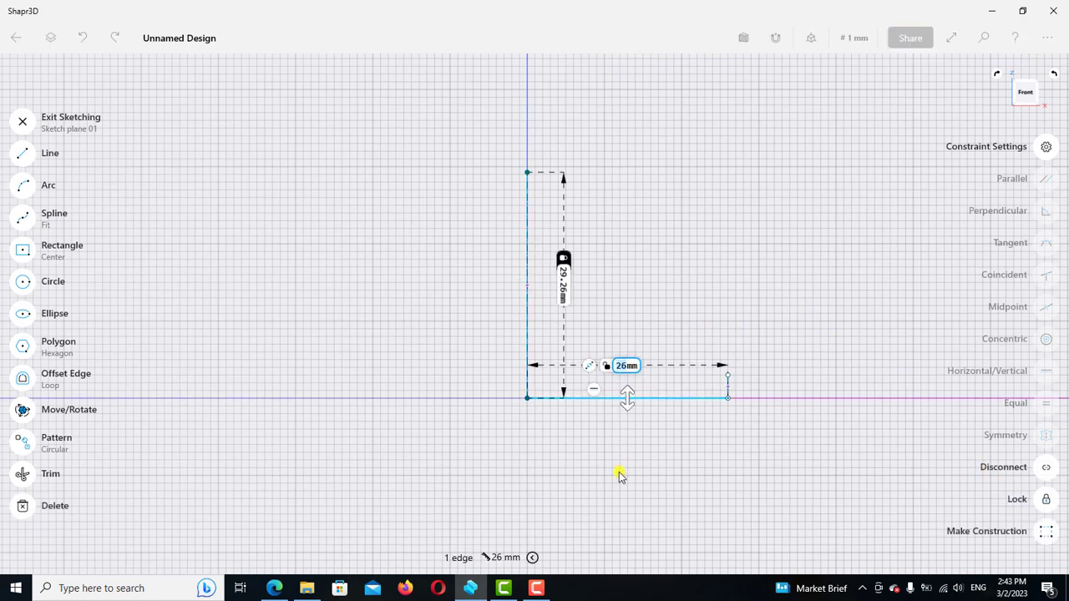
click(619, 473)
click(602, 515)
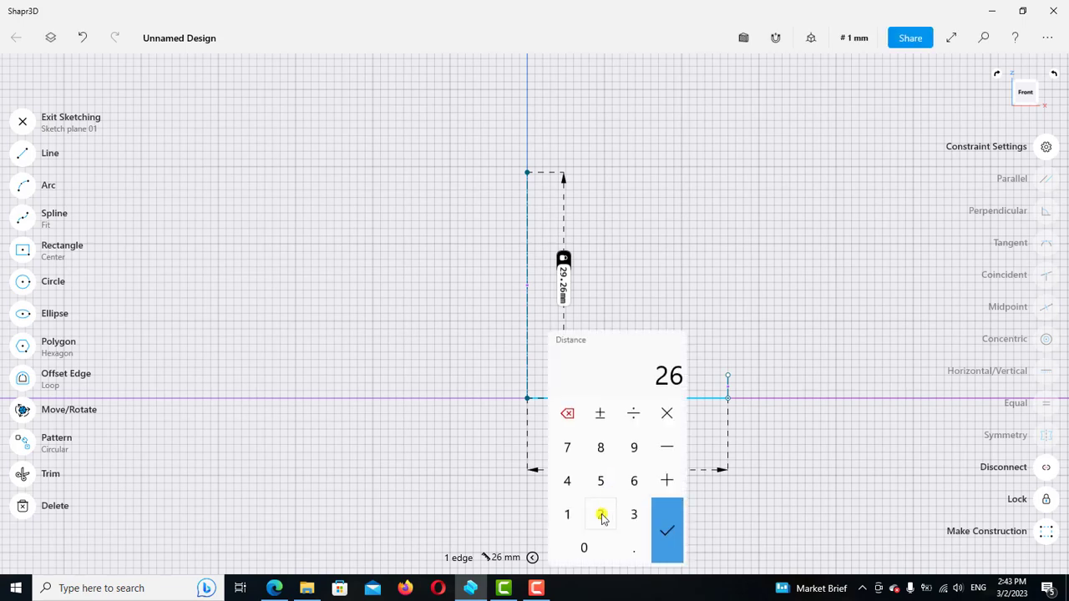
click(603, 516)
click(636, 553)
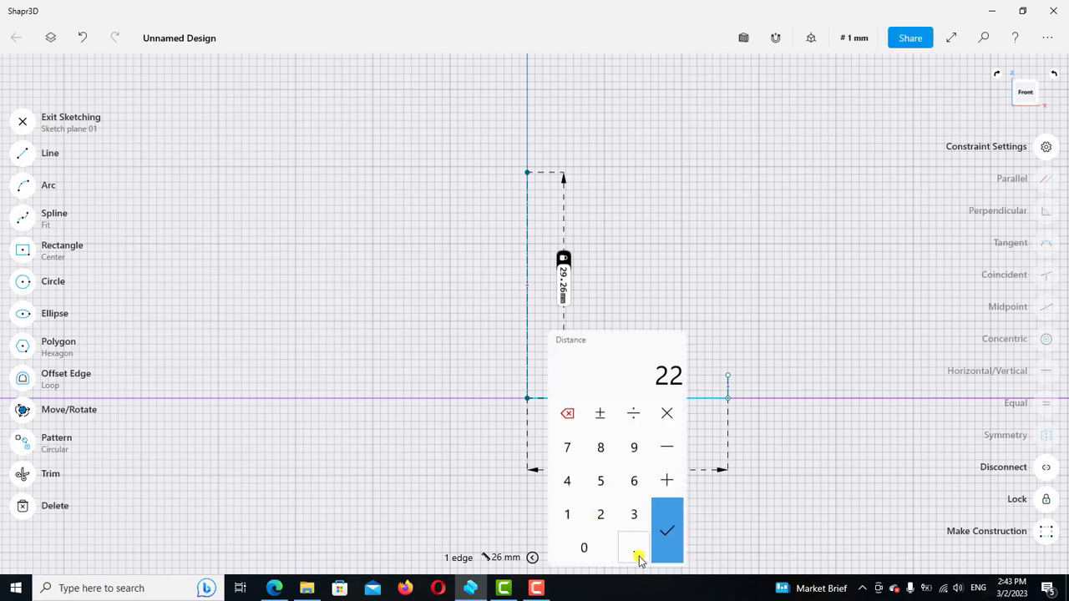
click(603, 484)
click(668, 525)
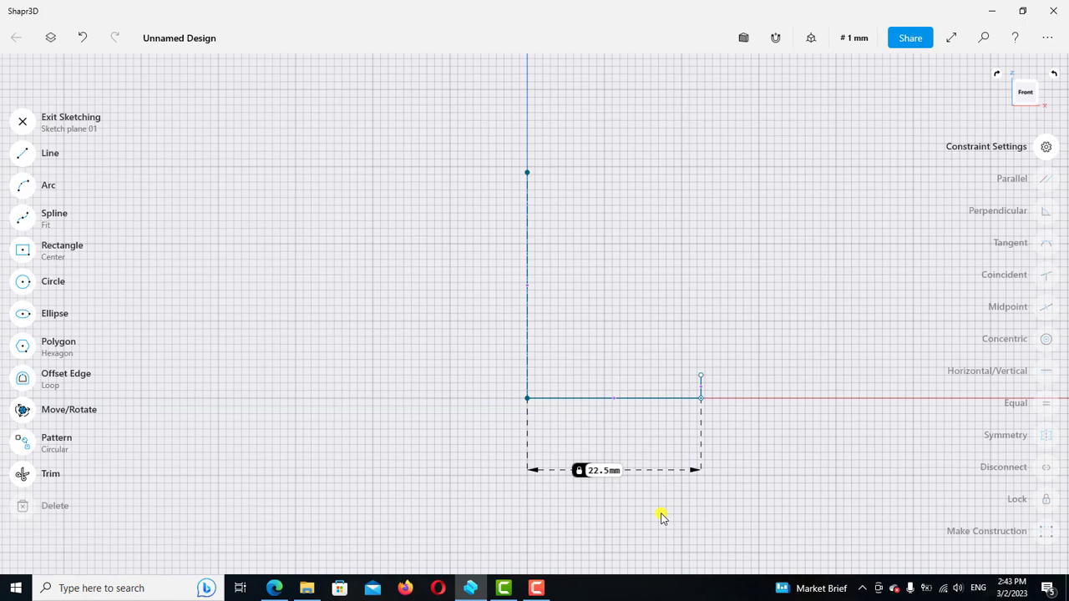
click(651, 400)
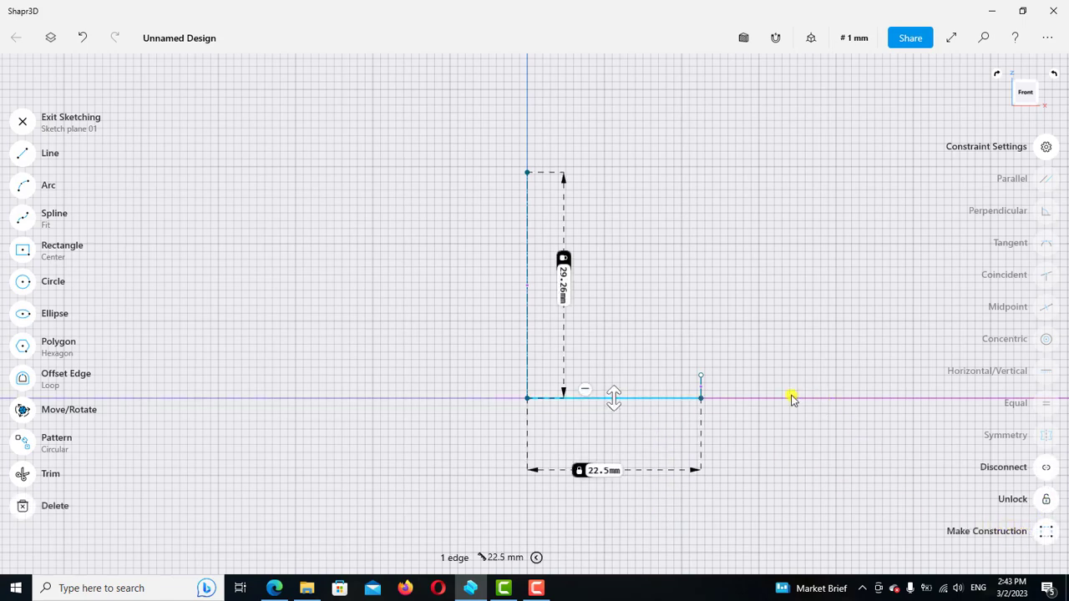
click(763, 360)
Turn the upright back into a regular line
middle_drag(727, 353, 696, 352)
click(463, 368)
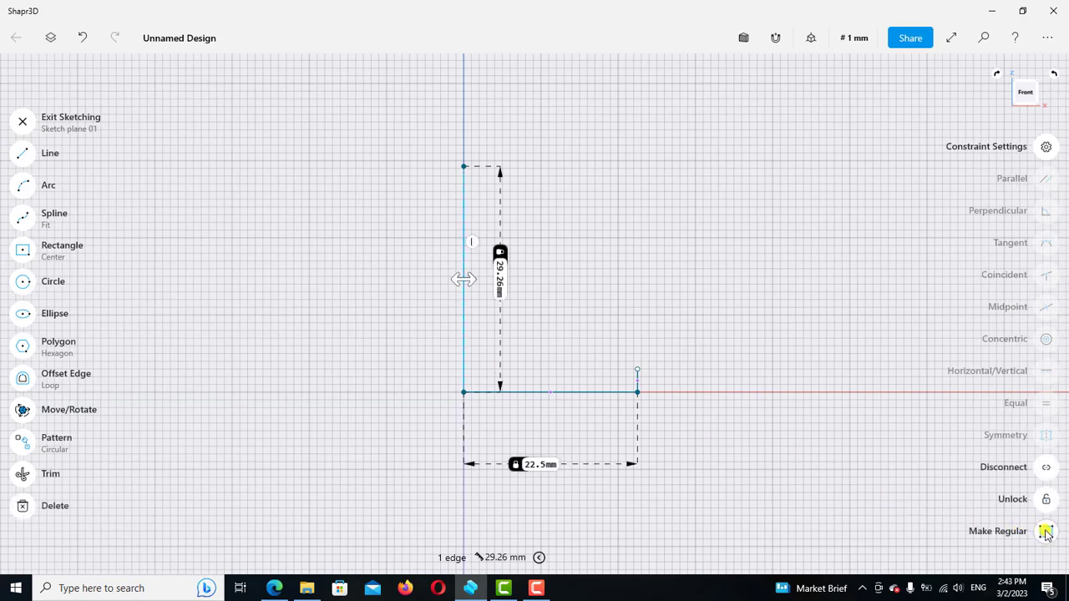
click(1045, 533)
click(733, 346)
Move the riser's dimension to the right, keeping its 3 mm length
scroll(640, 386, up, 2)
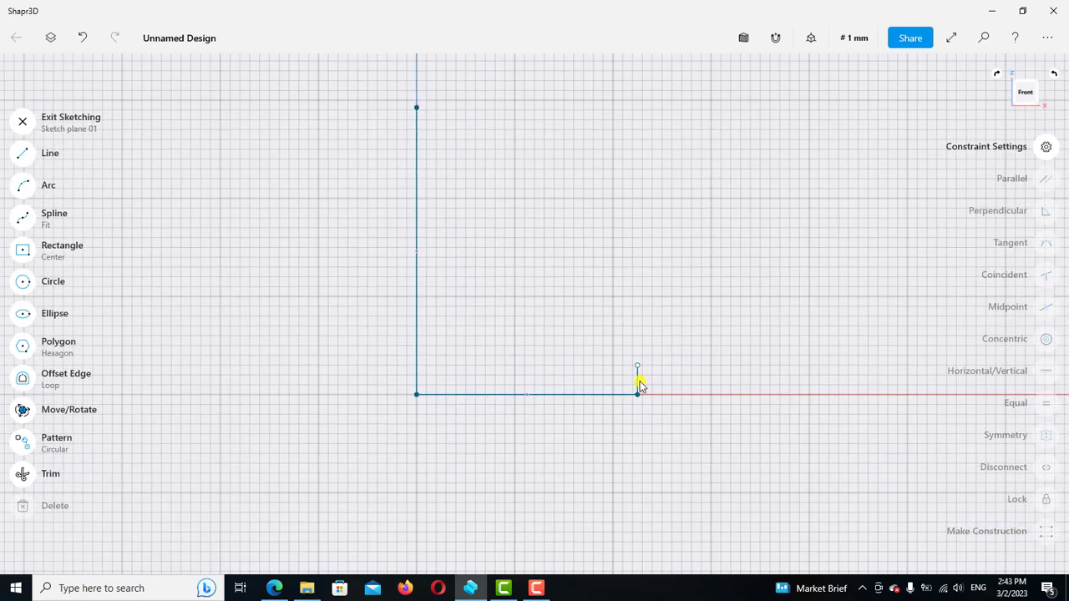
scroll(639, 386, up, 1)
click(639, 381)
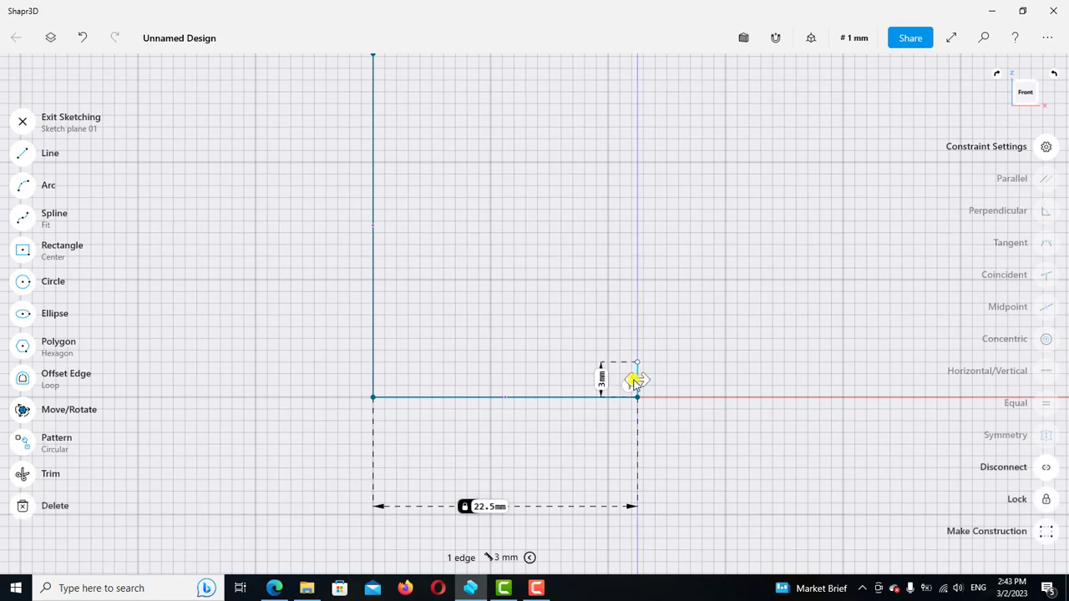
drag(634, 380, 724, 382)
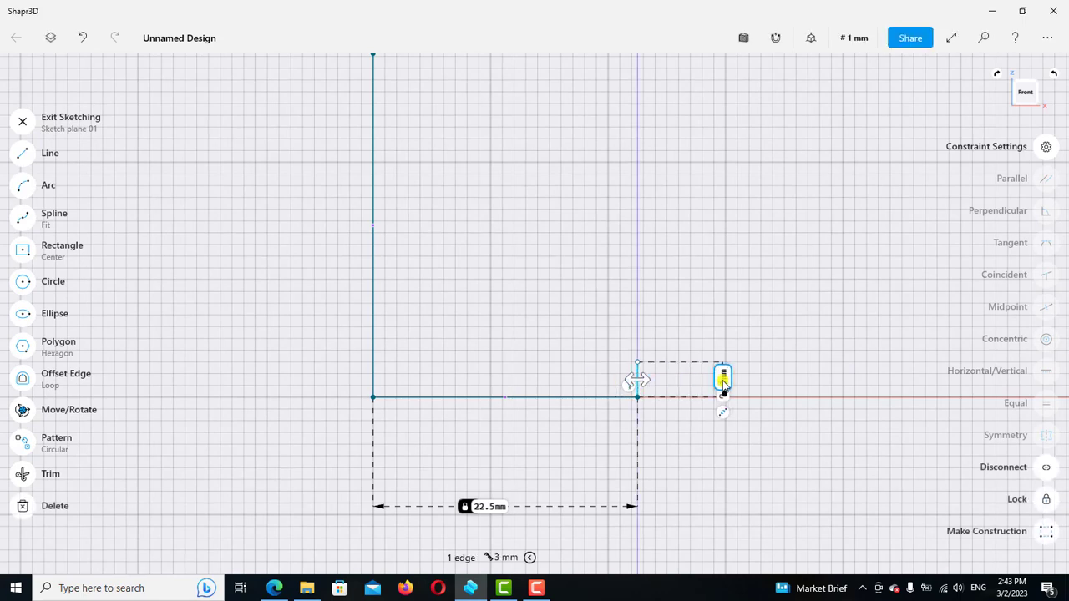
click(724, 380)
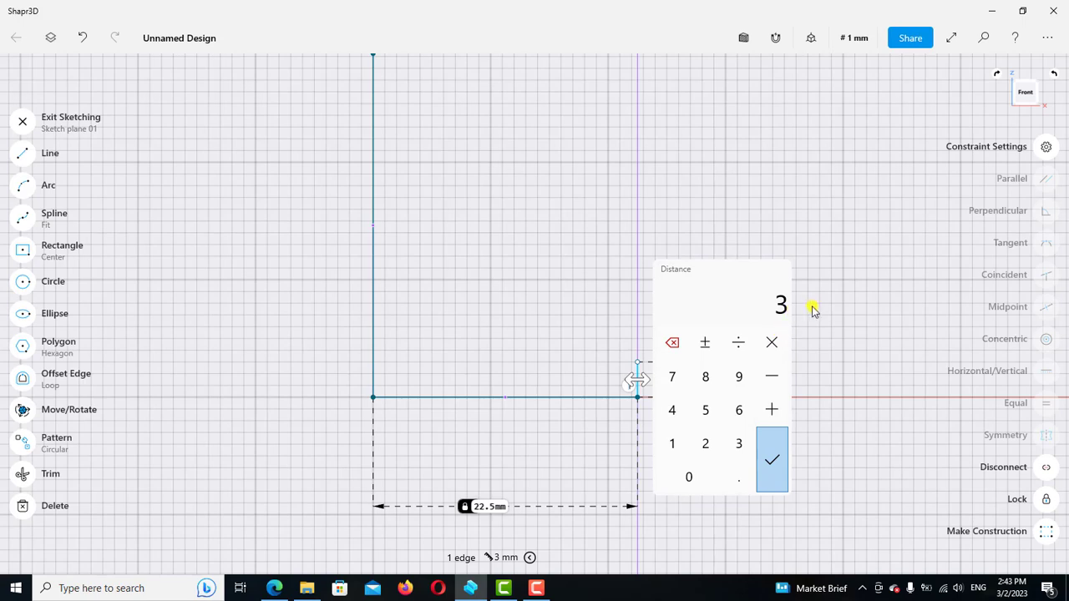
click(837, 367)
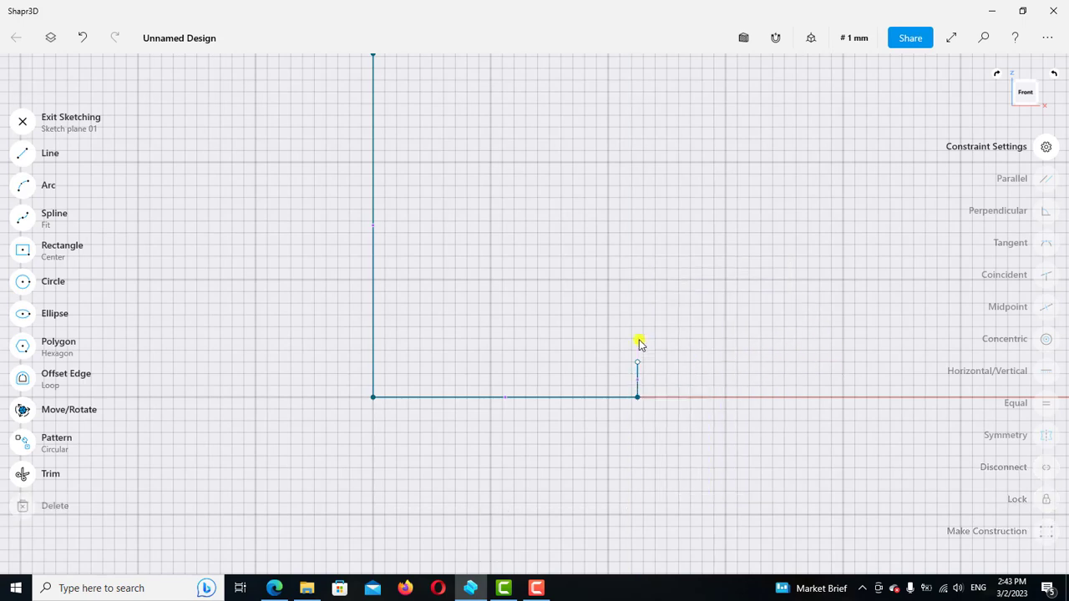
scroll(639, 342, down, 1)
click(274, 588)
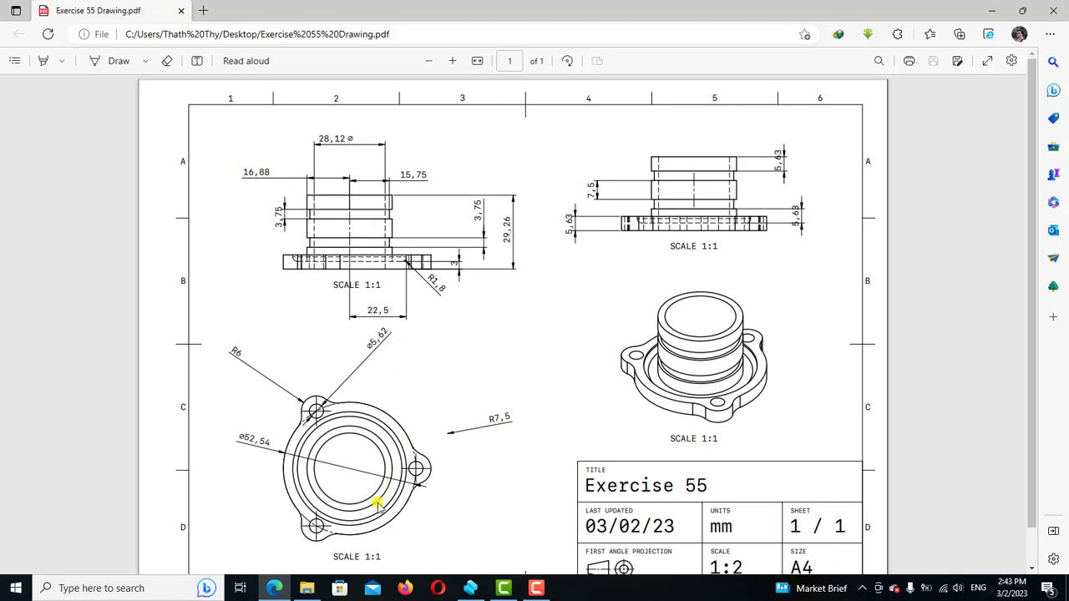
click(471, 588)
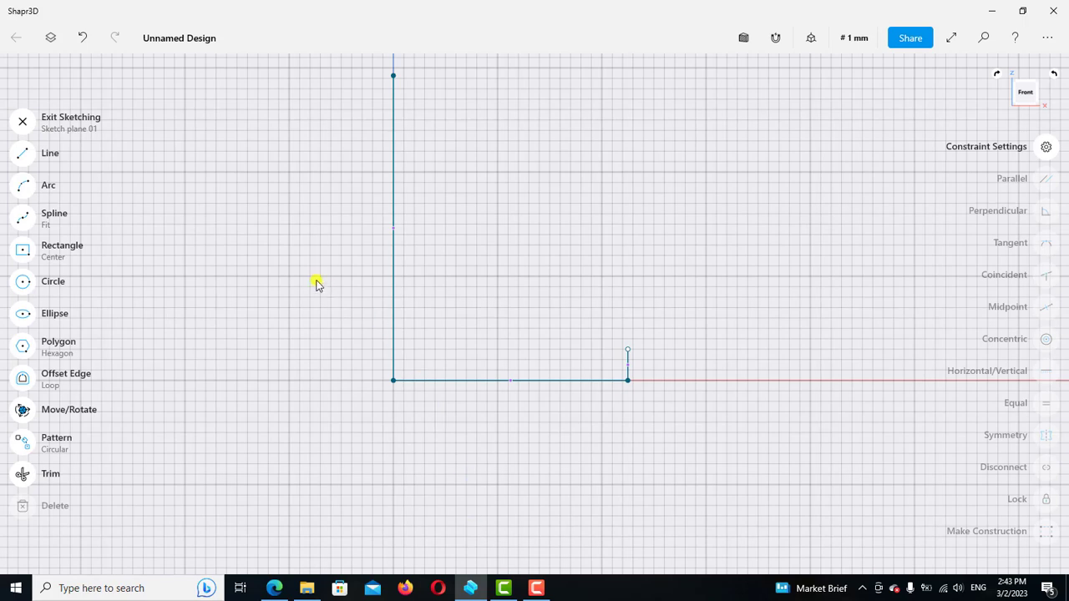
Draw a line from near the sketch top down to the base and make it vertical
click(23, 152)
scroll(385, 225, down, 1)
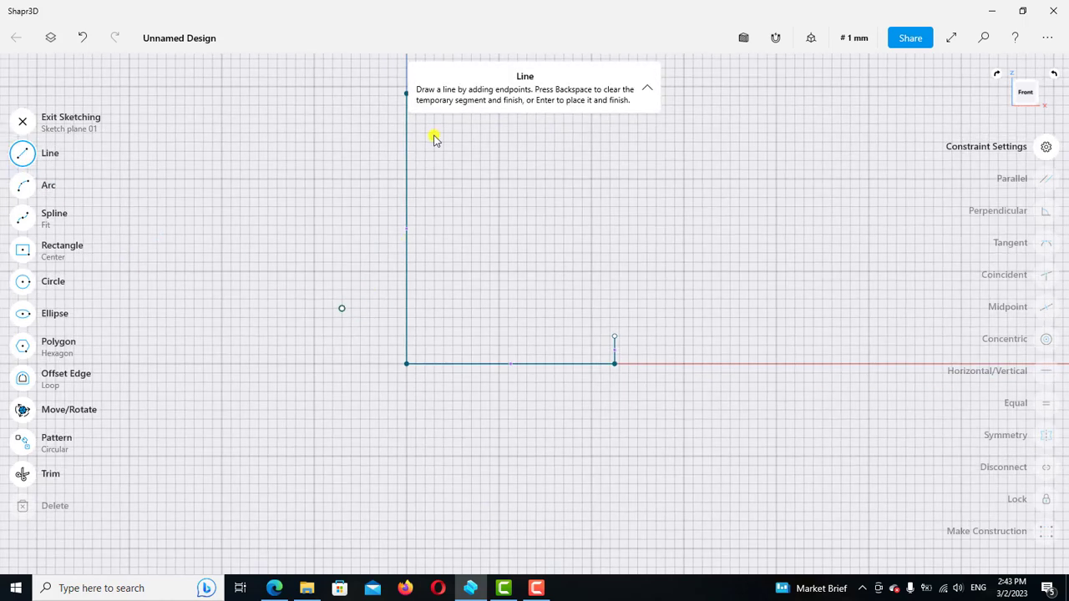
middle_drag(471, 221, 473, 252)
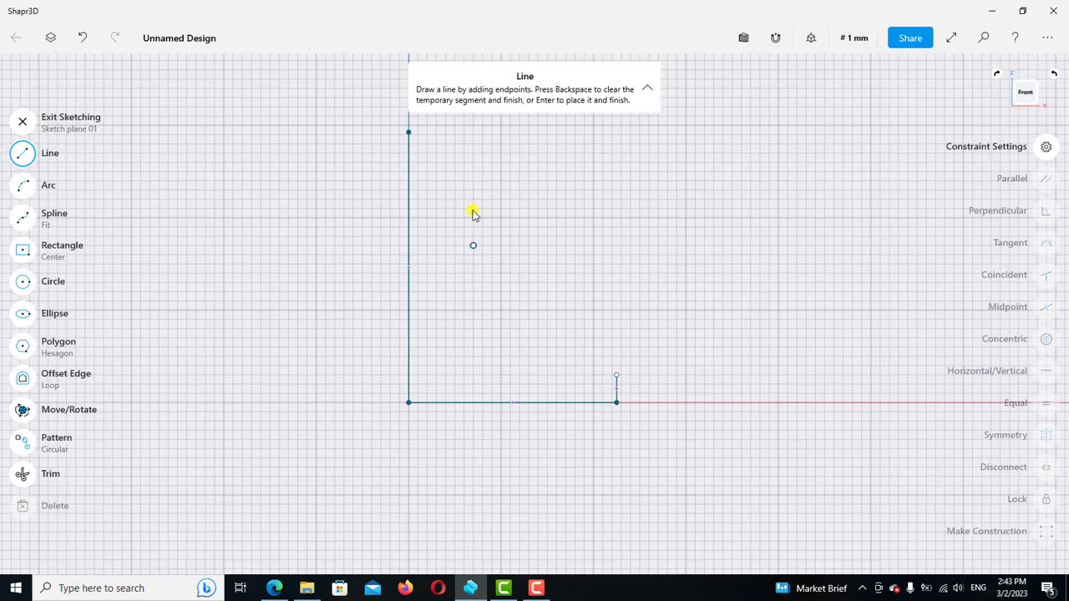
click(537, 137)
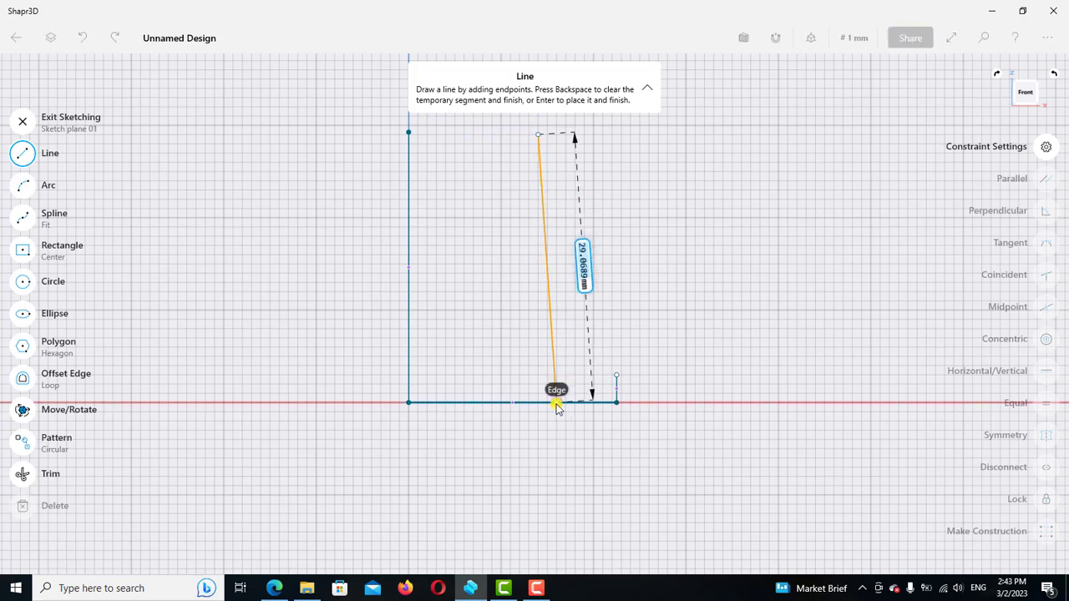
click(556, 405)
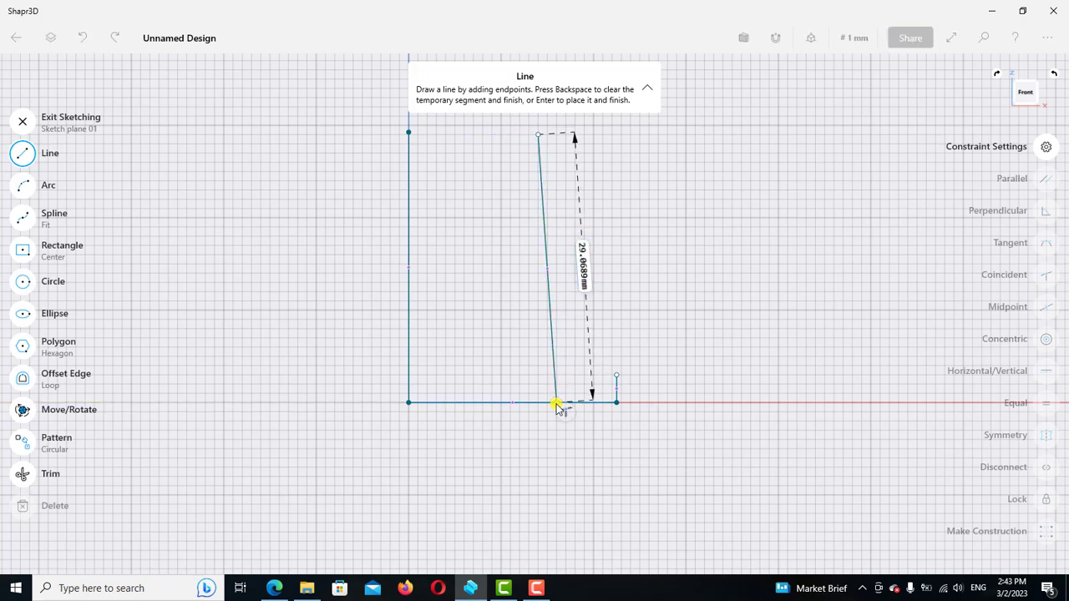
click(18, 158)
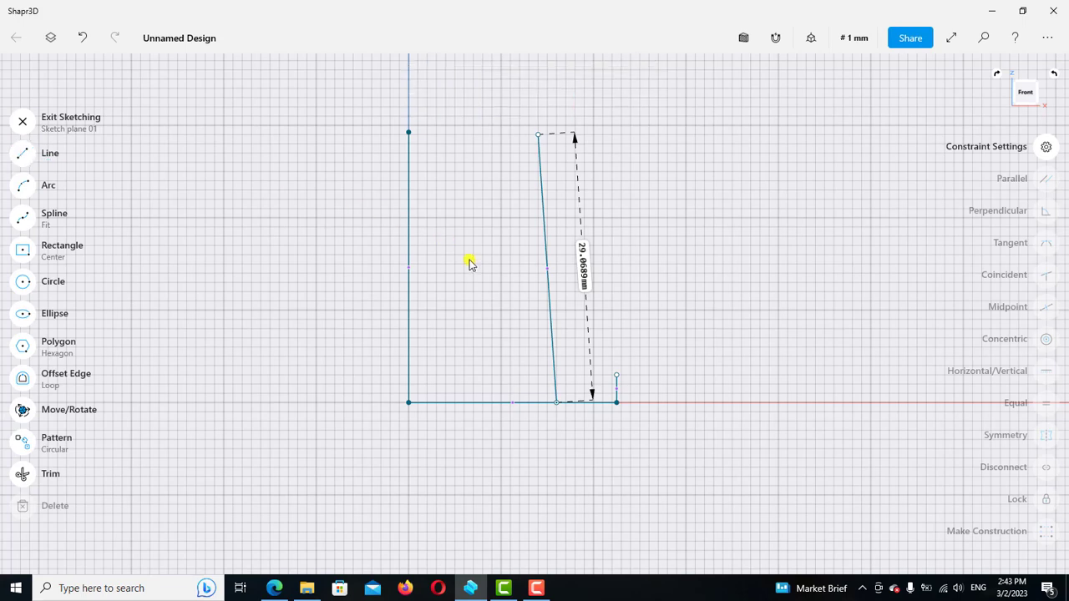
click(549, 305)
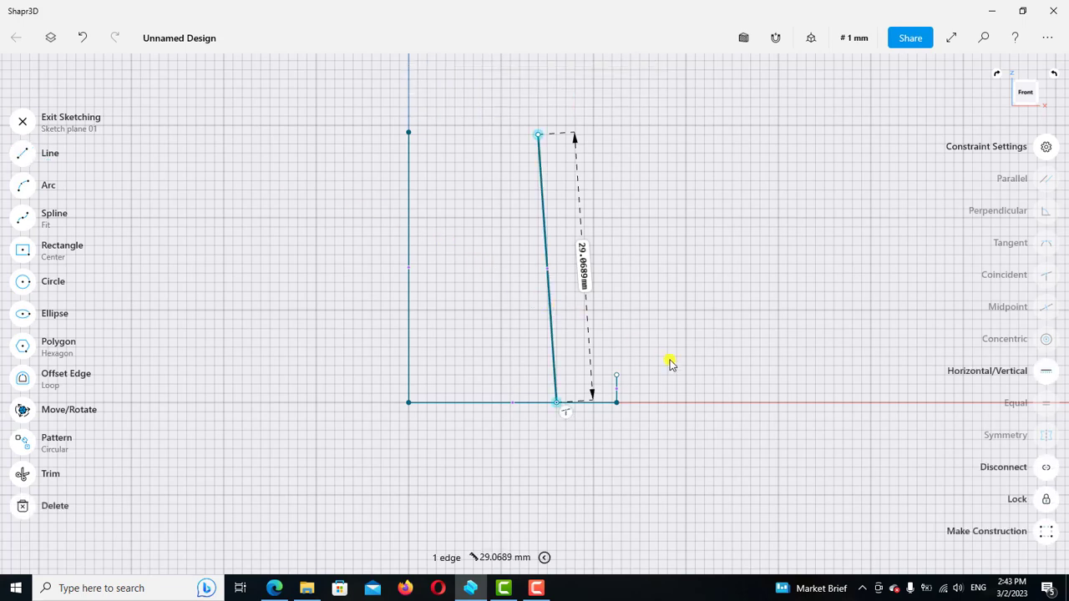
click(1040, 374)
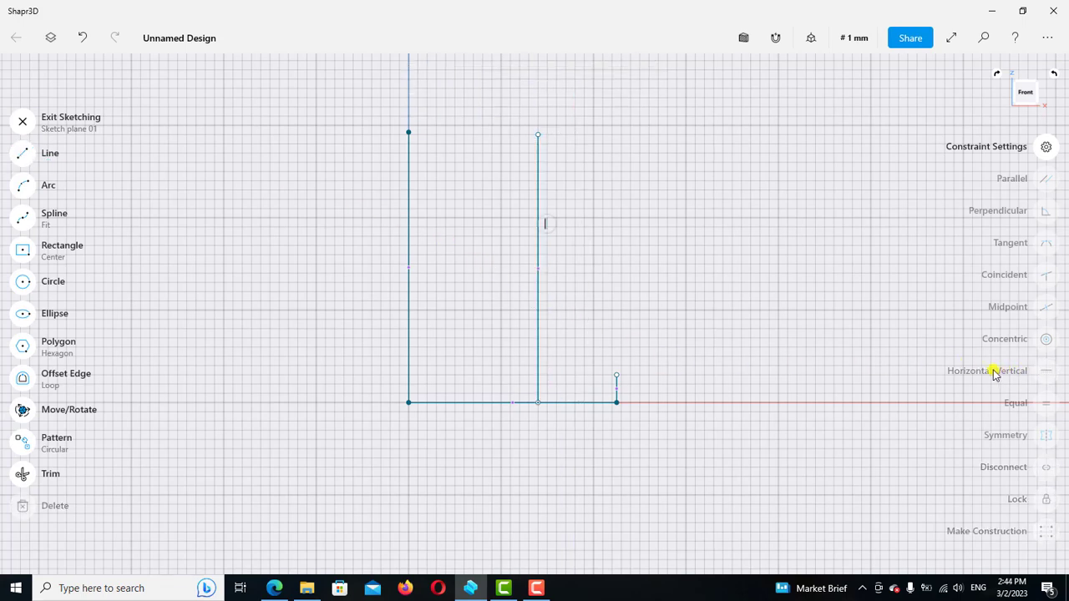
Set the distance between the left edge and the new vertical line to 16.88 mm
click(410, 313)
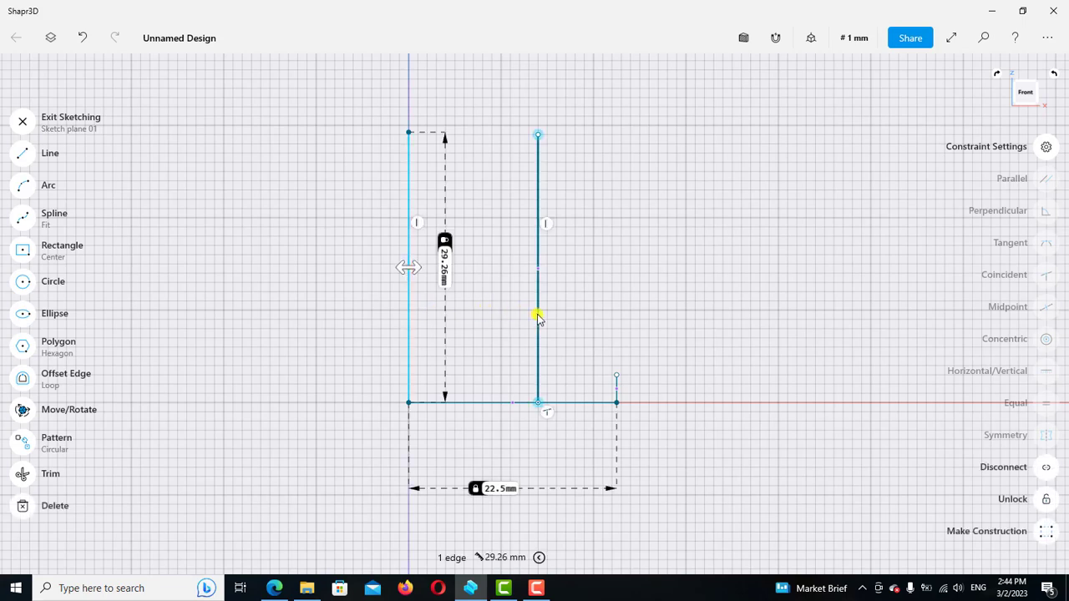
click(538, 317)
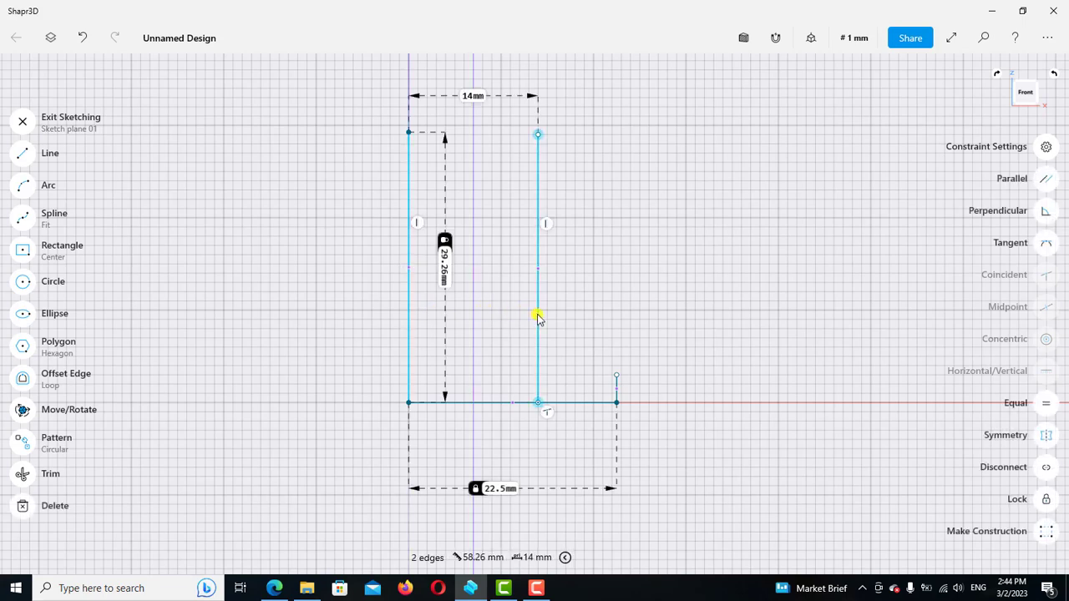
click(473, 96)
click(423, 247)
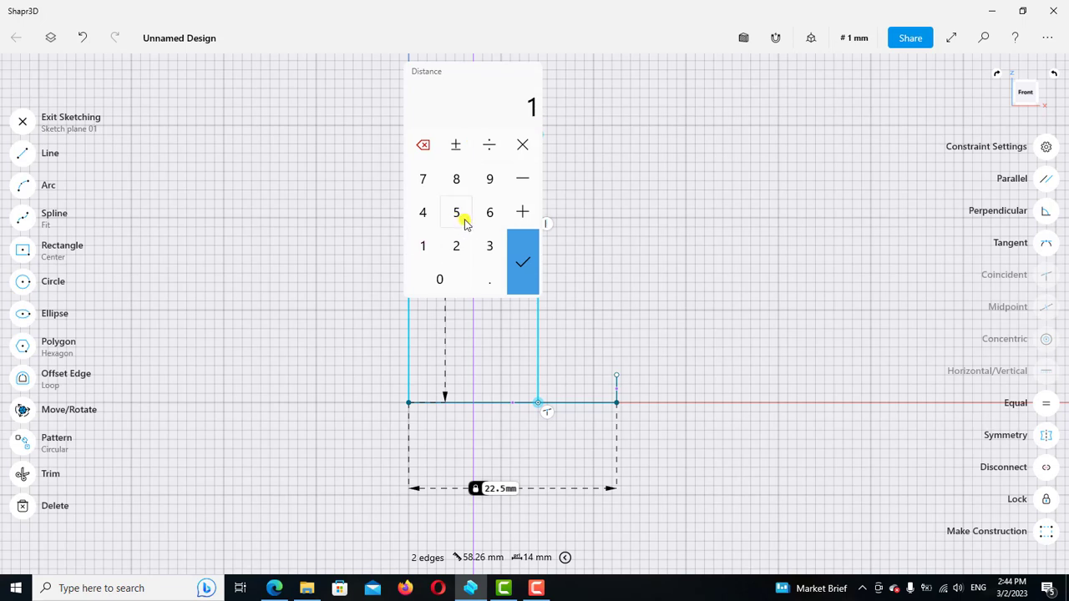
click(489, 214)
click(490, 281)
click(463, 185)
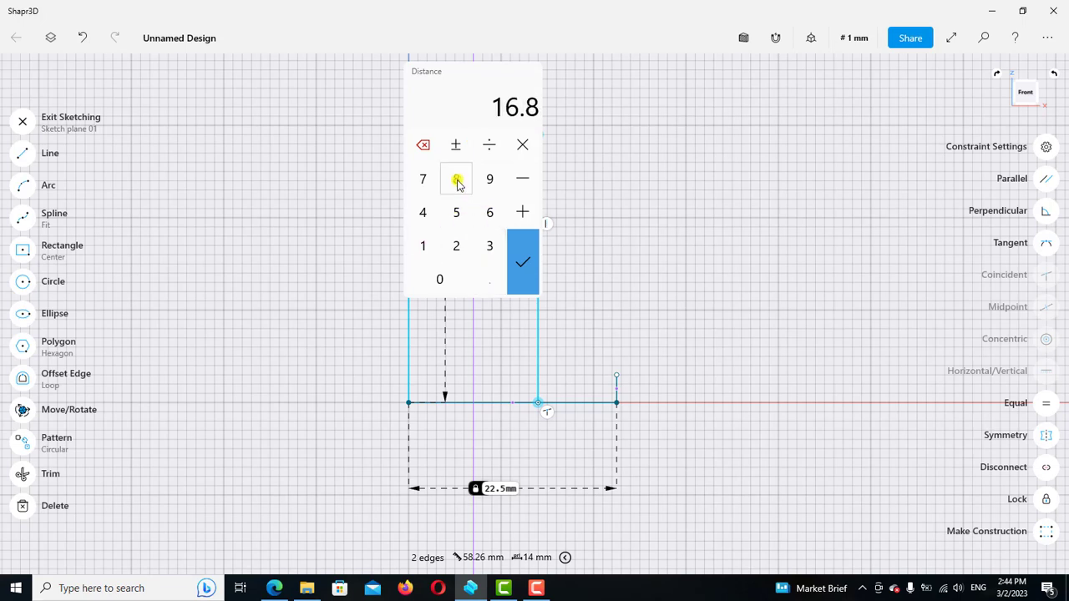
click(457, 182)
click(515, 256)
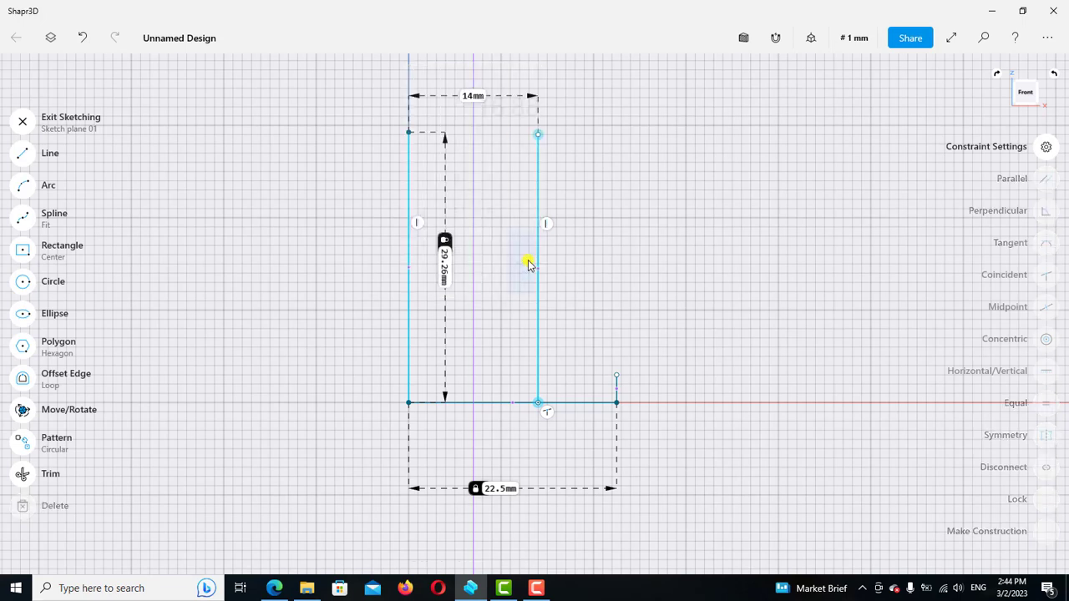
click(639, 261)
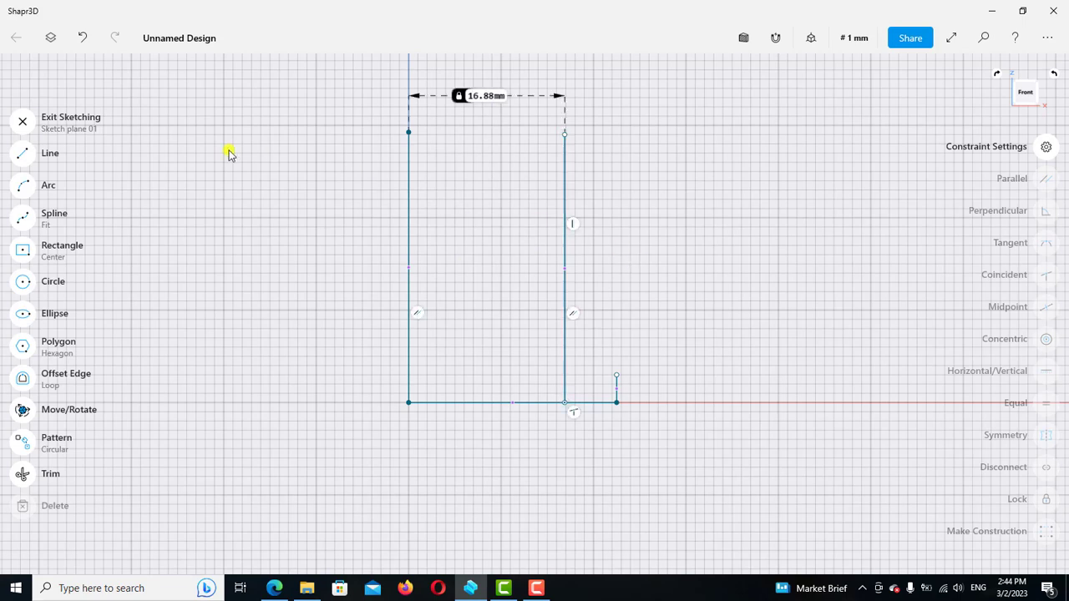
Draw a top line from the top-left corner to the middle line and make it horizontal
click(23, 153)
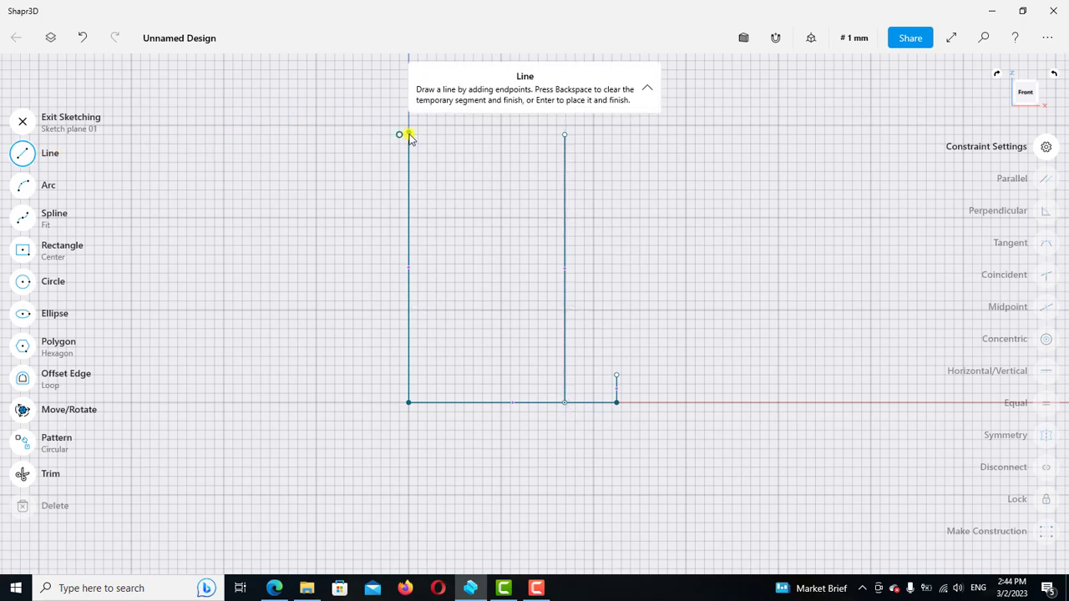
click(408, 132)
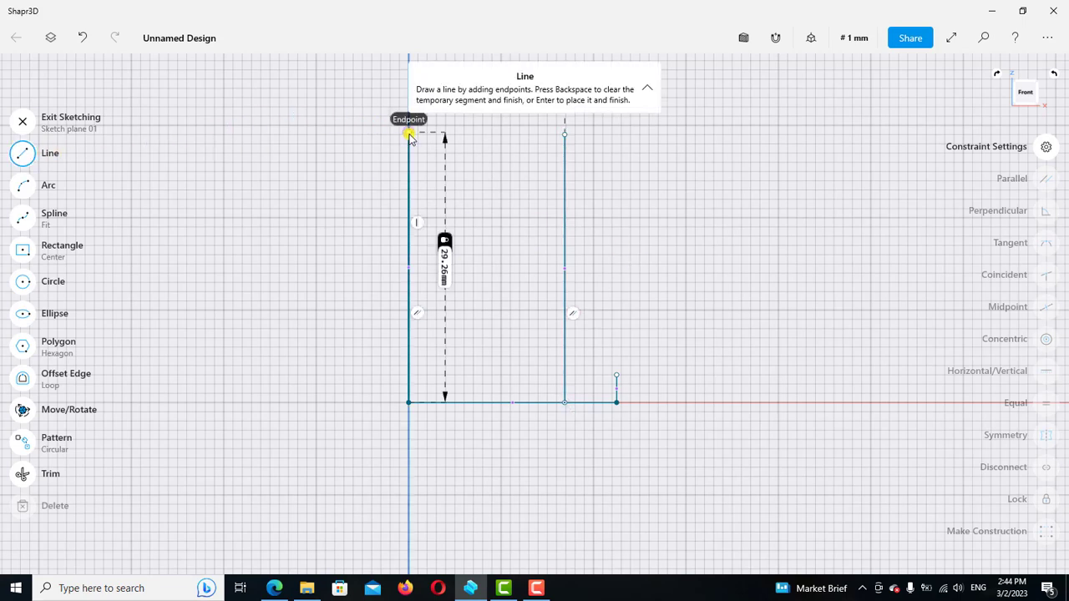
click(565, 133)
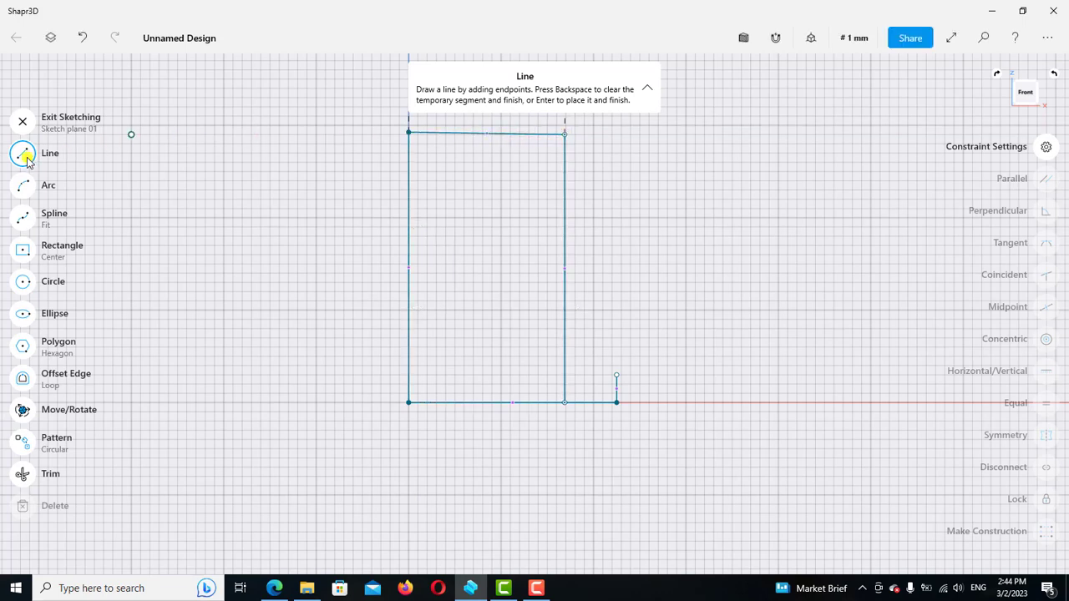
key(Escape)
click(446, 135)
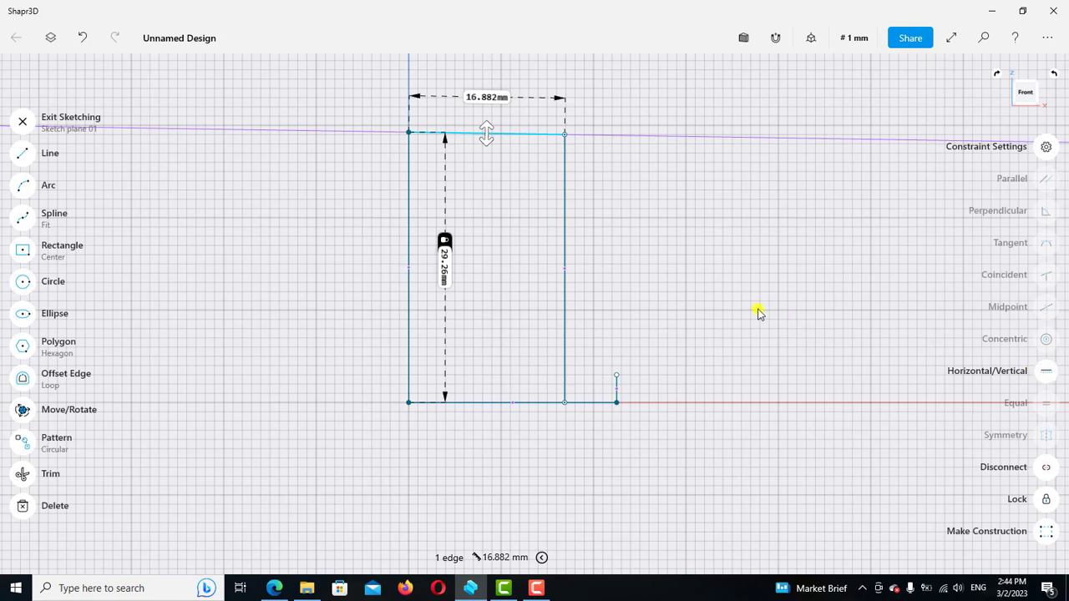
key(h)
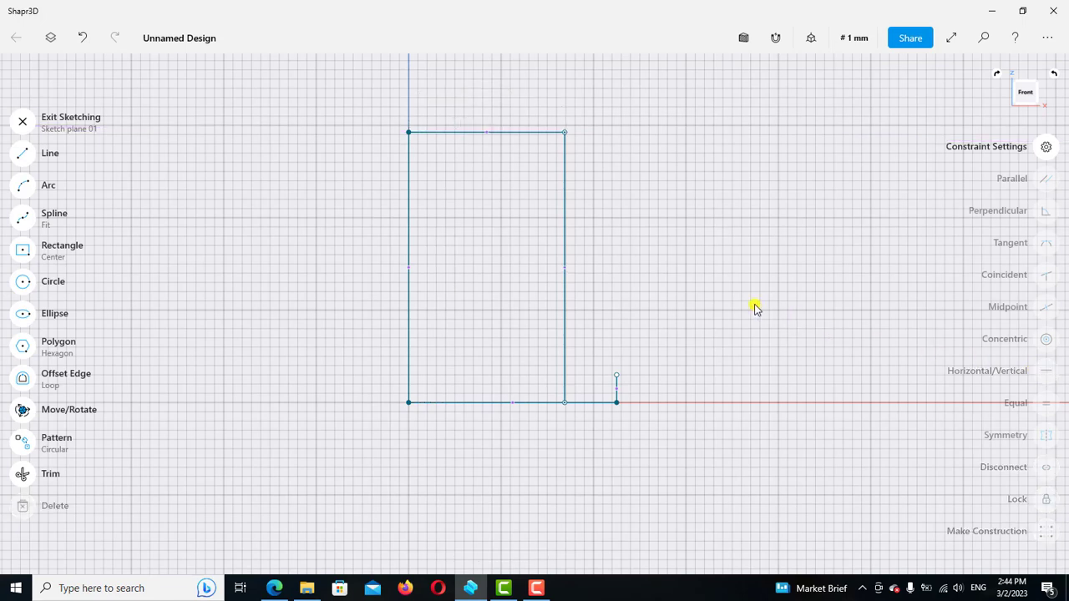
Make the rectangle's right edge construction geometry and check the Exercise 55 drawing
scroll(709, 294, down, 1)
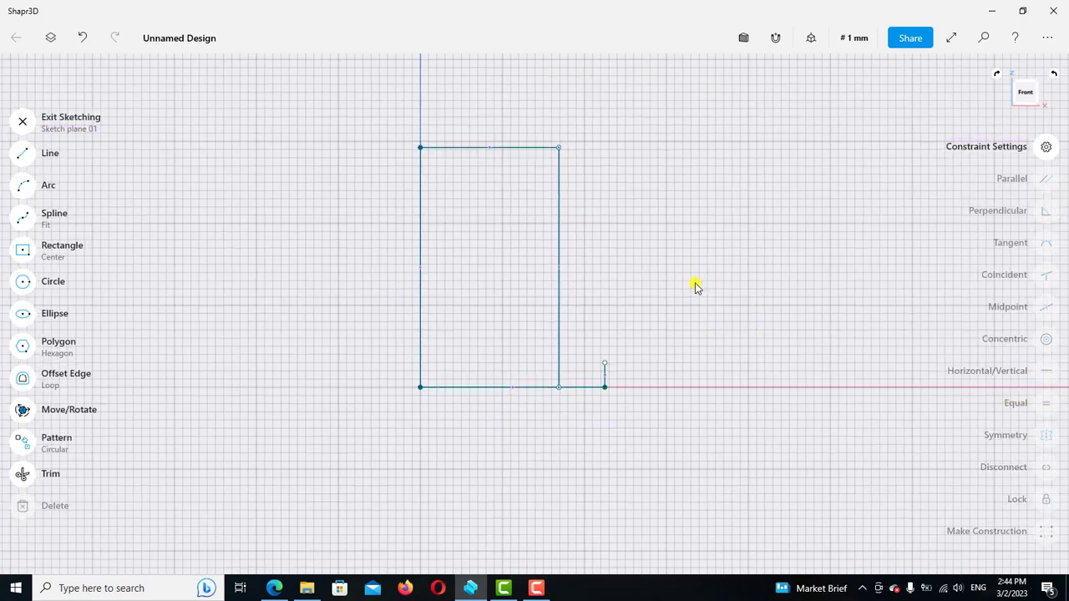
click(560, 289)
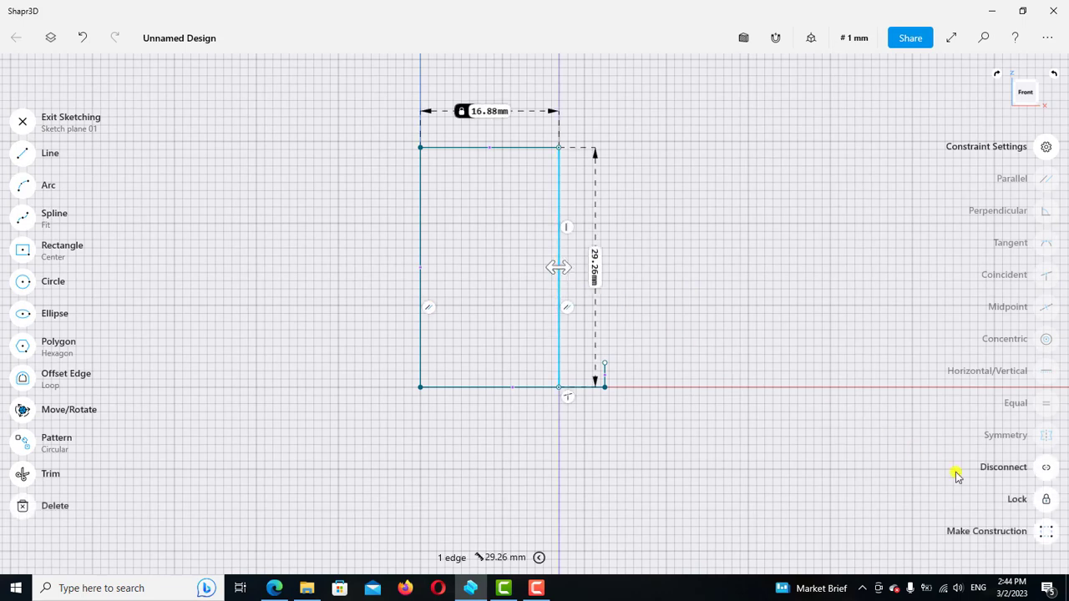
click(994, 532)
click(607, 367)
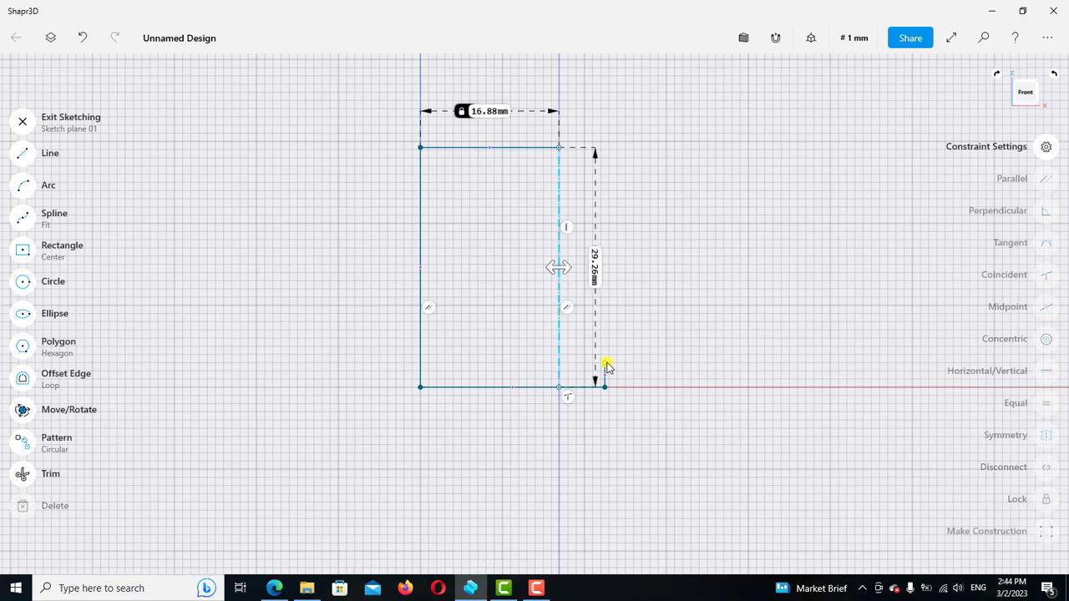
click(276, 588)
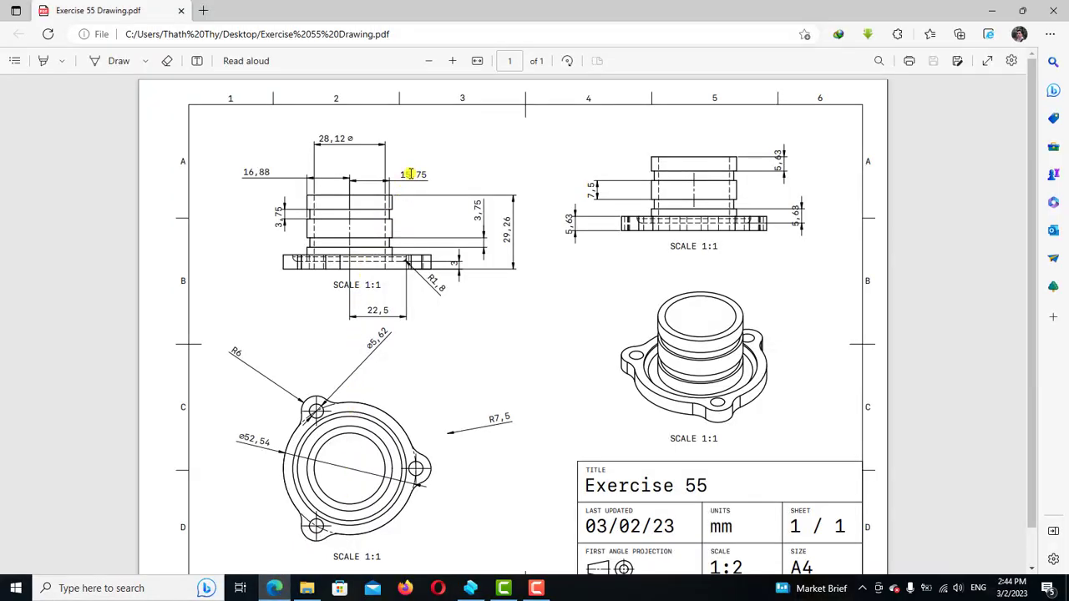
click(470, 588)
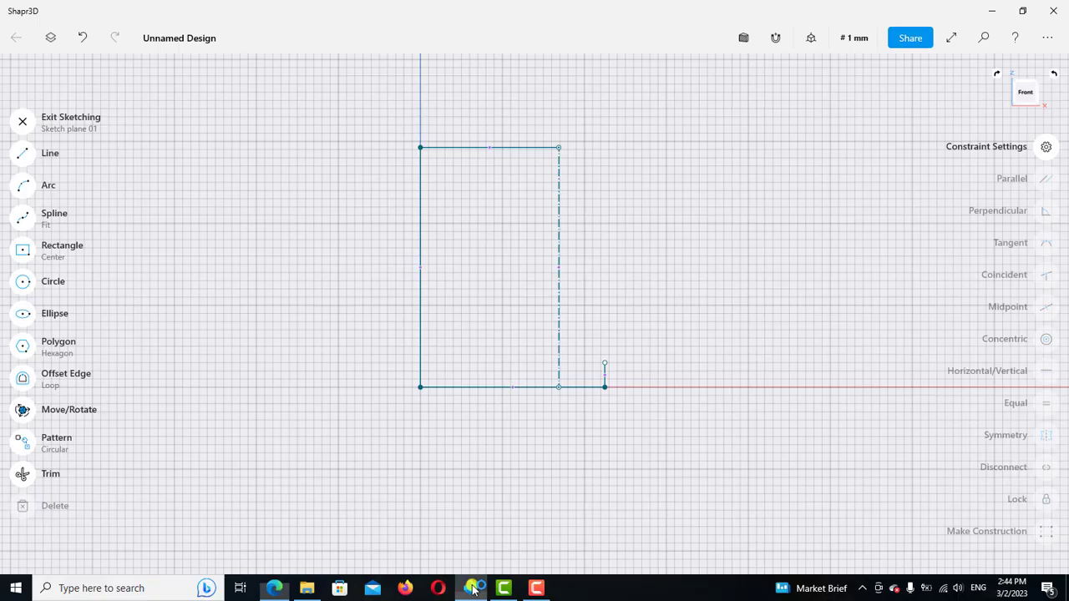
Draw another line from the bottom edge to the top edge and make it vertical
click(26, 155)
click(527, 387)
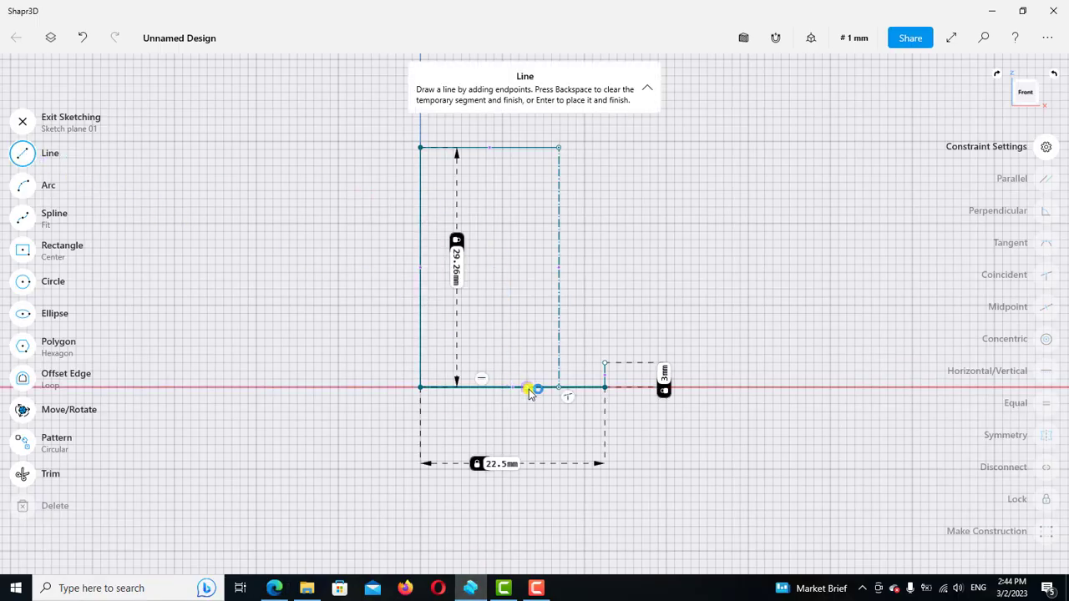
click(512, 149)
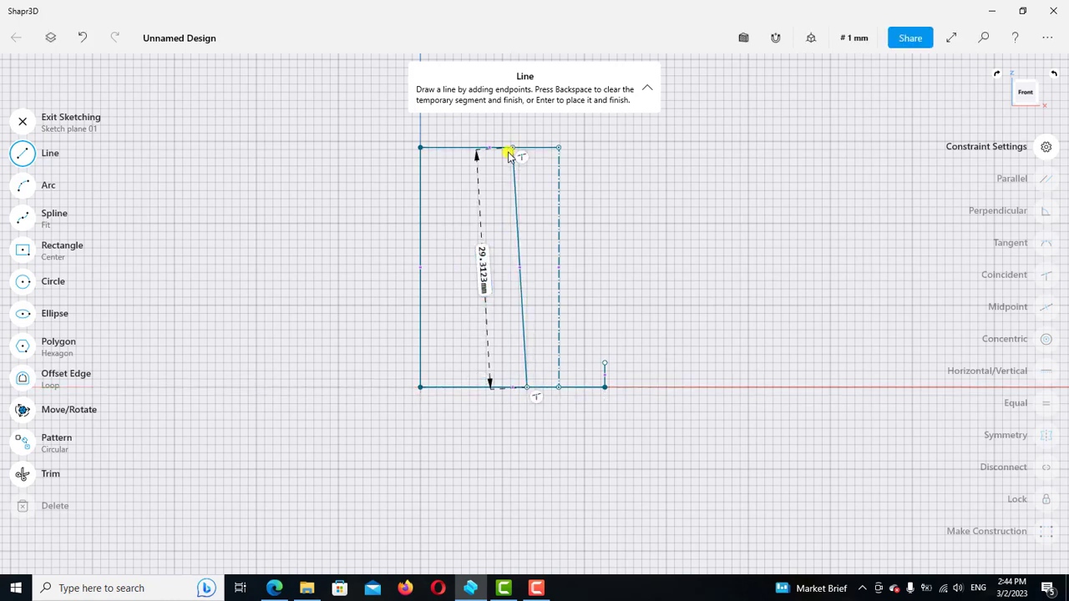
click(46, 155)
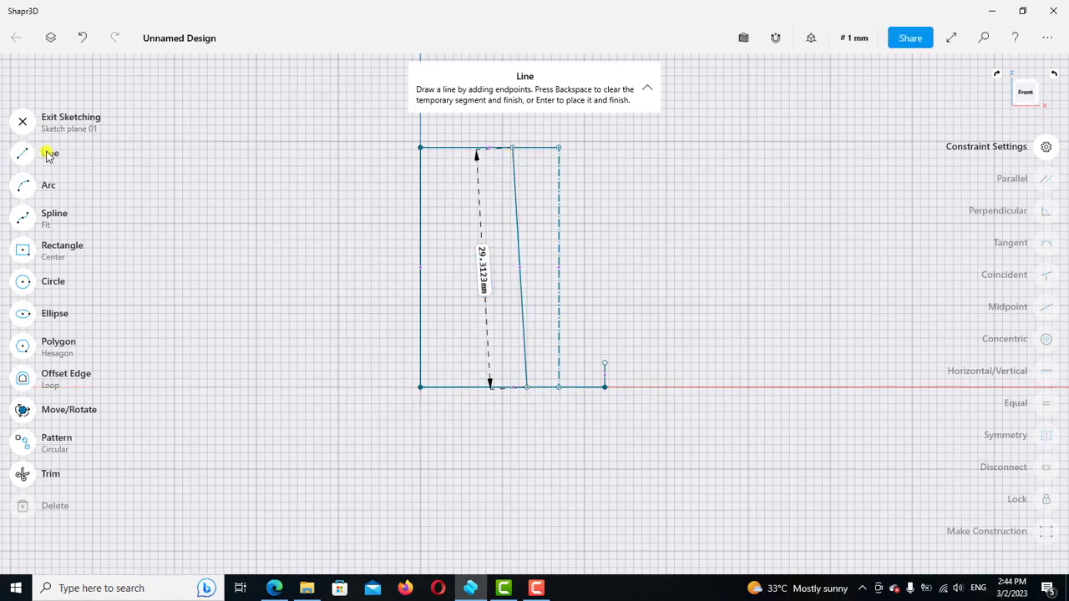
click(520, 258)
click(1047, 371)
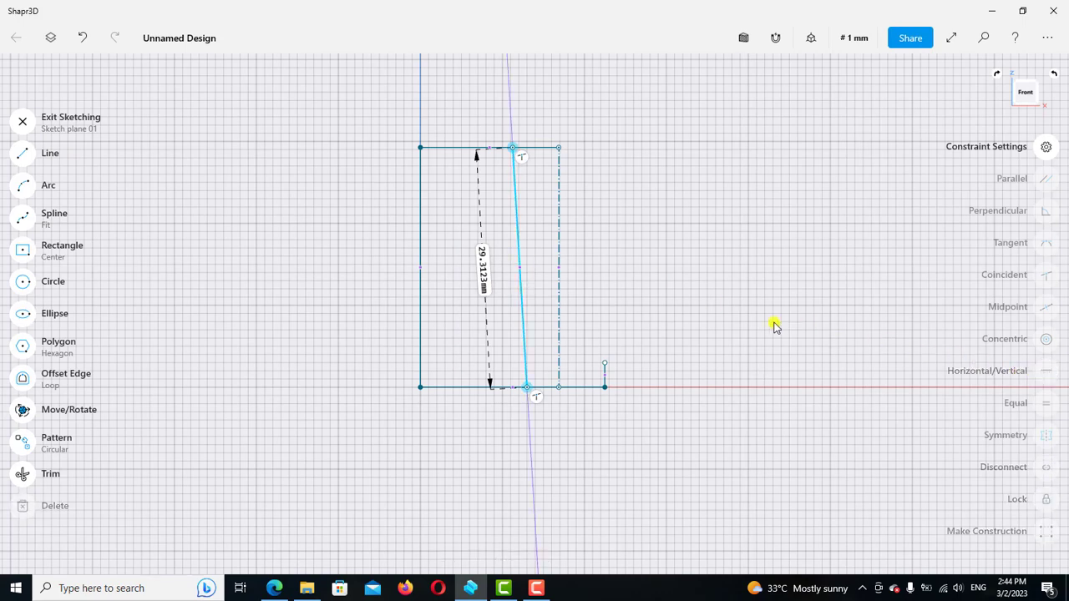
Set that line 15.75 mm from the left edge and make it construction geometry
click(421, 318)
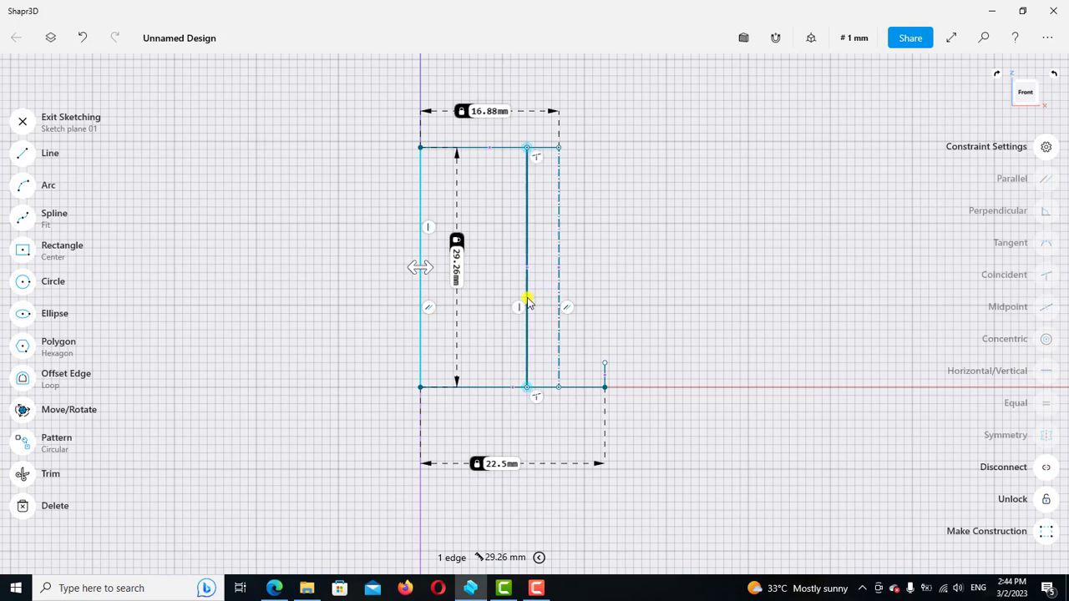
click(527, 301)
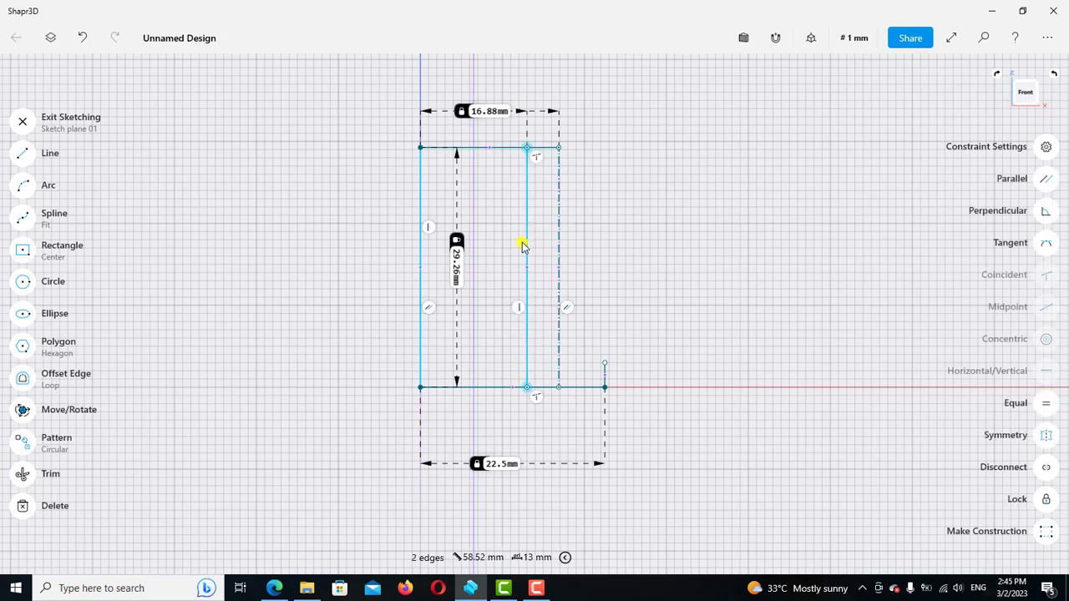
drag(489, 115, 490, 219)
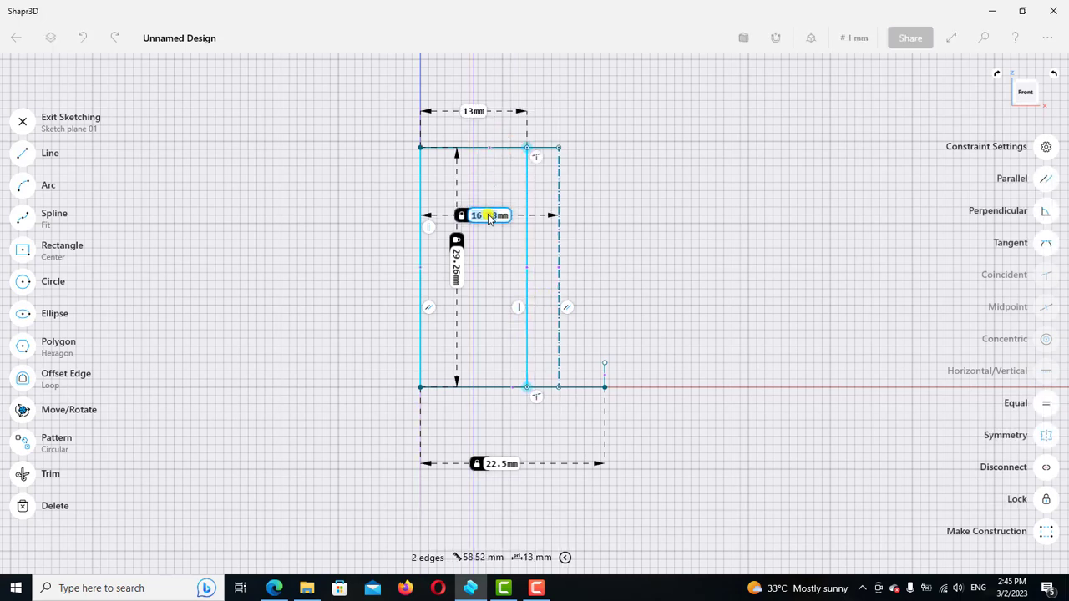
click(474, 111)
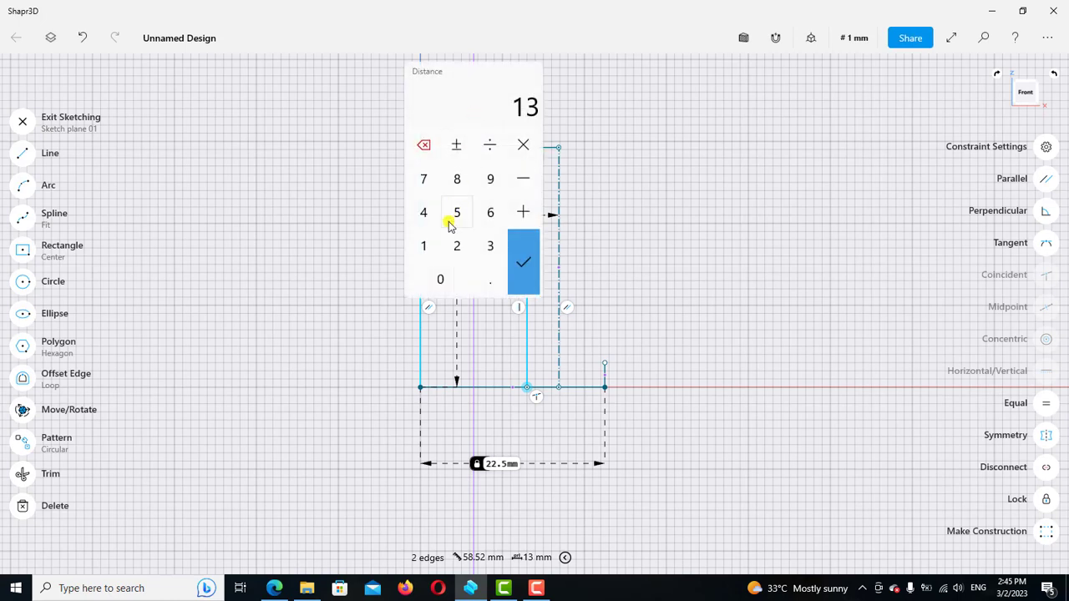
click(424, 247)
click(458, 216)
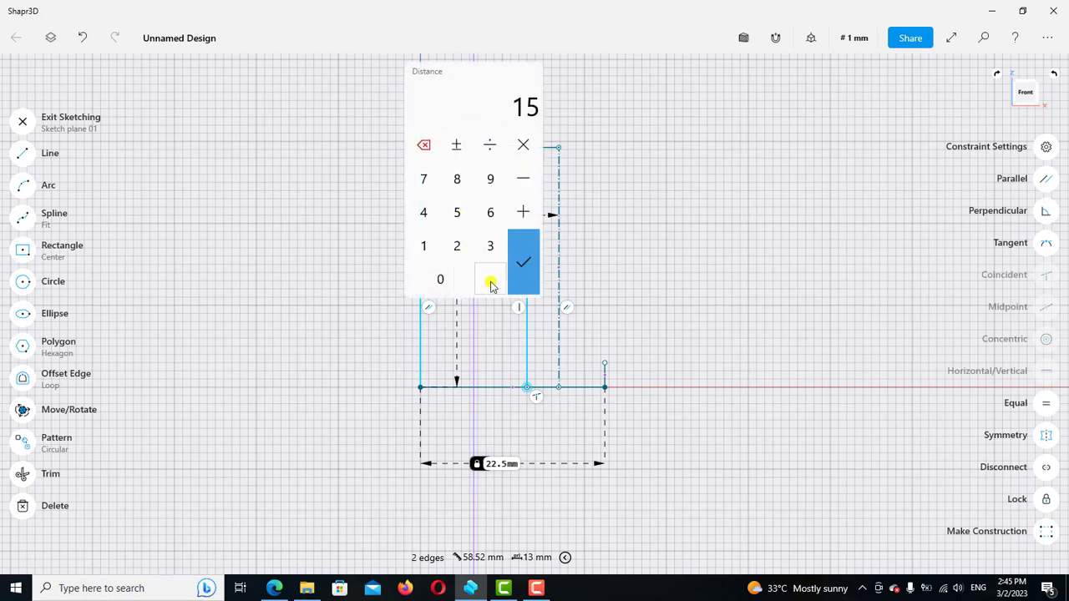
click(490, 284)
click(425, 180)
click(458, 212)
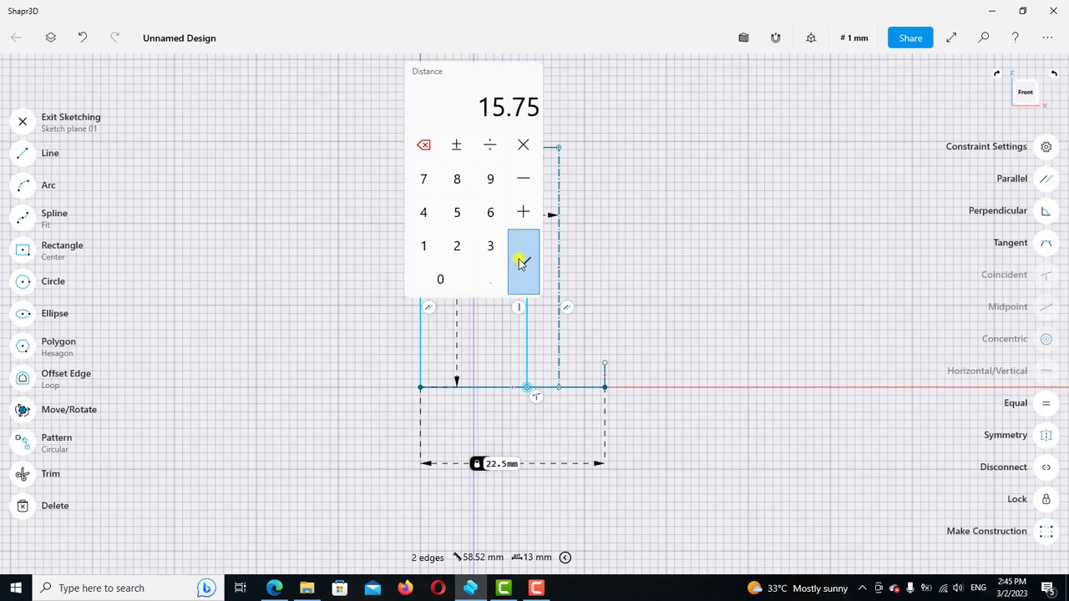
click(522, 262)
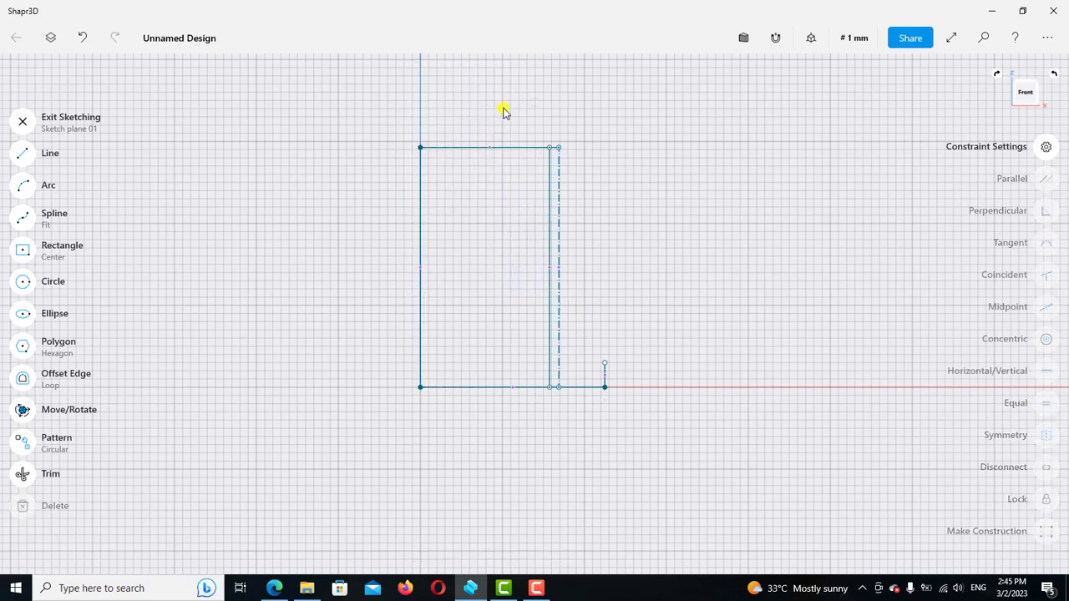
click(550, 182)
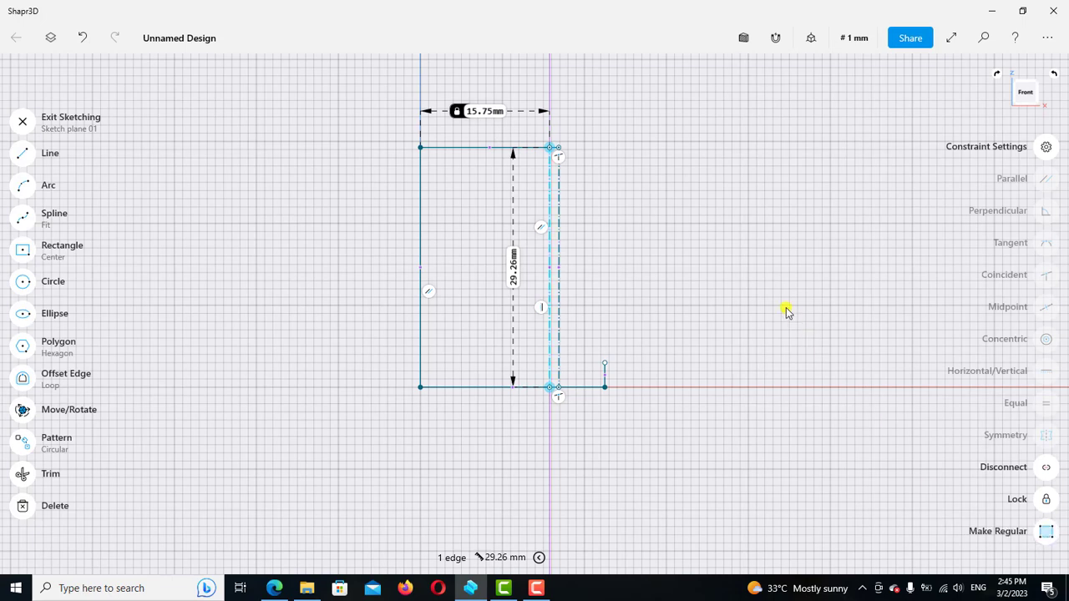
click(668, 316)
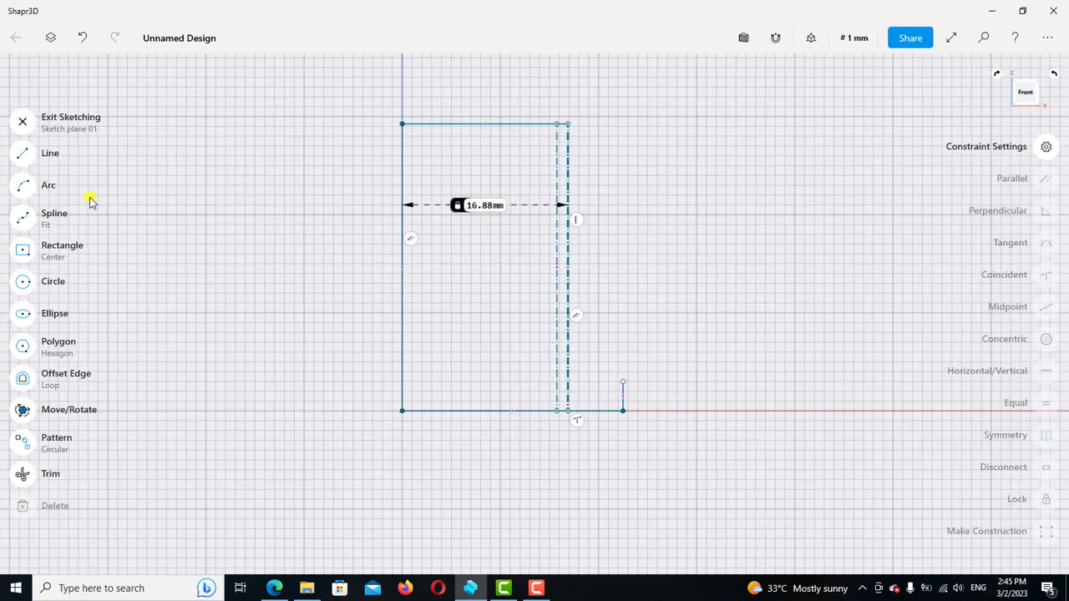
Draw a line from the short upright's top to the inner edge and make it horizontal
click(30, 156)
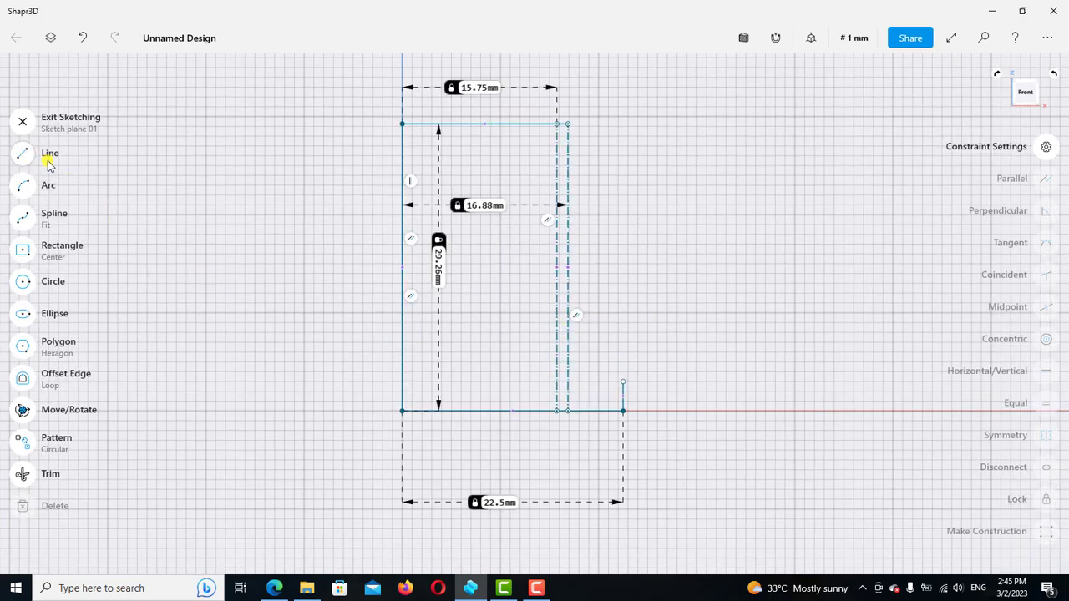
click(623, 382)
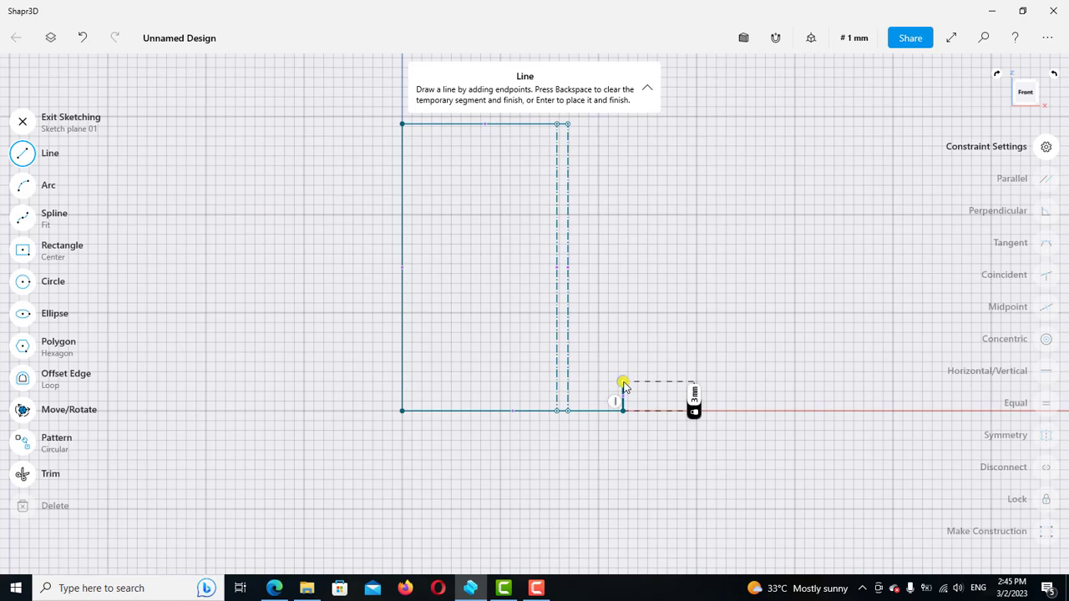
click(568, 382)
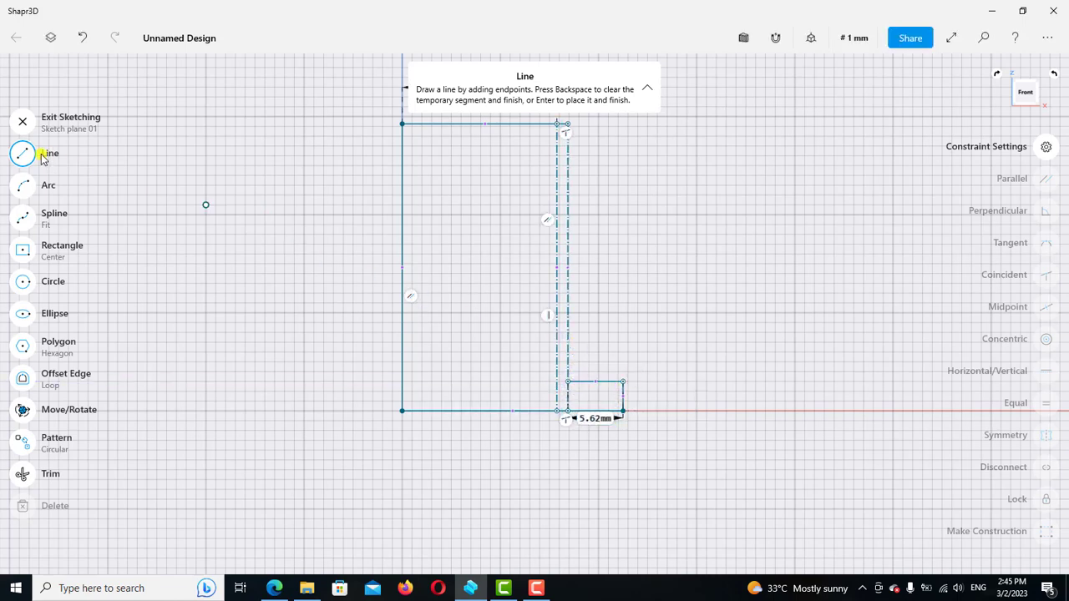
click(22, 153)
click(604, 384)
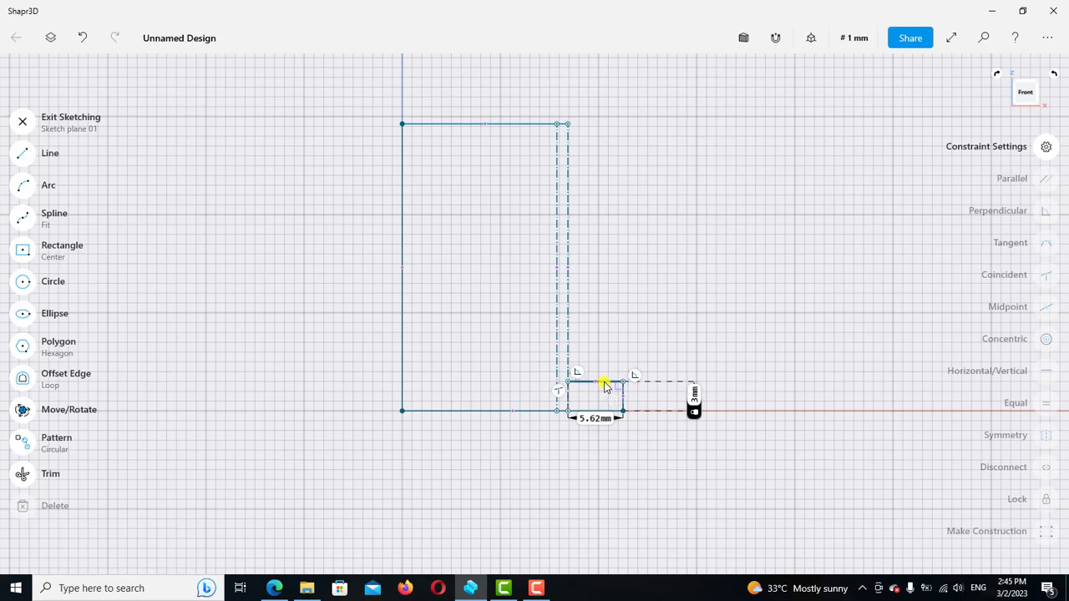
click(606, 384)
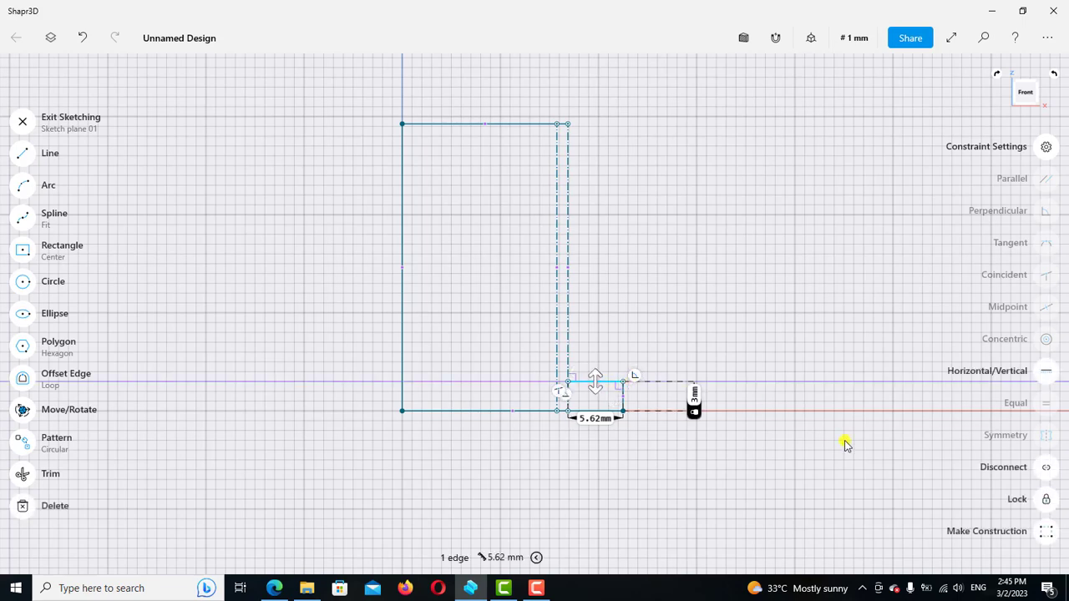
click(1047, 373)
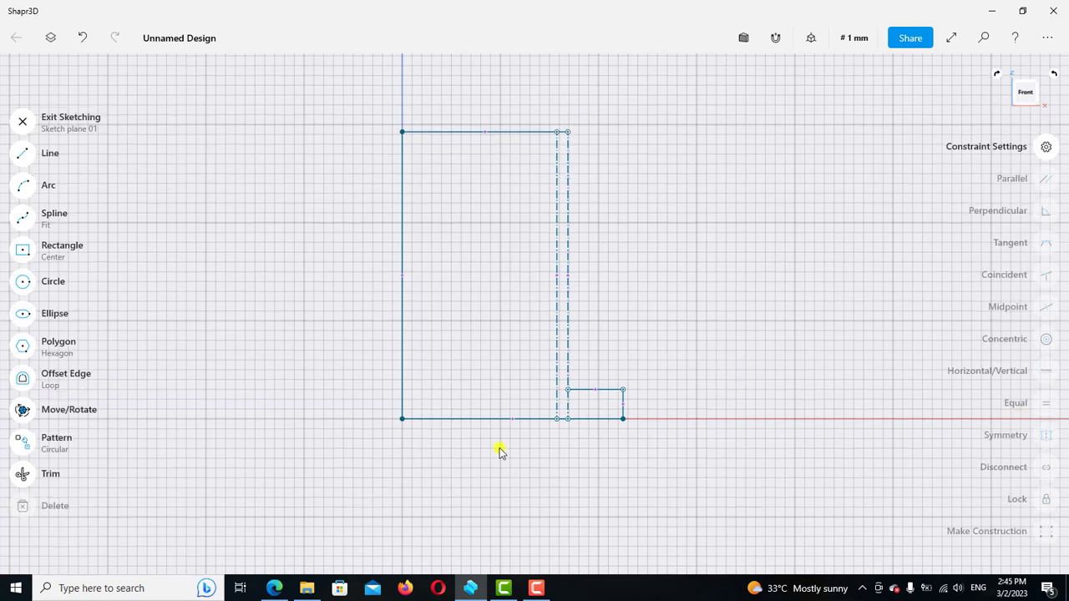
Compare against the Exercise 55 drawing and review the profile's dimensions
click(274, 588)
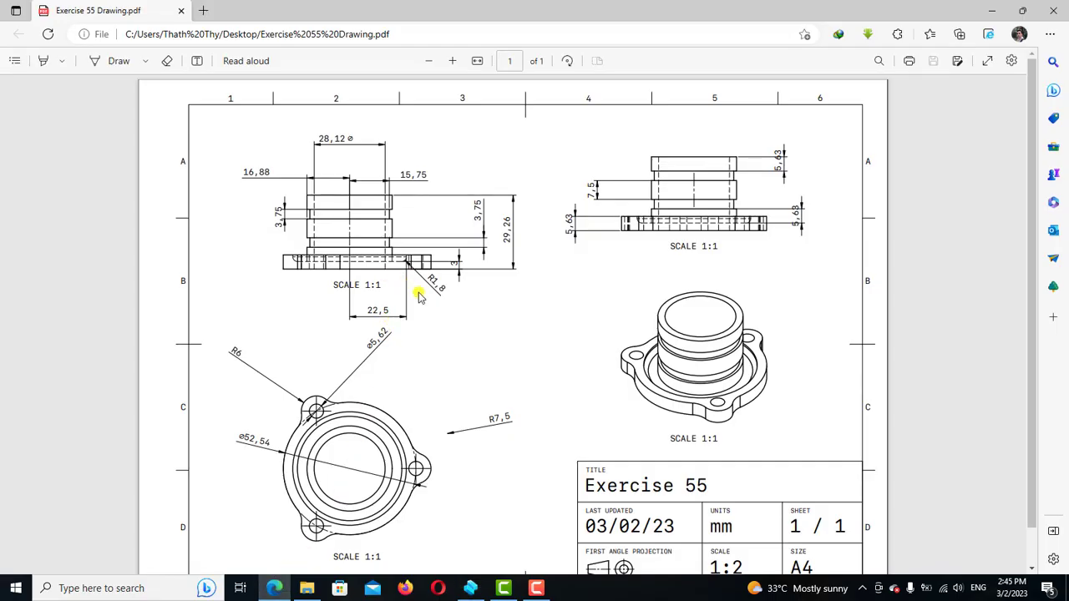
click(472, 587)
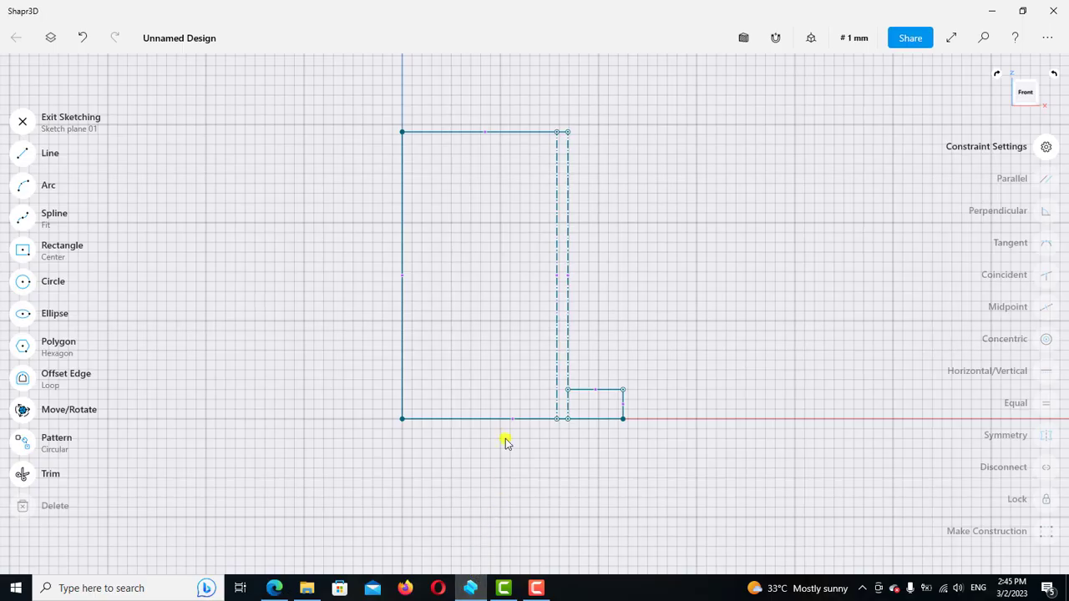
click(465, 371)
click(464, 370)
scroll(464, 371, up, 1)
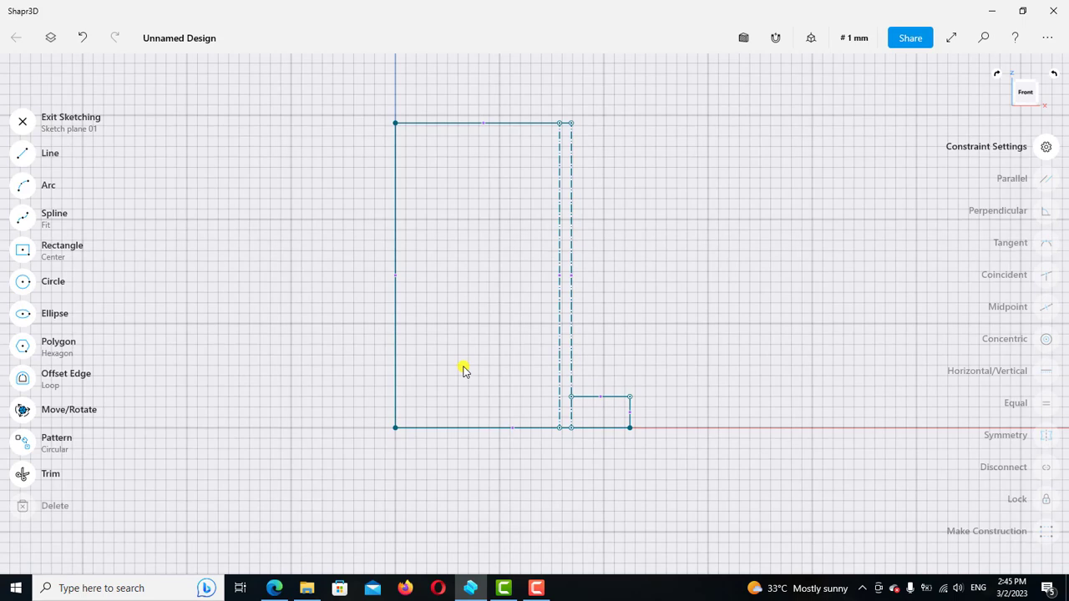
Draw a vertical line up from the flange rectangle's inner corner and check the reference drawing
click(23, 155)
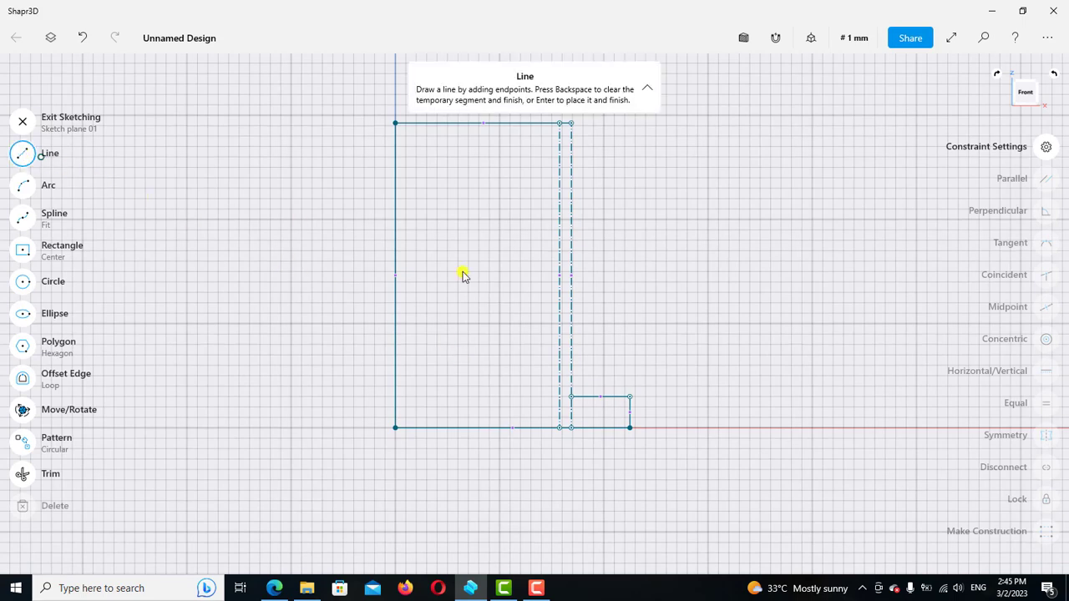
click(572, 396)
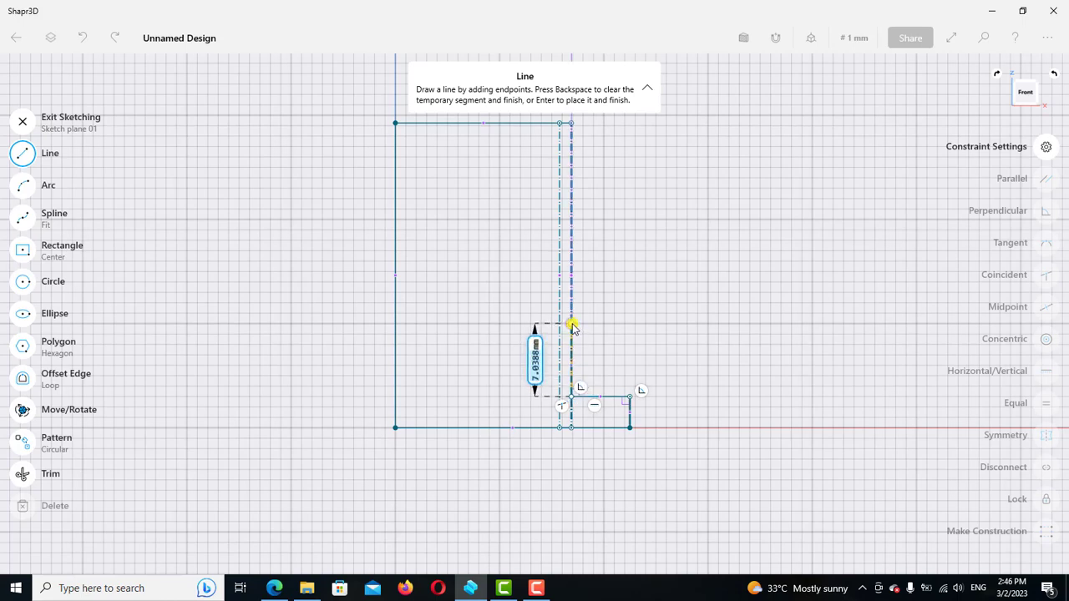
click(571, 327)
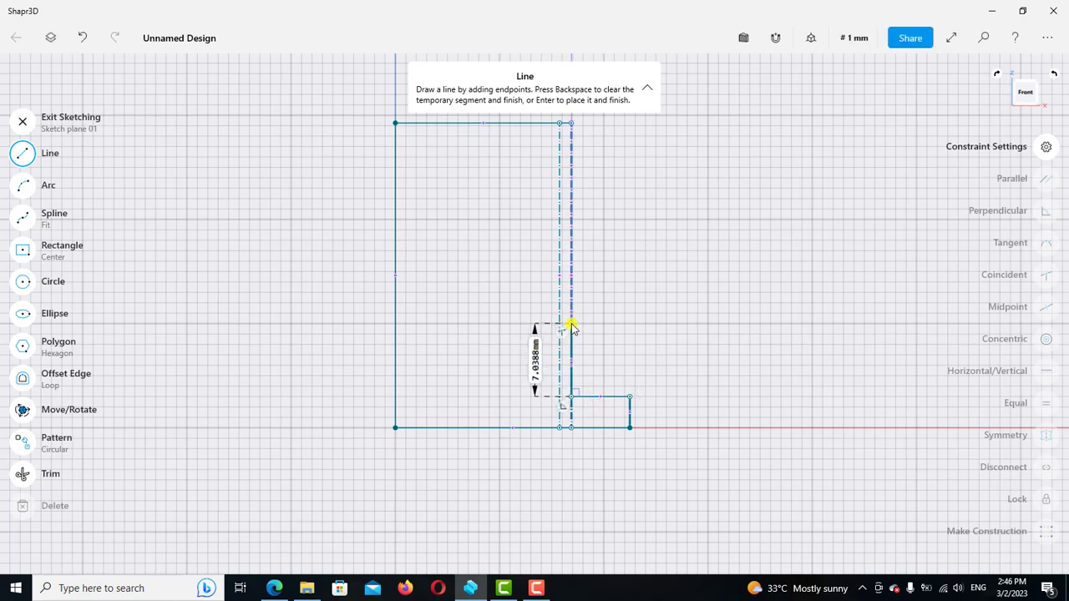
click(33, 159)
click(284, 585)
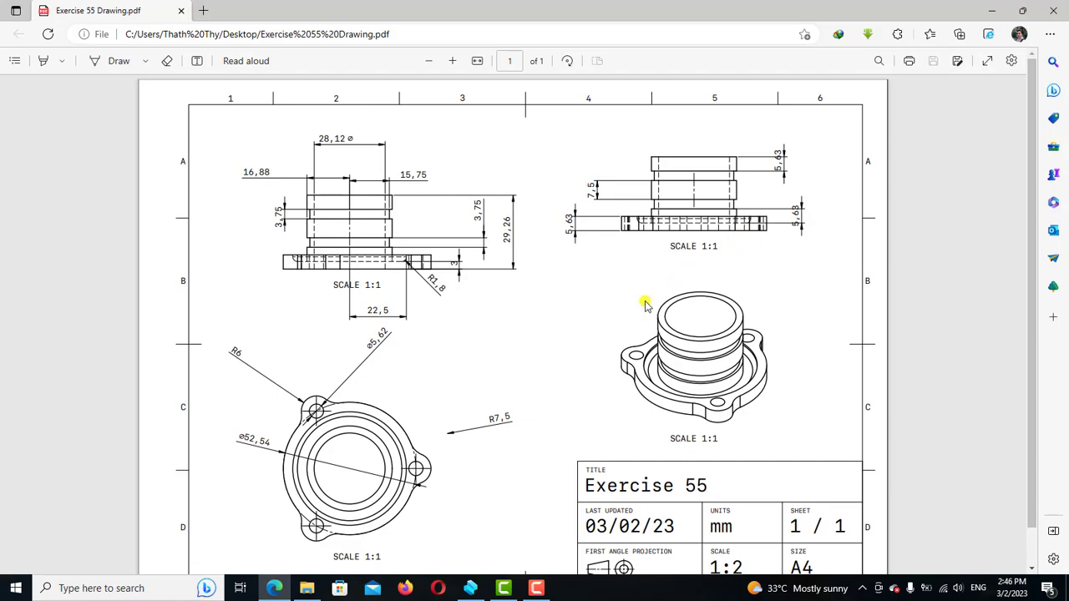
click(470, 588)
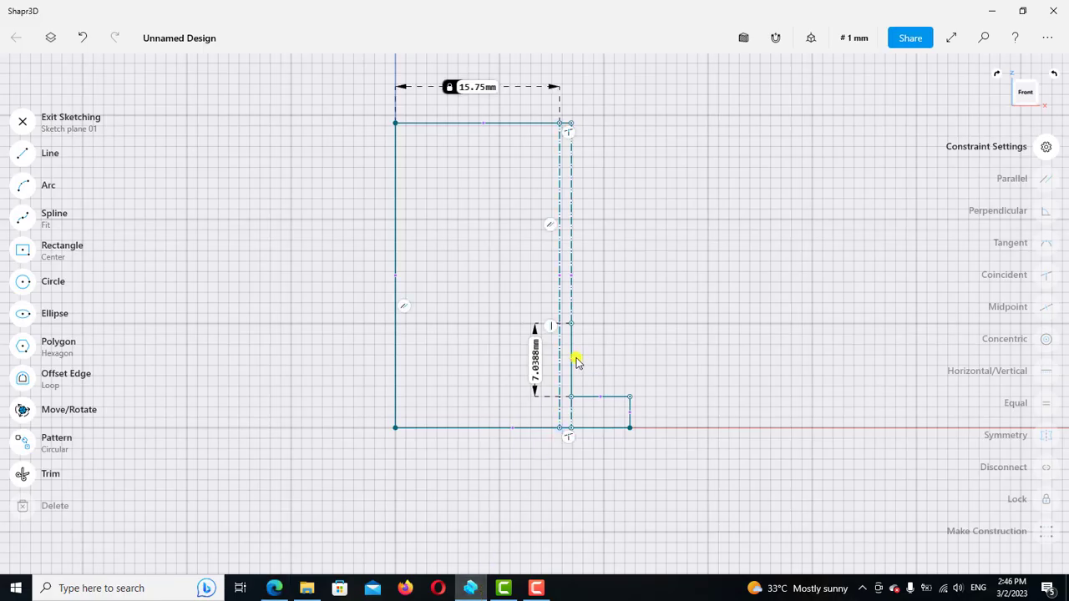
Change the new edge's length from 7.0388 mm to 5.63 mm
drag(573, 368, 664, 361)
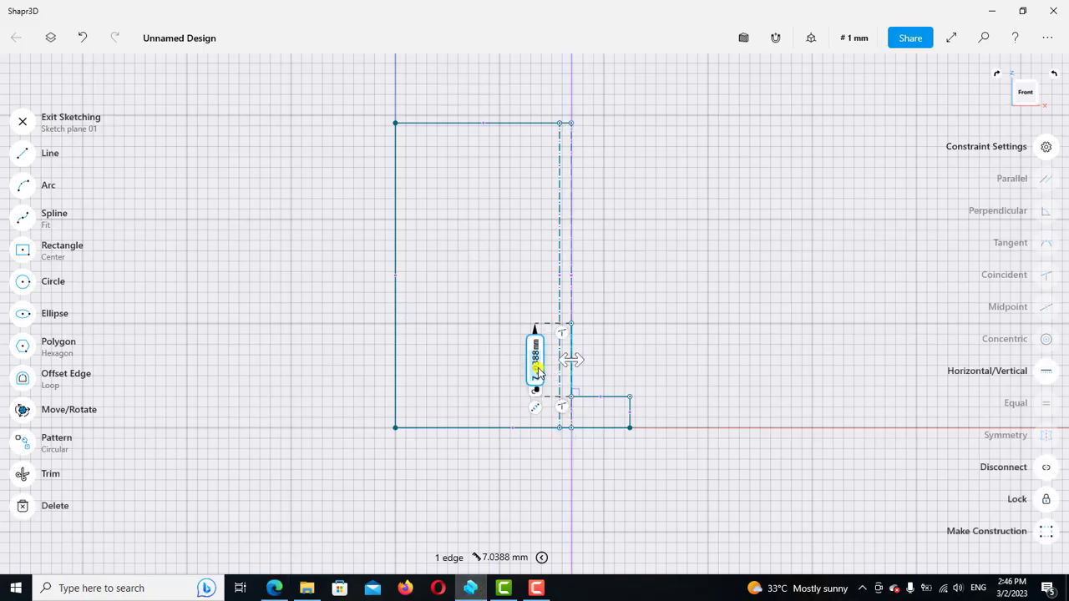
click(663, 359)
text(5)
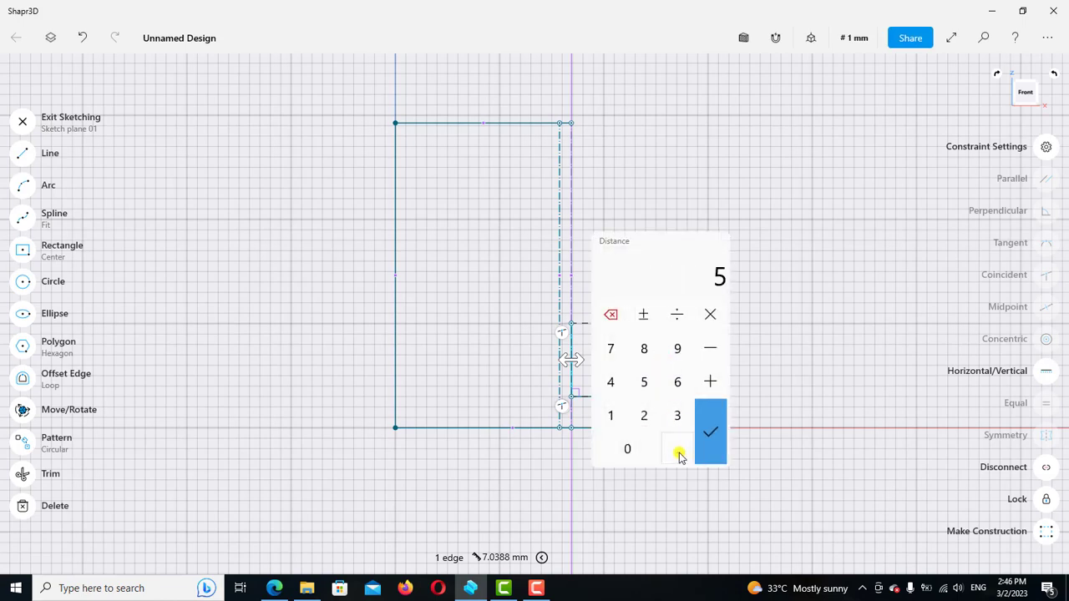
click(678, 451)
click(677, 383)
click(679, 418)
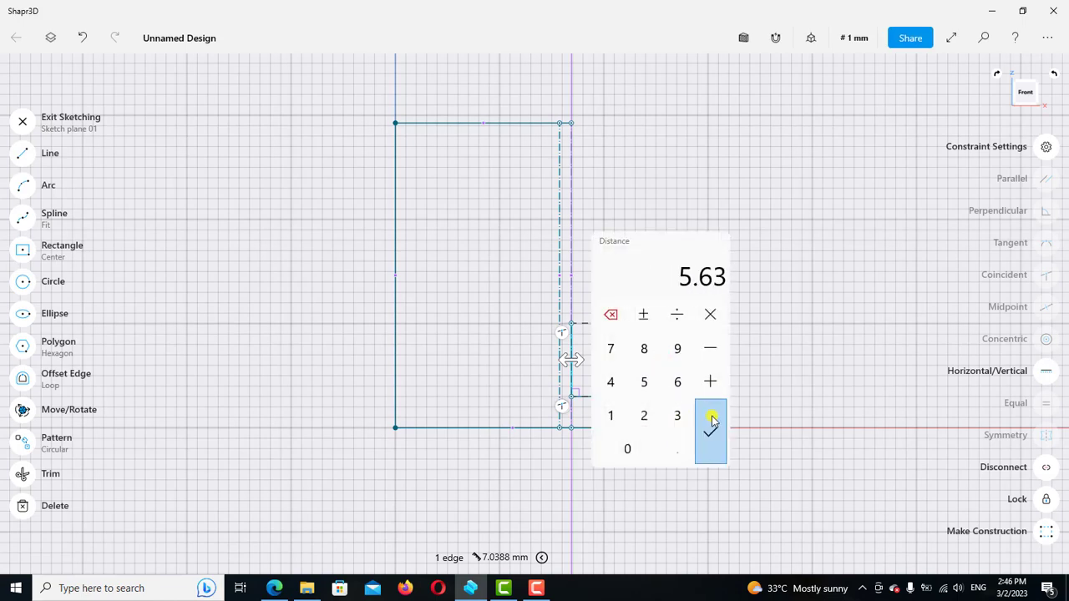
click(706, 418)
click(661, 354)
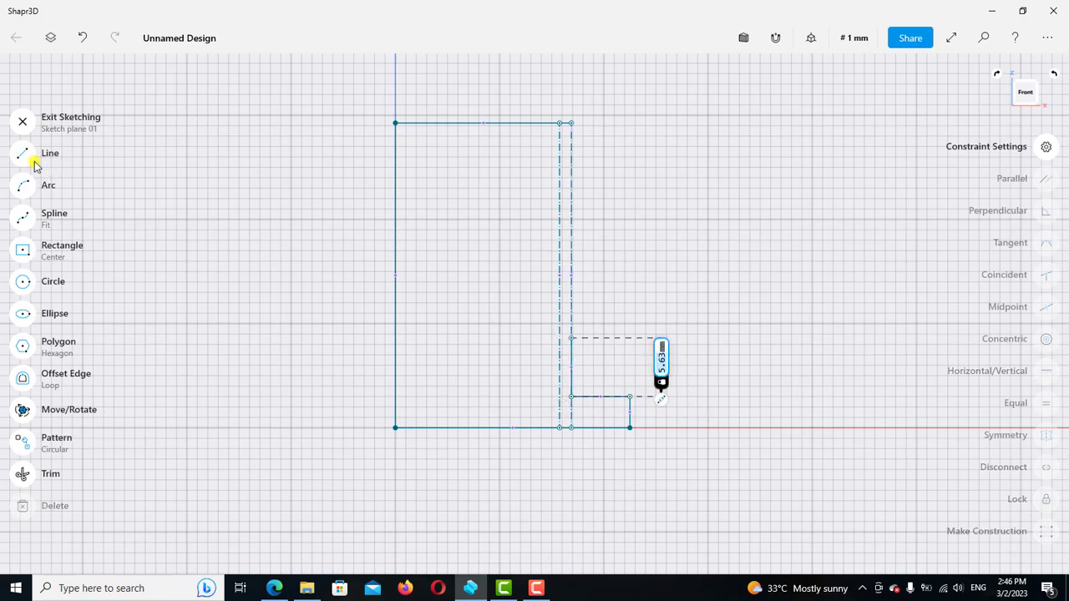
click(22, 153)
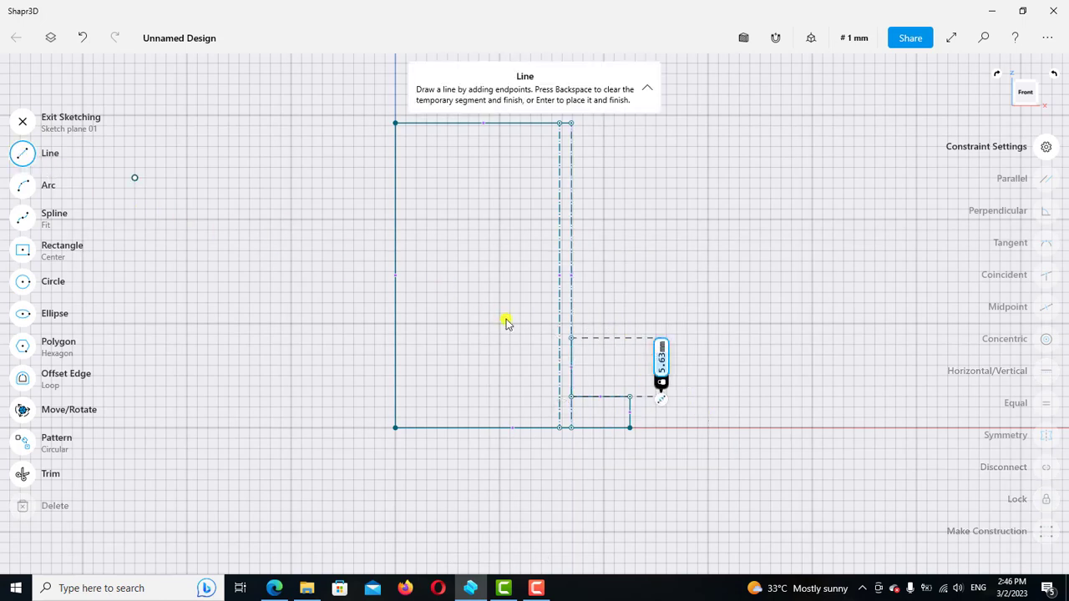
Draw a 1.13 mm step to the construction line and a vertical edge up, making the step horizontal
click(570, 339)
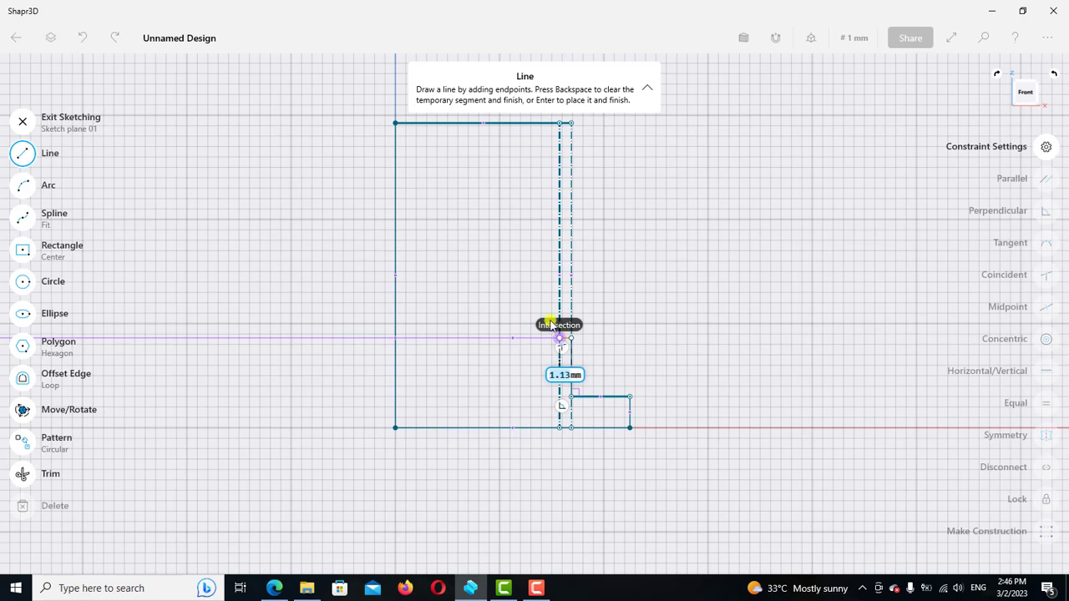
click(559, 337)
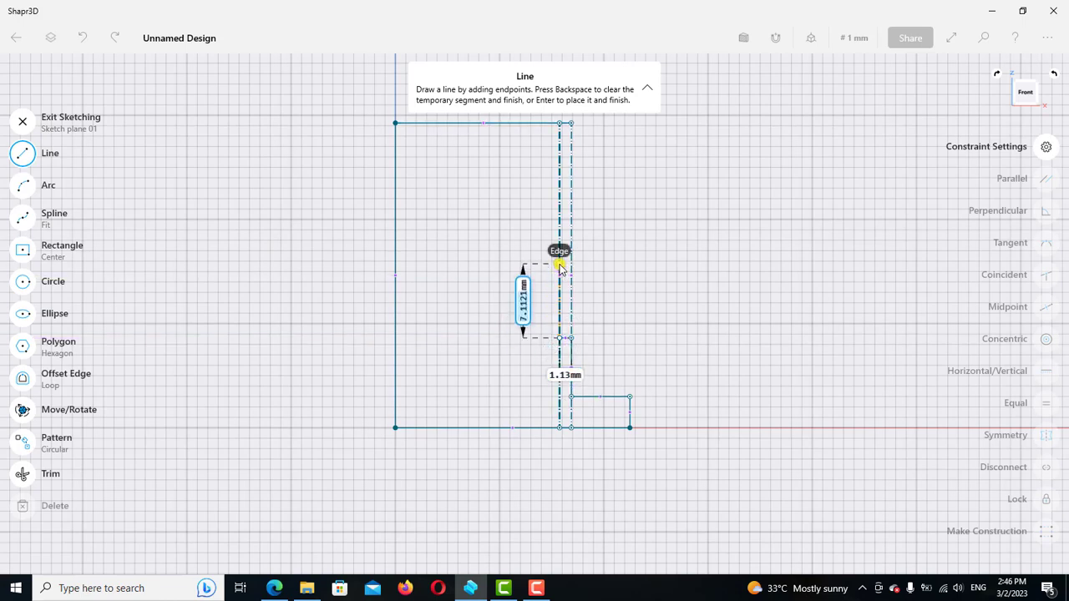
click(560, 266)
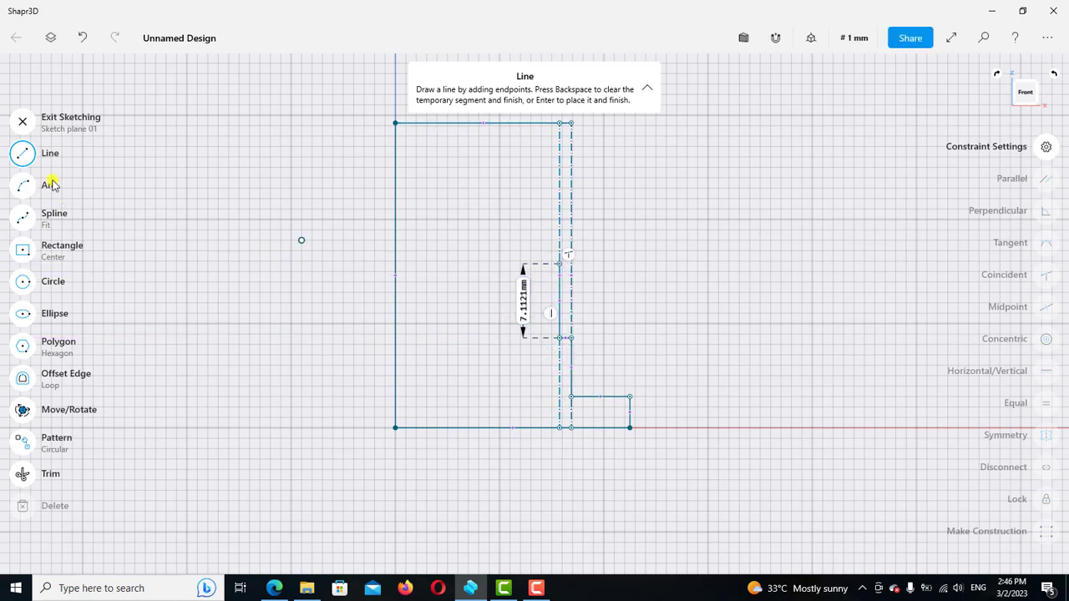
click(25, 155)
scroll(563, 329, up, 2)
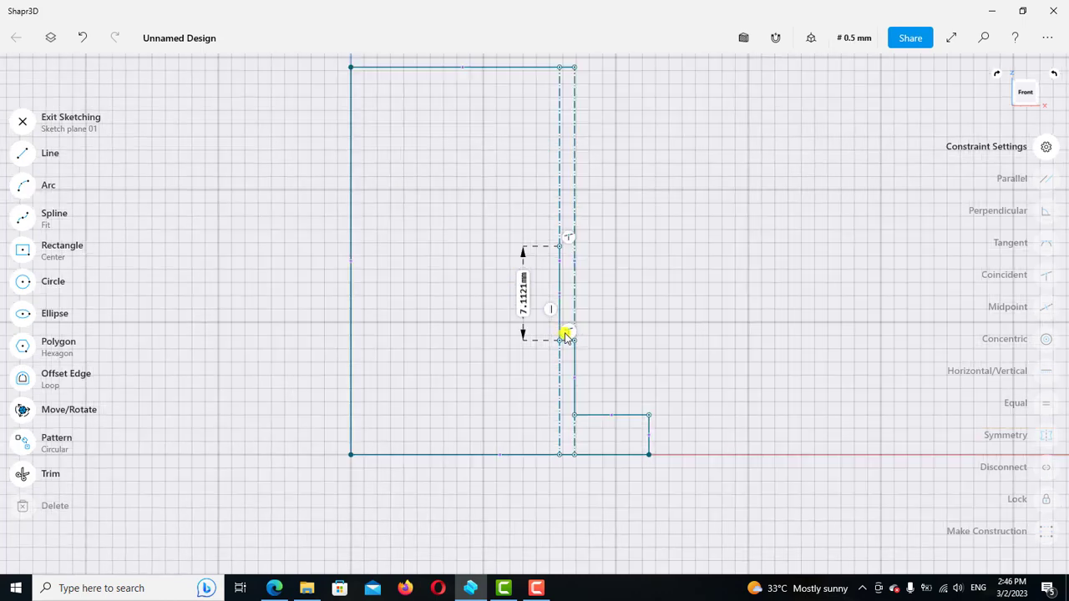
scroll(565, 334, up, 2)
scroll(567, 338, up, 1)
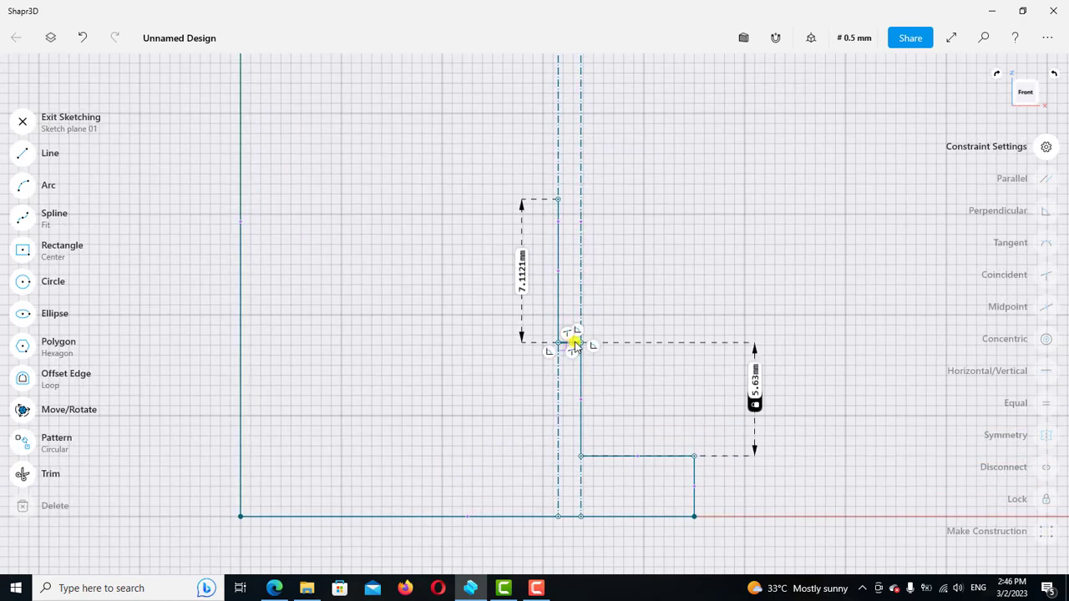
click(573, 343)
click(1046, 371)
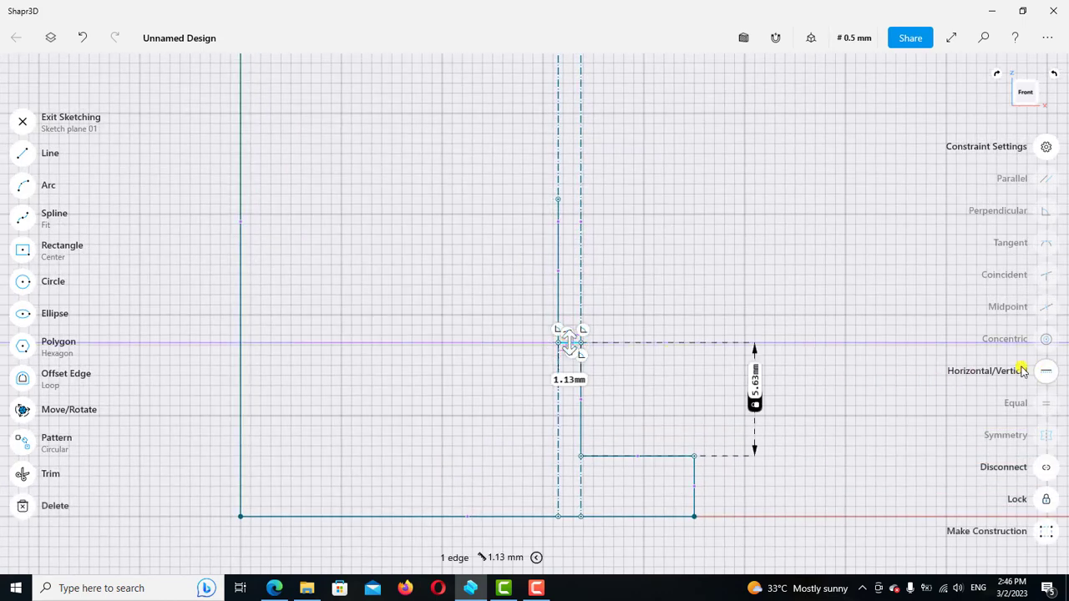
Check the reference drawing and move the 7.1121 mm dimension to the edge's right
scroll(585, 301, up, 1)
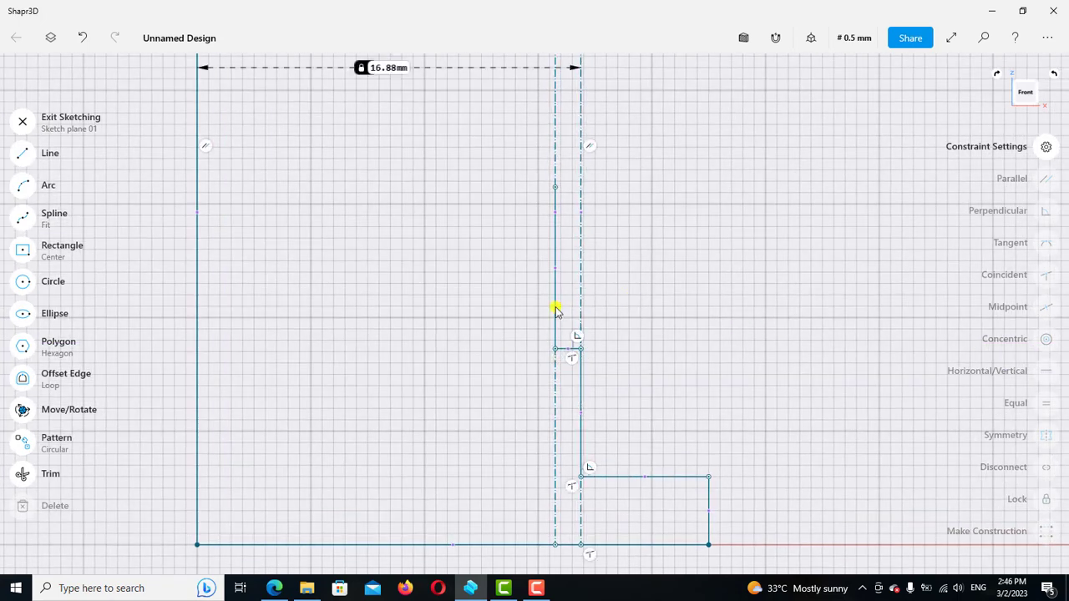
click(554, 307)
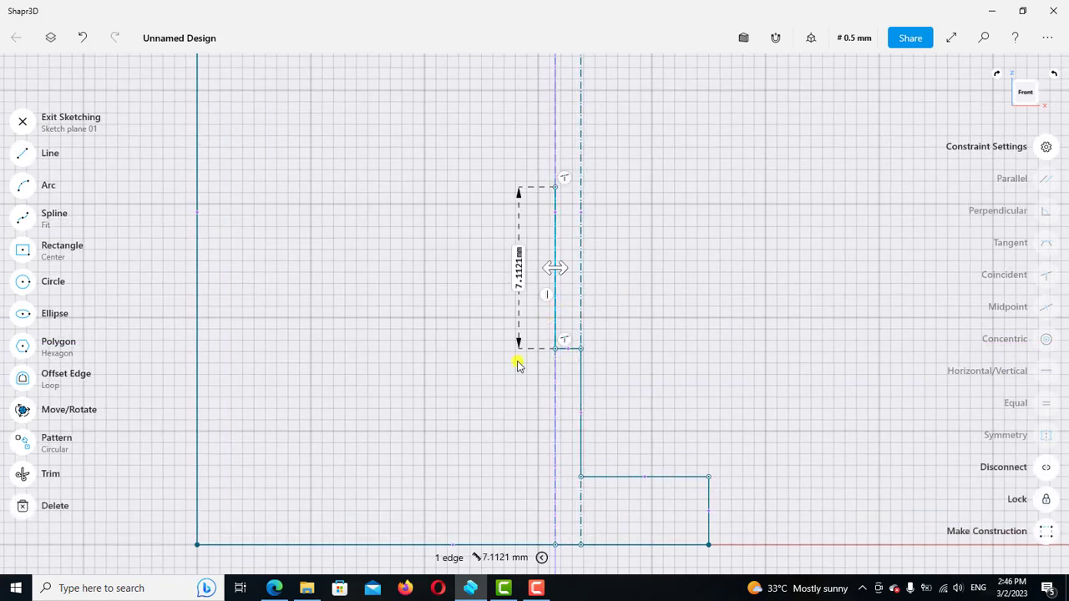
click(274, 588)
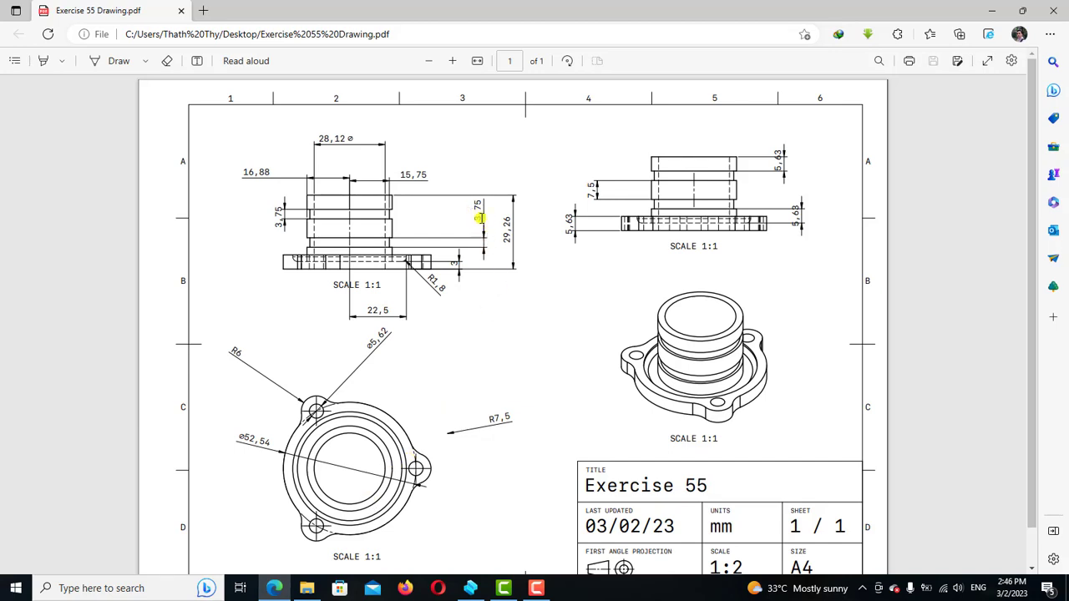
click(470, 588)
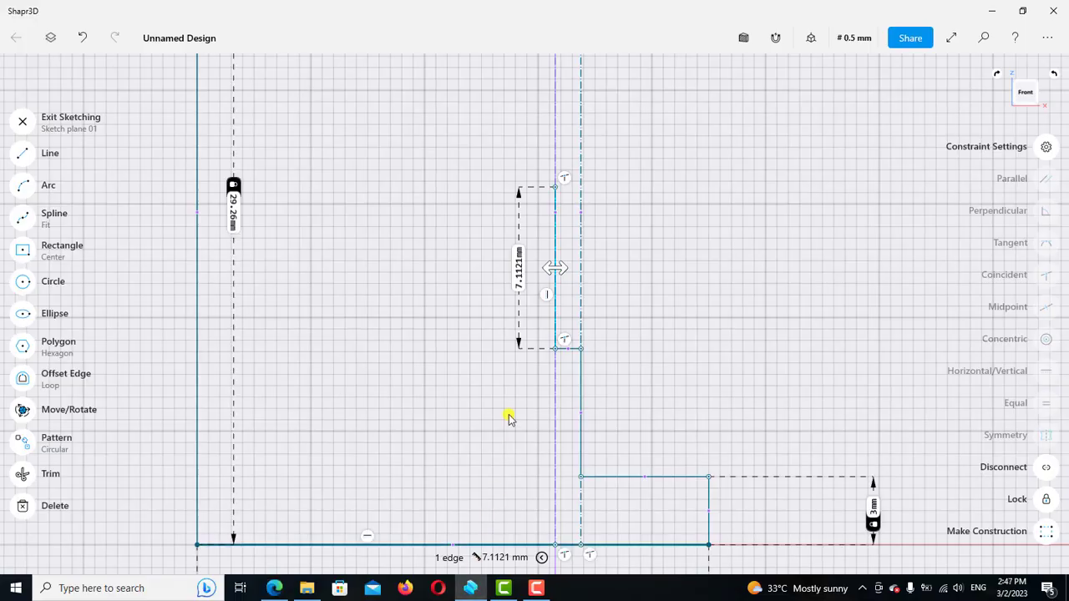
drag(518, 272, 643, 284)
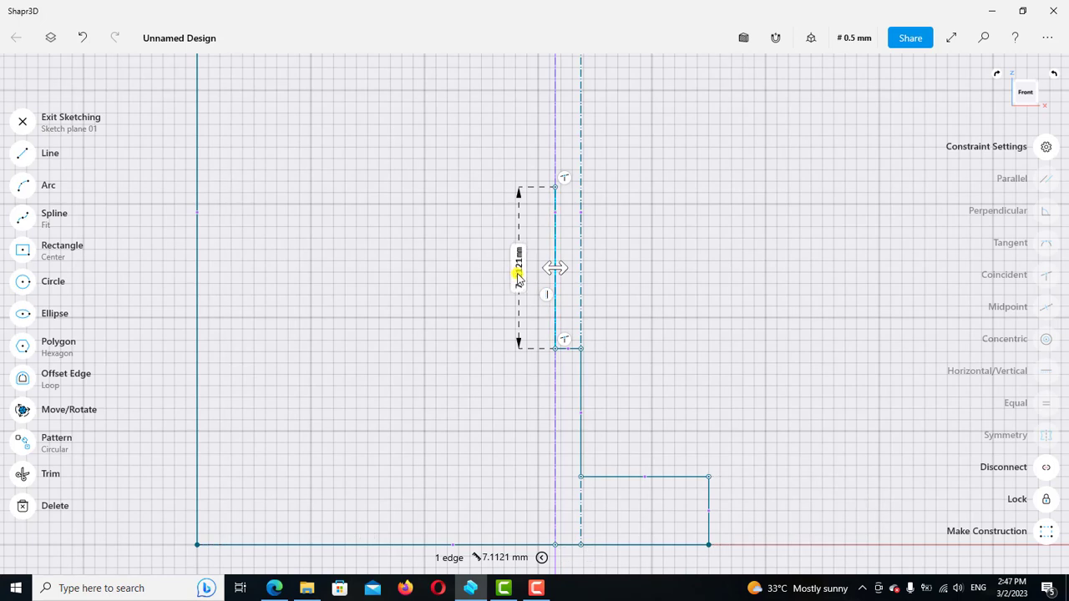
Enter 3.75 mm for the vertical edge above the step, replacing 7.1121 mm
click(643, 284)
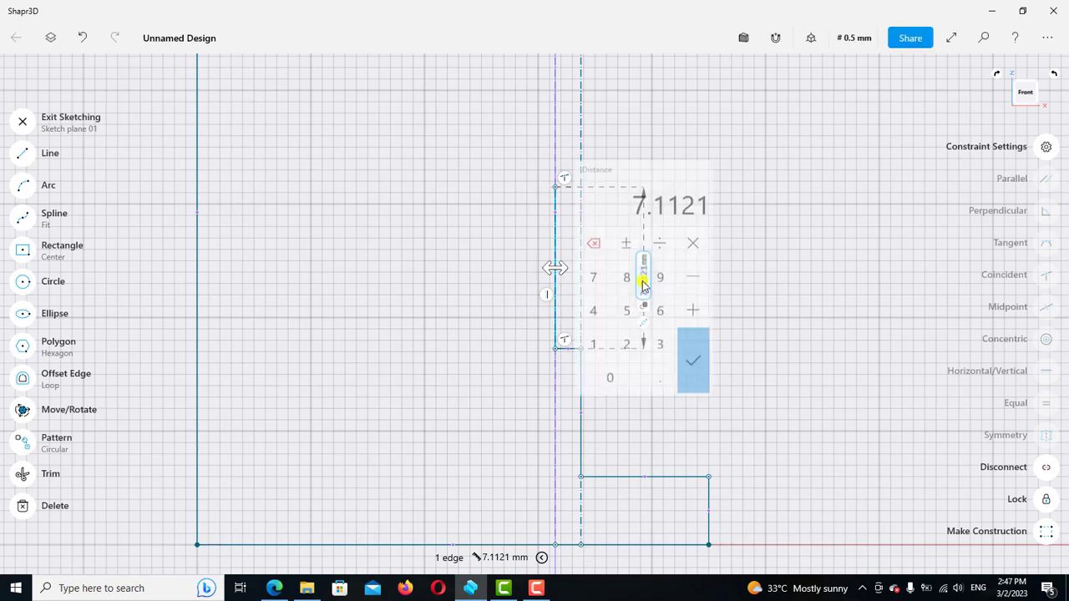
click(660, 342)
click(659, 376)
click(593, 276)
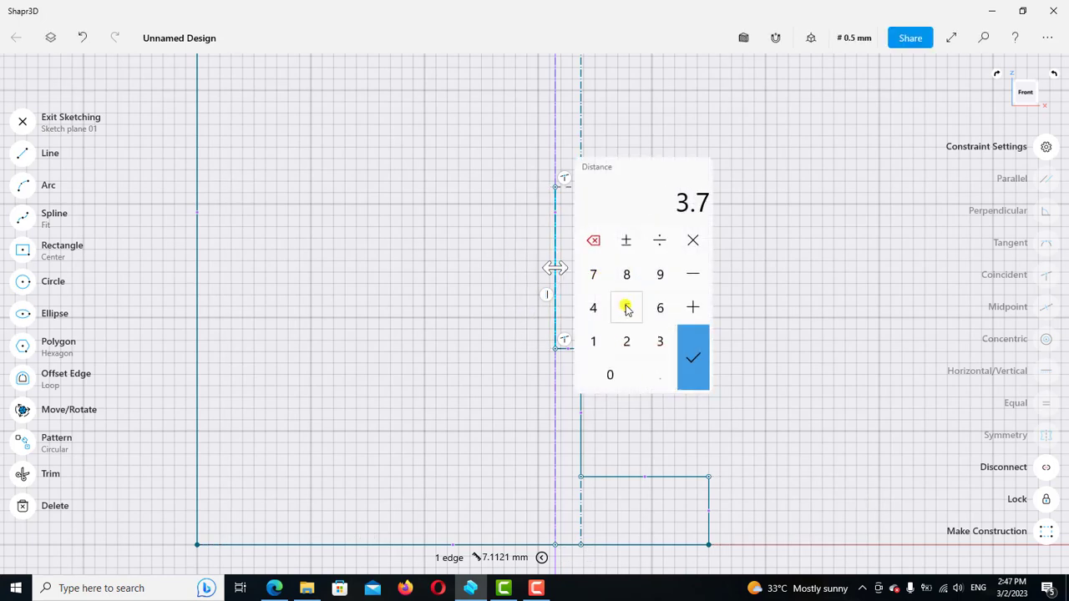
click(626, 307)
click(692, 352)
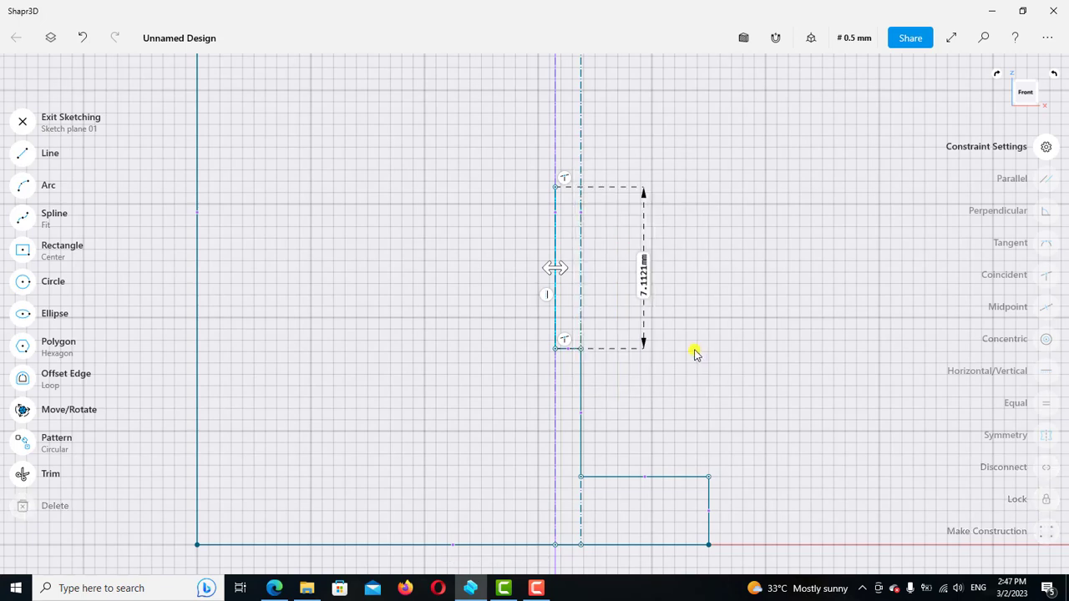
click(698, 291)
click(24, 158)
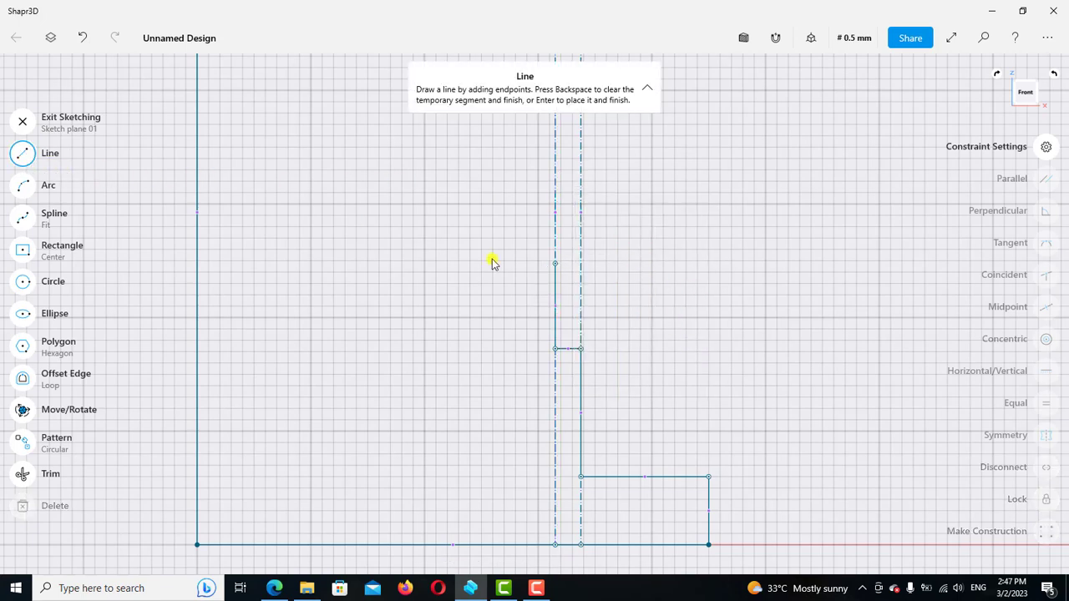
Draw a 1.13 mm horizontal step from the edge and a vertical line rising from it
click(556, 265)
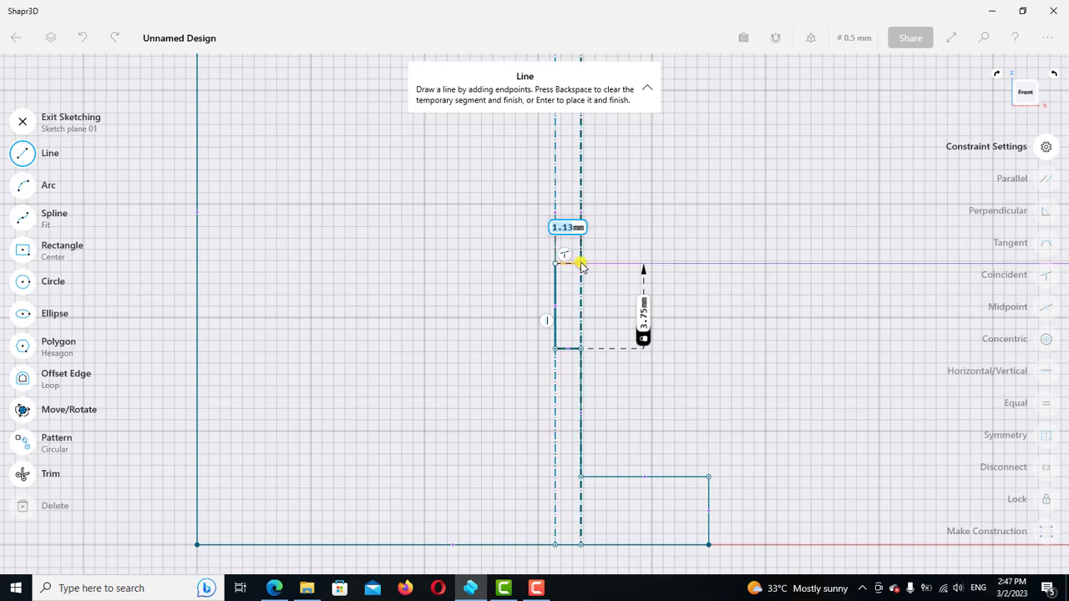
click(582, 264)
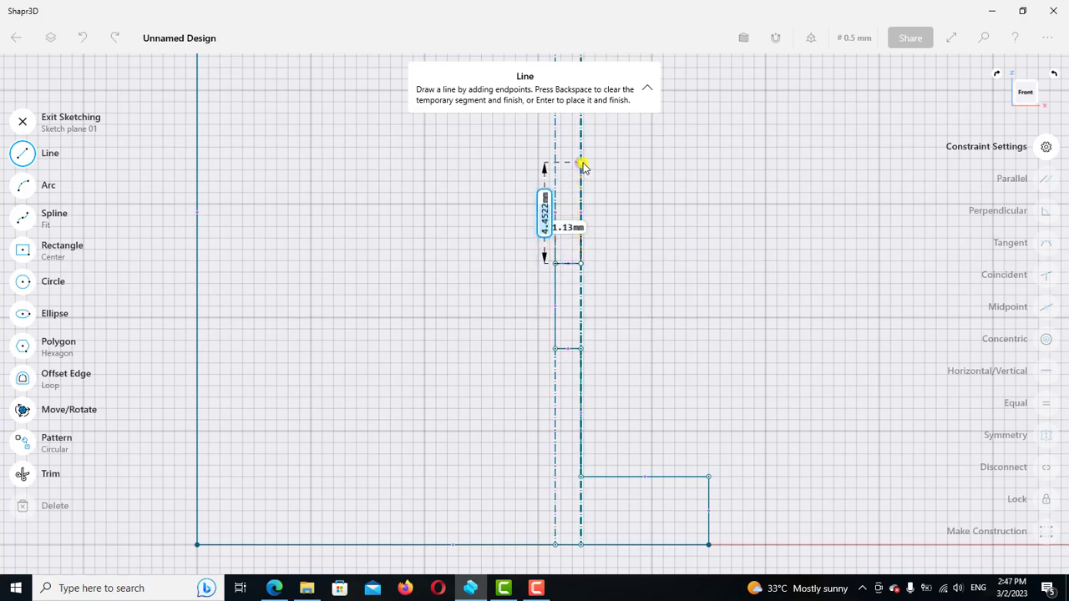
click(583, 164)
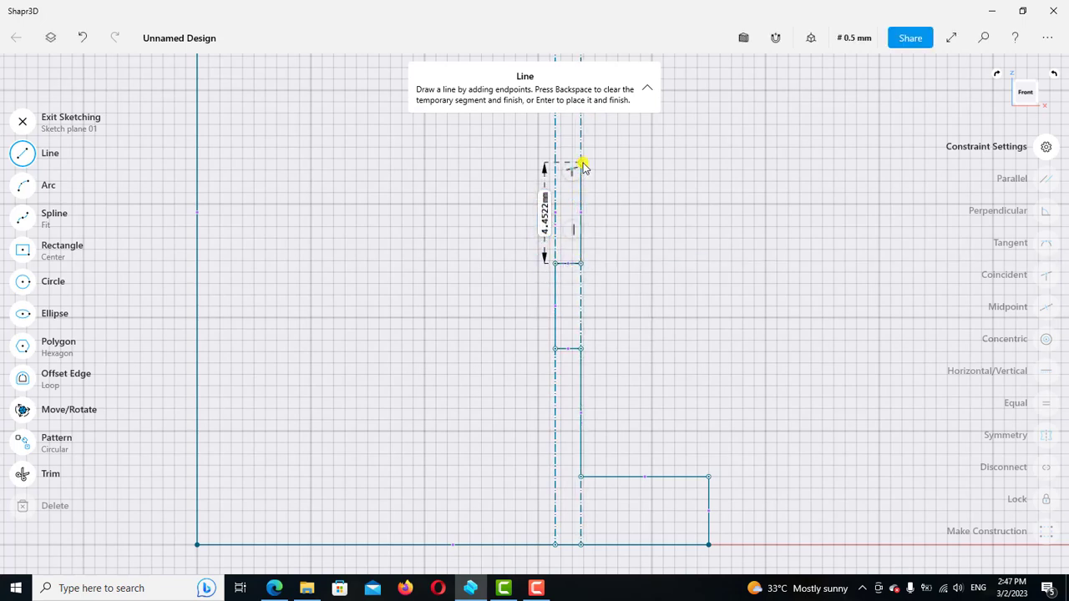
click(52, 155)
scroll(580, 263, up, 2)
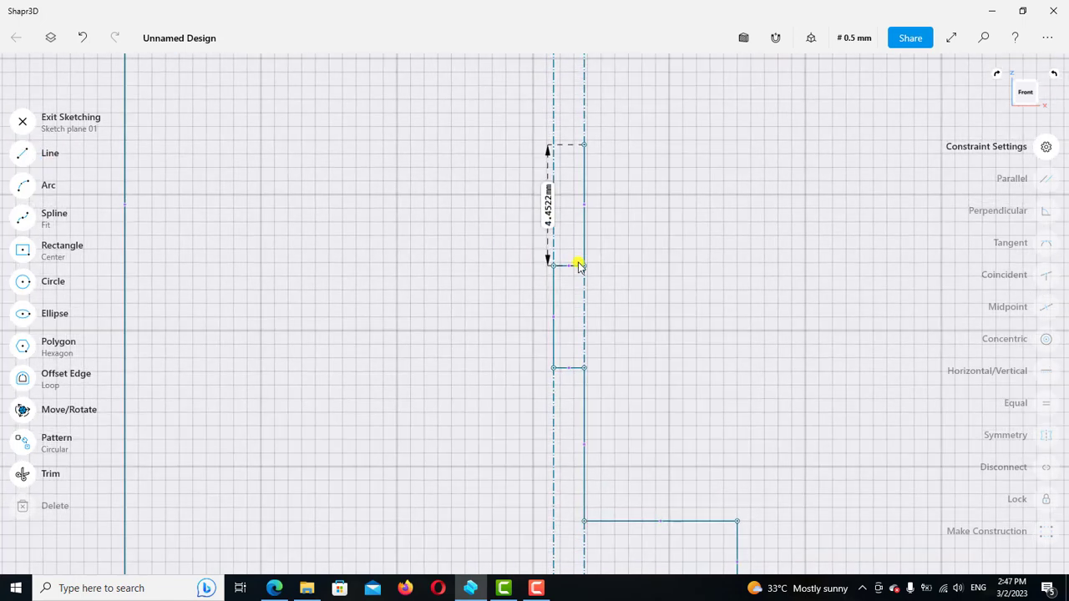
Constrain the 1.13 mm step horizontal and check the 4.4522 mm vertical edge against the reference drawing
click(578, 266)
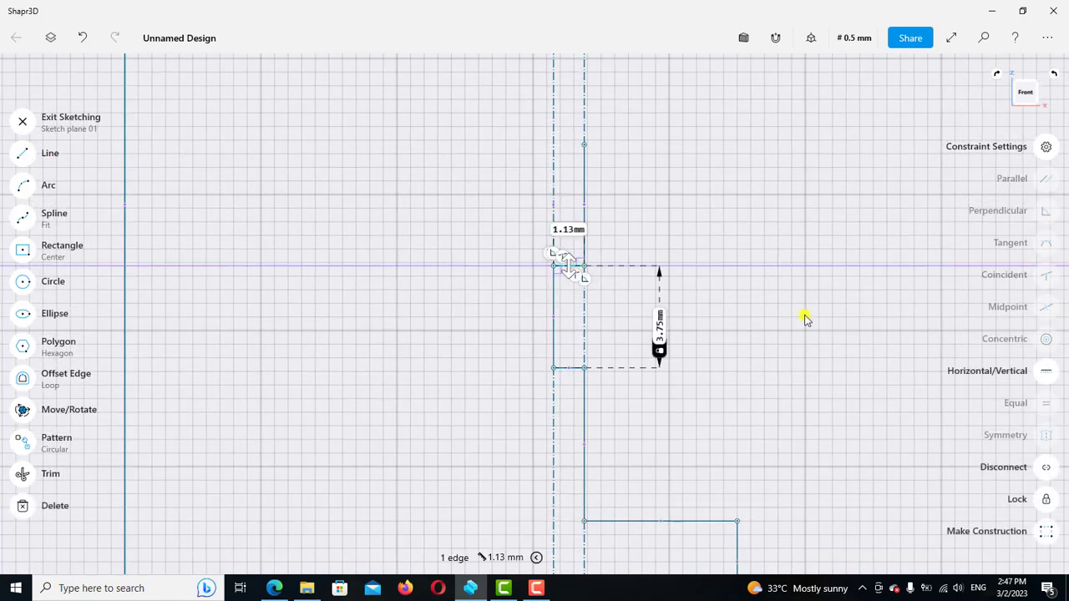
click(995, 370)
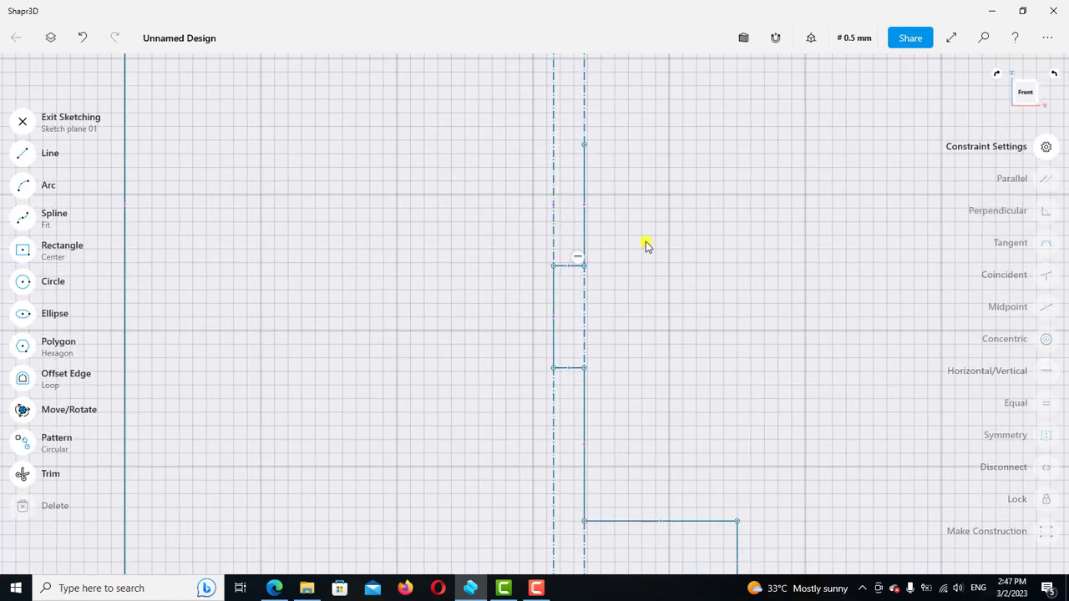
click(584, 242)
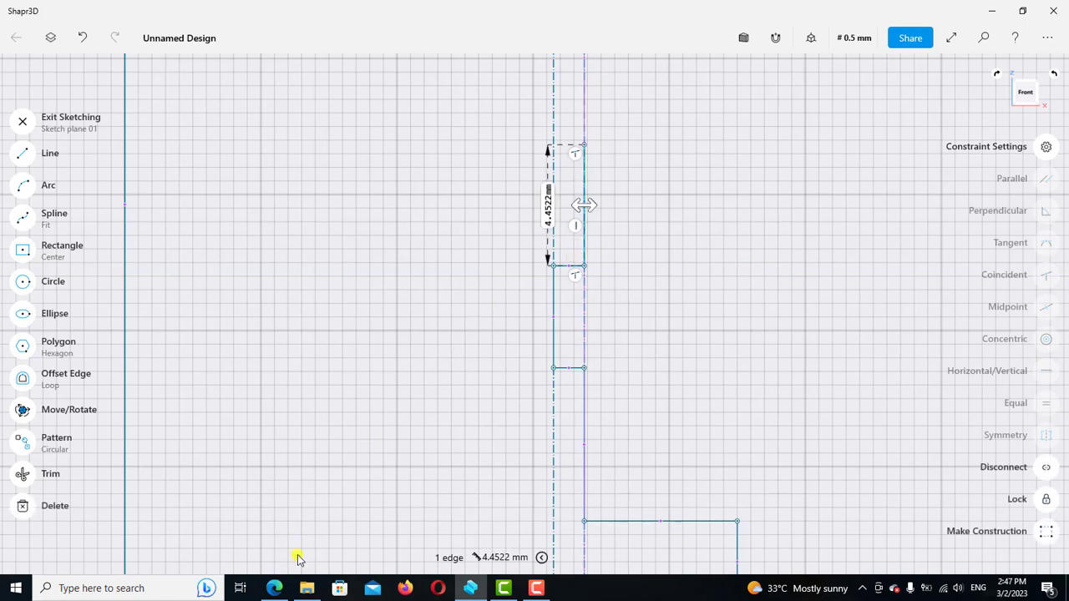
click(274, 588)
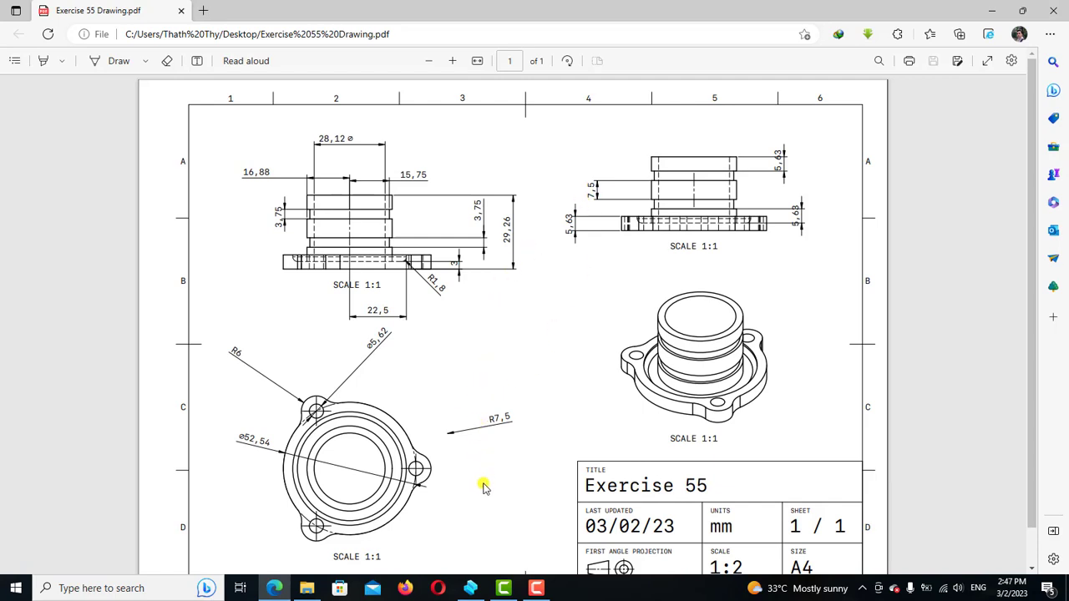
click(470, 588)
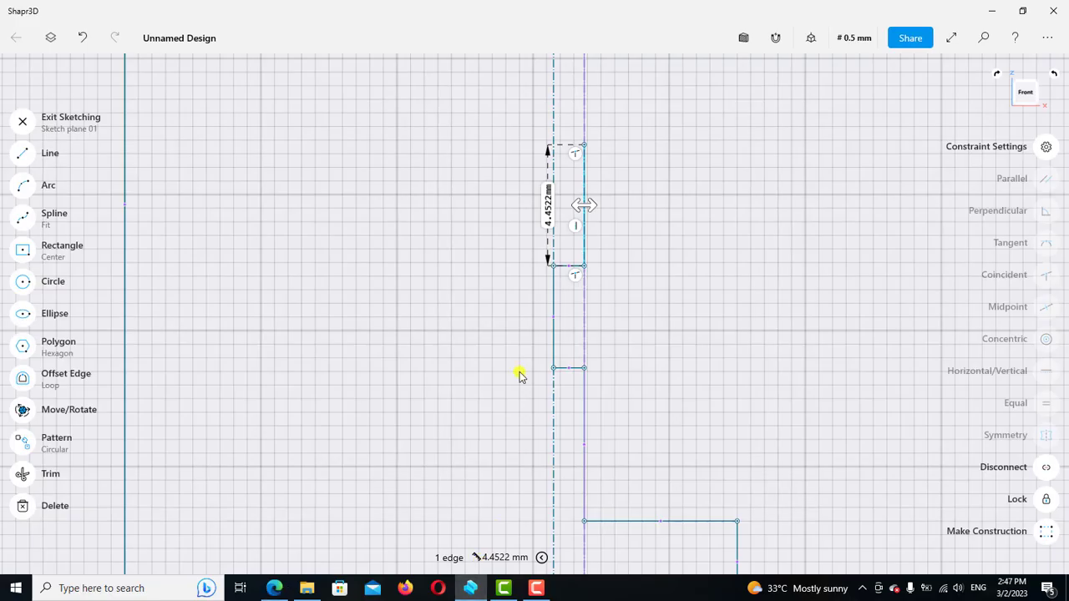
Change the vertical edge above the step from 4.4522 mm to 7.5 mm, then view the whole profile
click(549, 209)
click(497, 205)
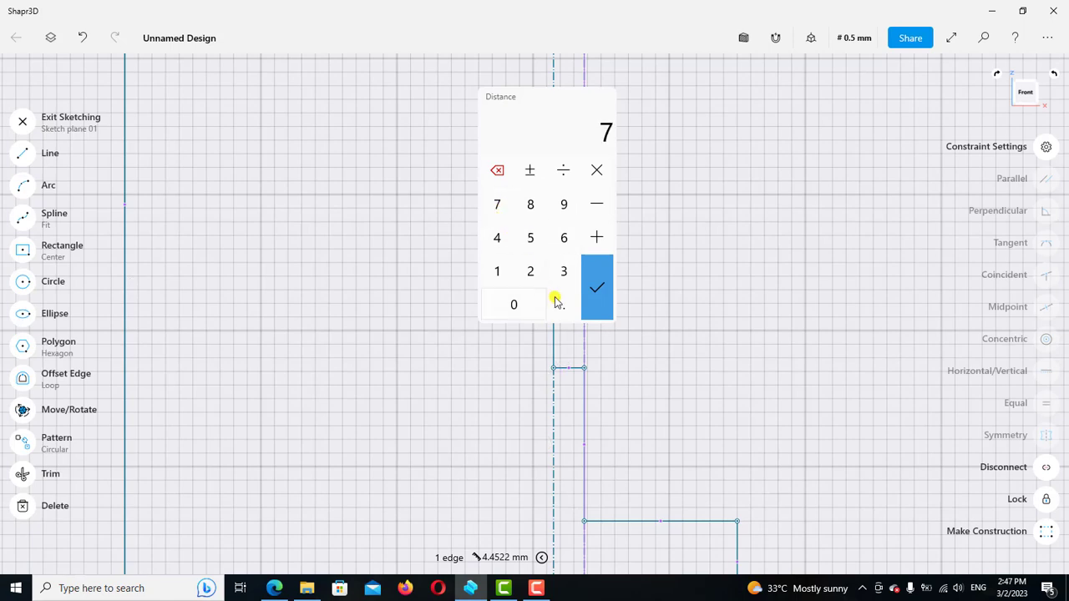
click(557, 302)
click(498, 206)
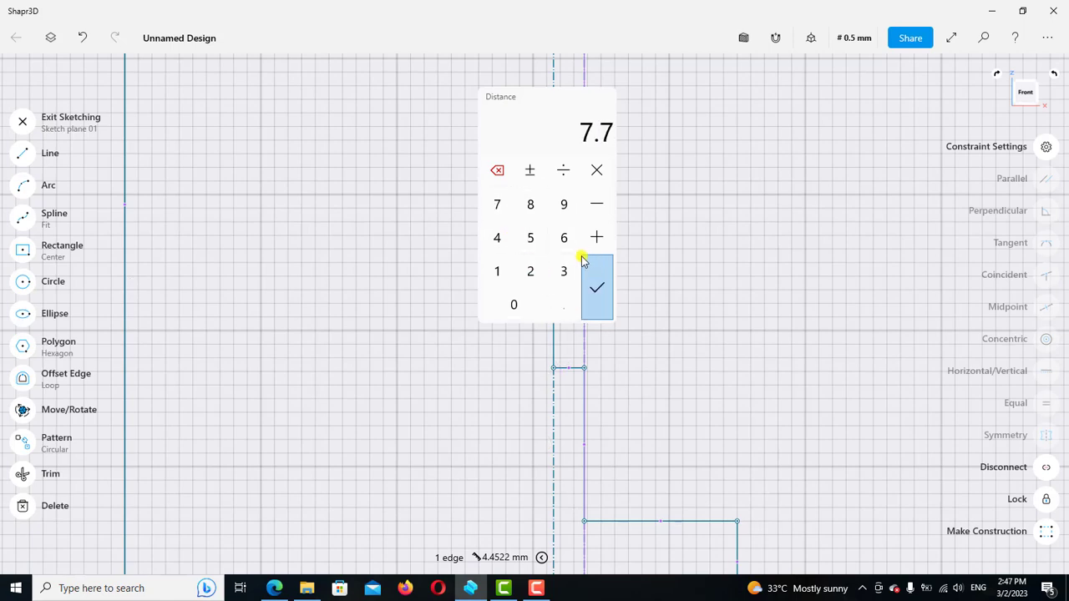
click(498, 171)
click(533, 240)
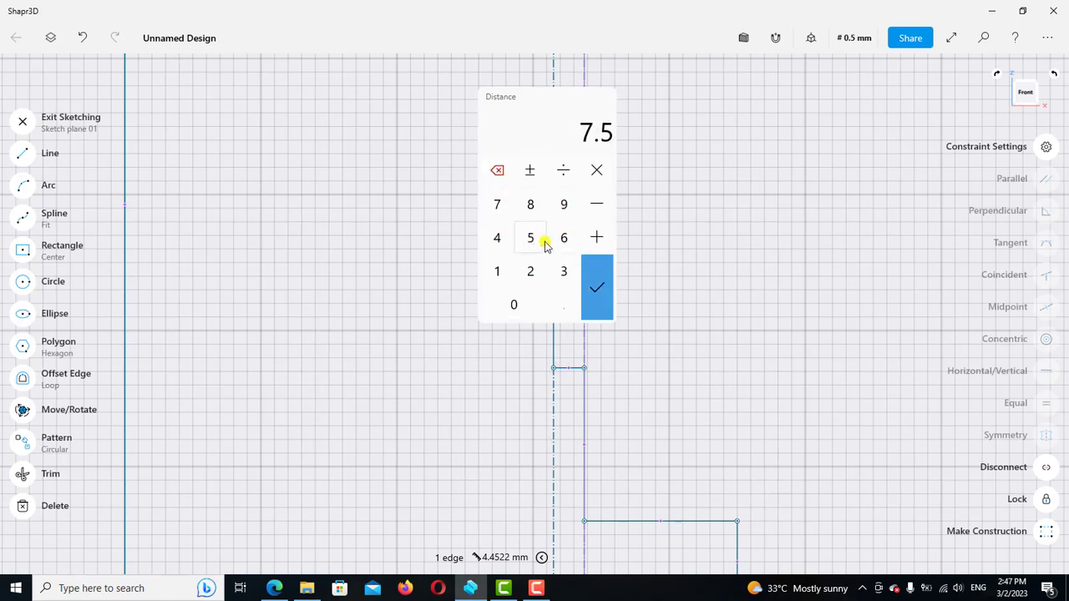
click(597, 284)
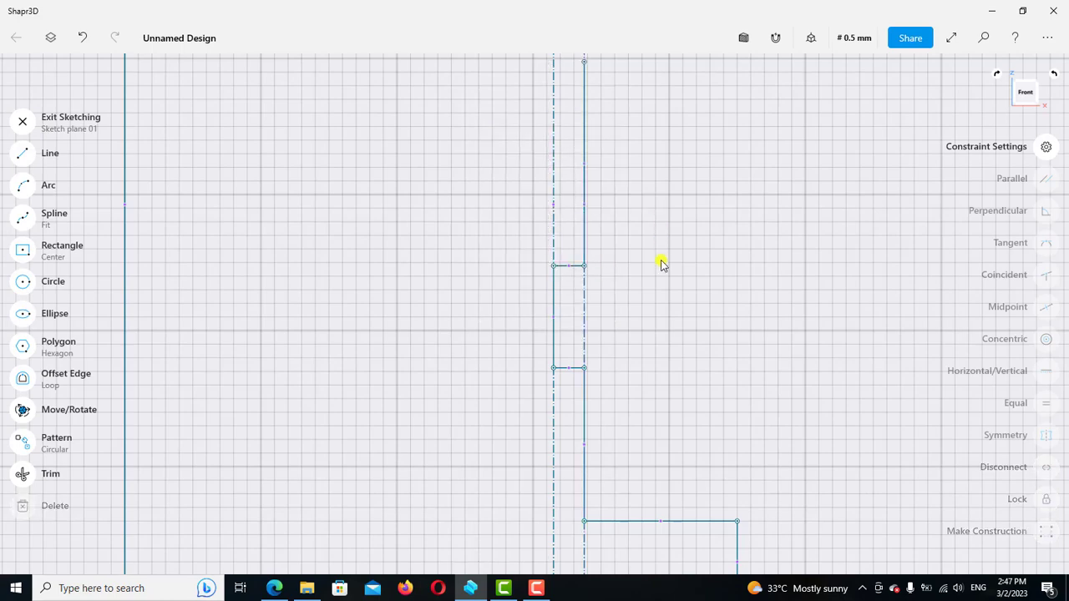
scroll(660, 262, up, 3)
scroll(673, 291, down, 2)
scroll(666, 254, down, 3)
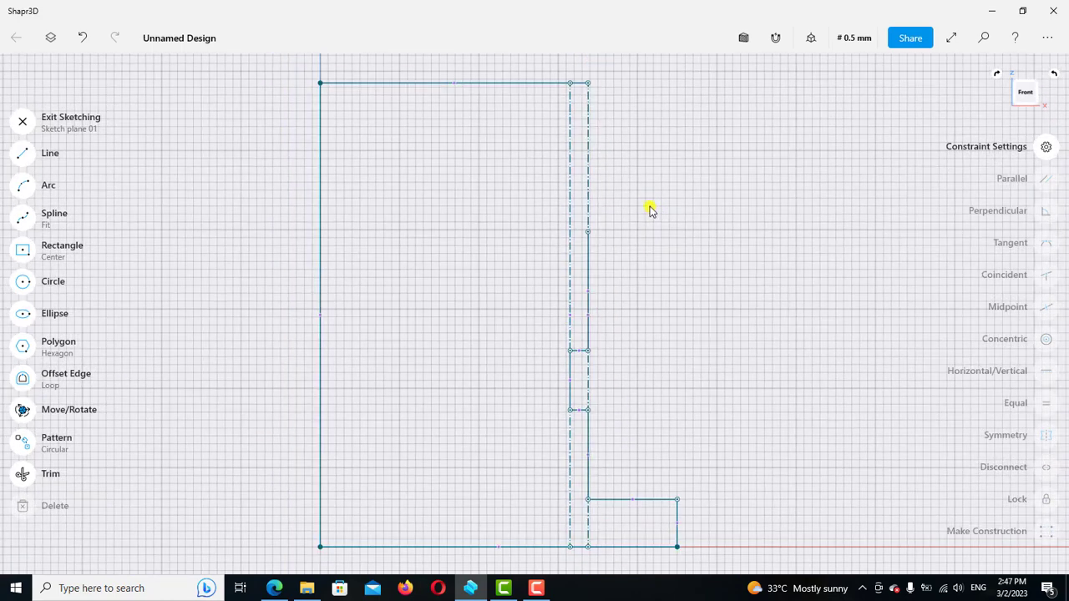
scroll(649, 208, down, 1)
scroll(618, 259, up, 1)
scroll(599, 264, up, 1)
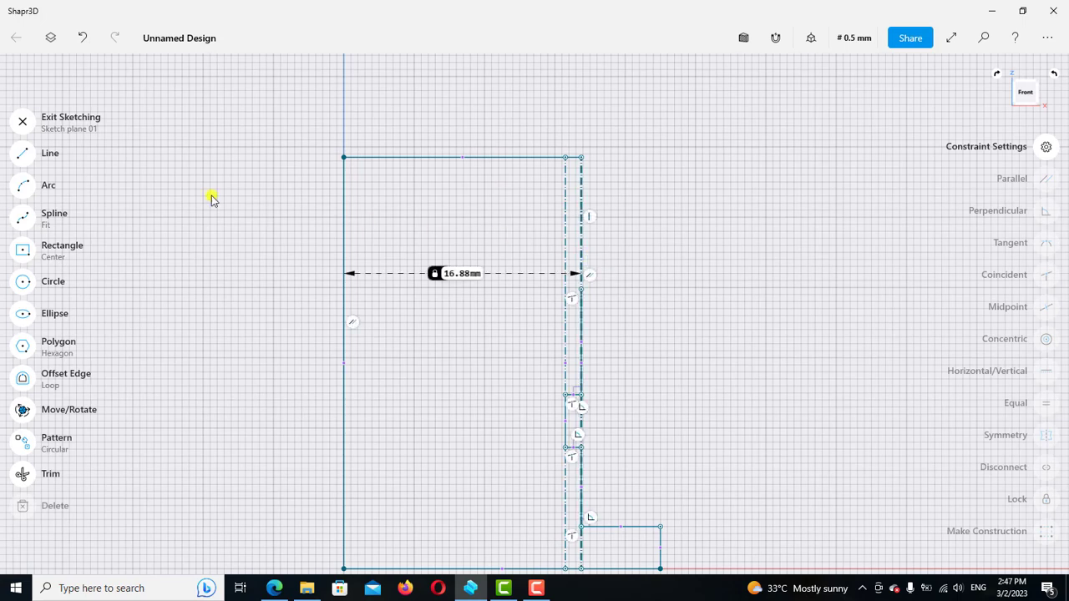
Draw a short line across the two vertical edges at the top of the 7.5 mm section
click(25, 158)
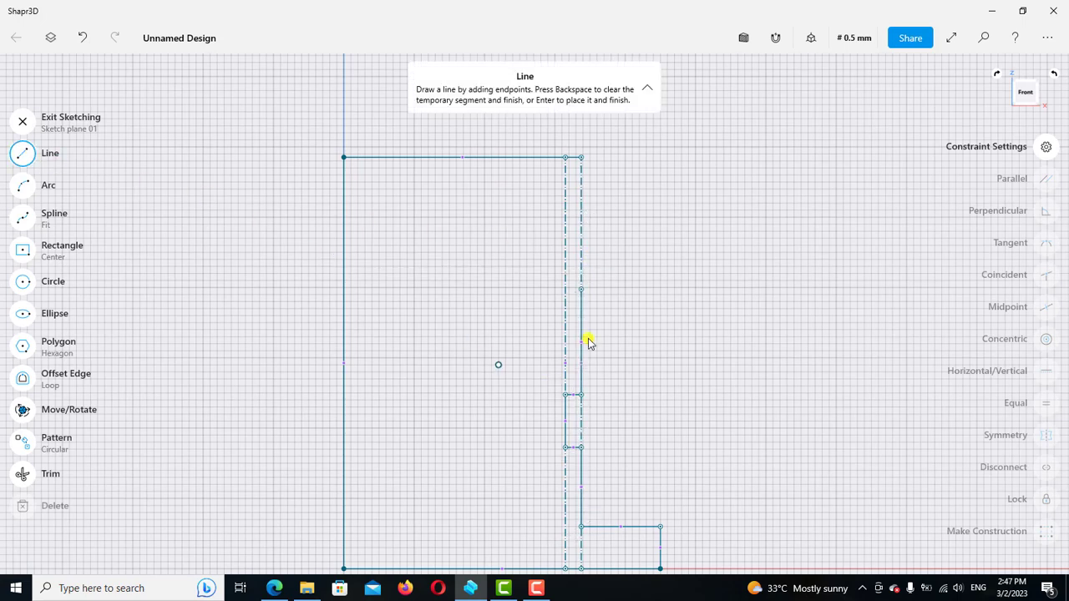
click(583, 290)
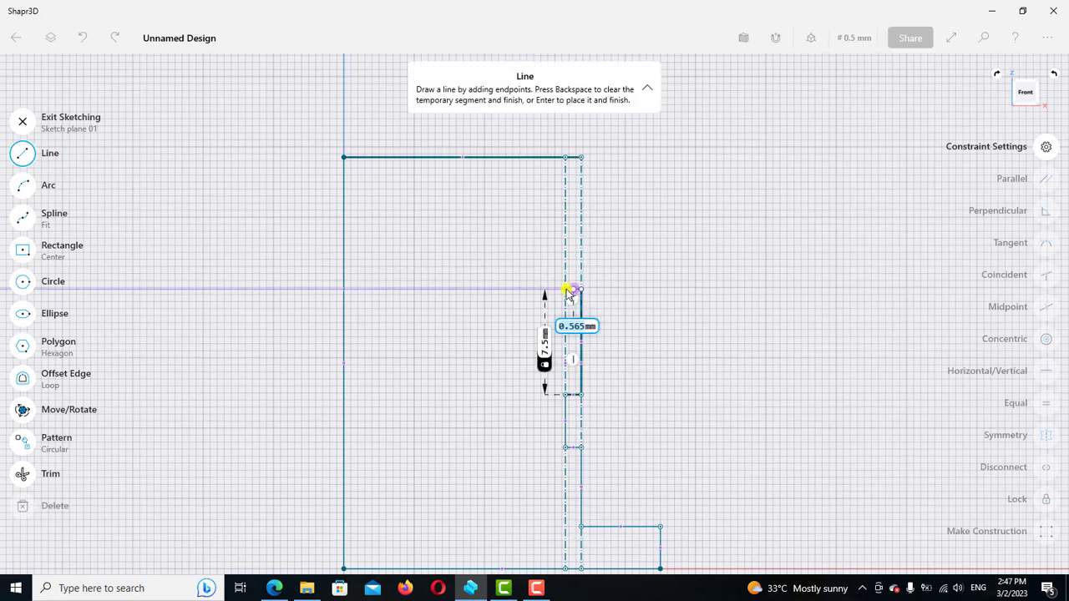
click(568, 291)
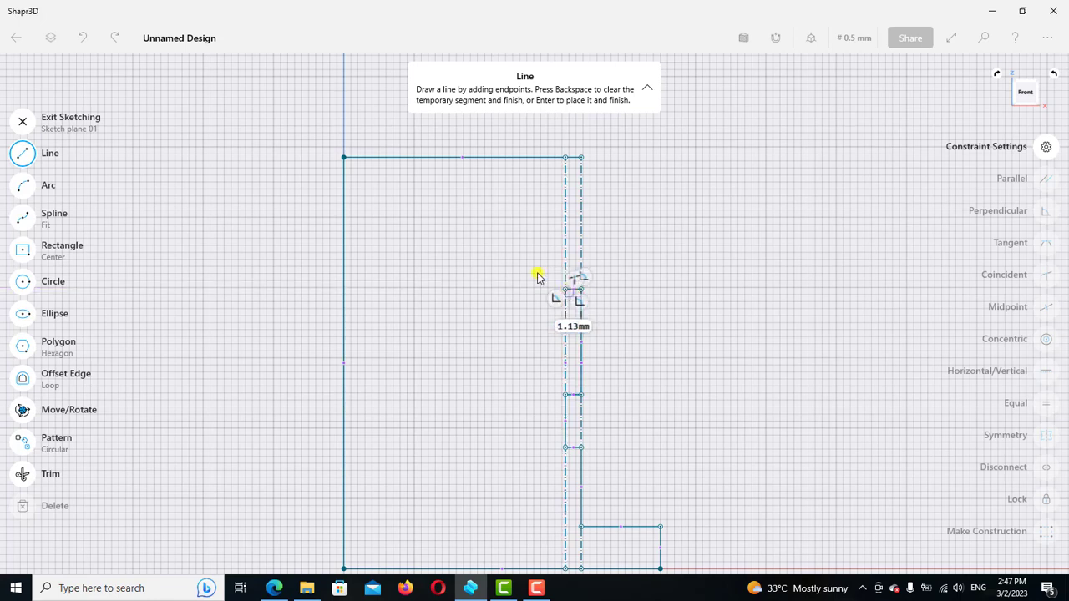
click(74, 159)
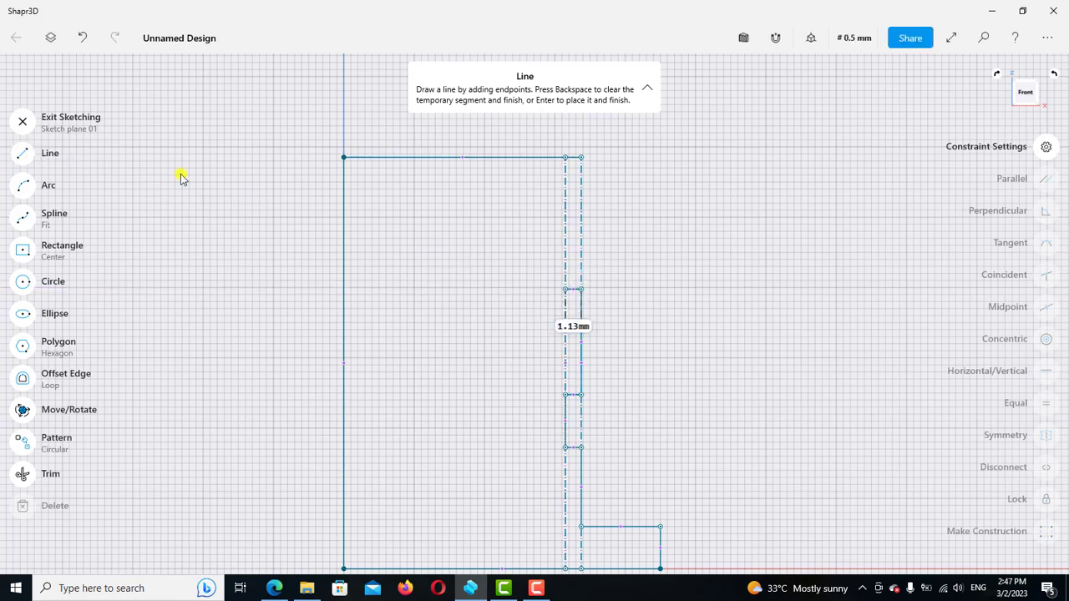
scroll(588, 287, up, 2)
scroll(588, 286, up, 1)
Constrain the new 1.13 mm edge horizontal and recheck the reference drawing
click(576, 295)
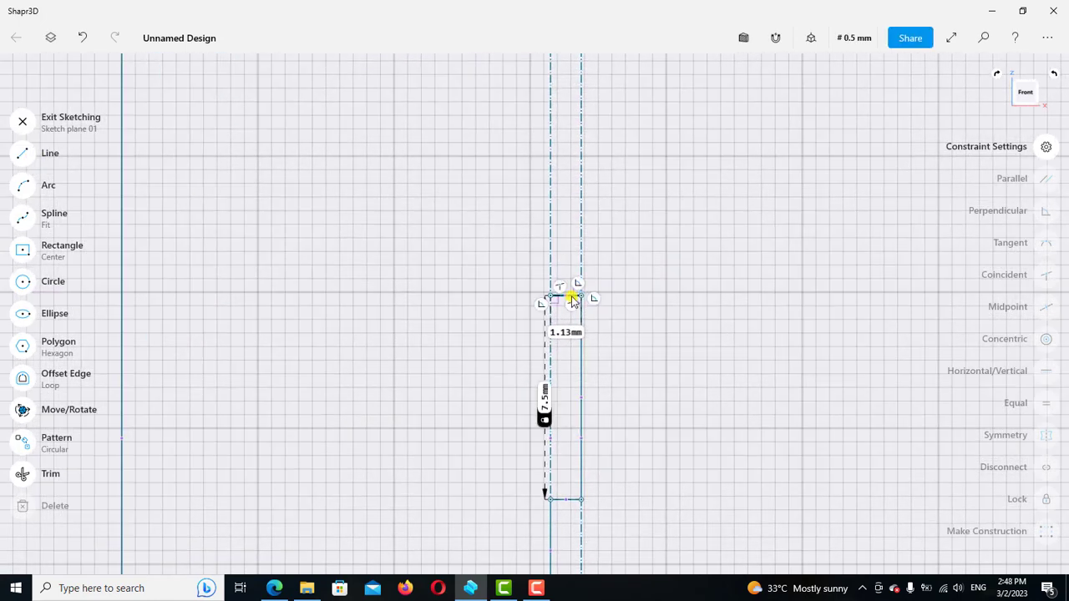
click(571, 298)
click(1047, 371)
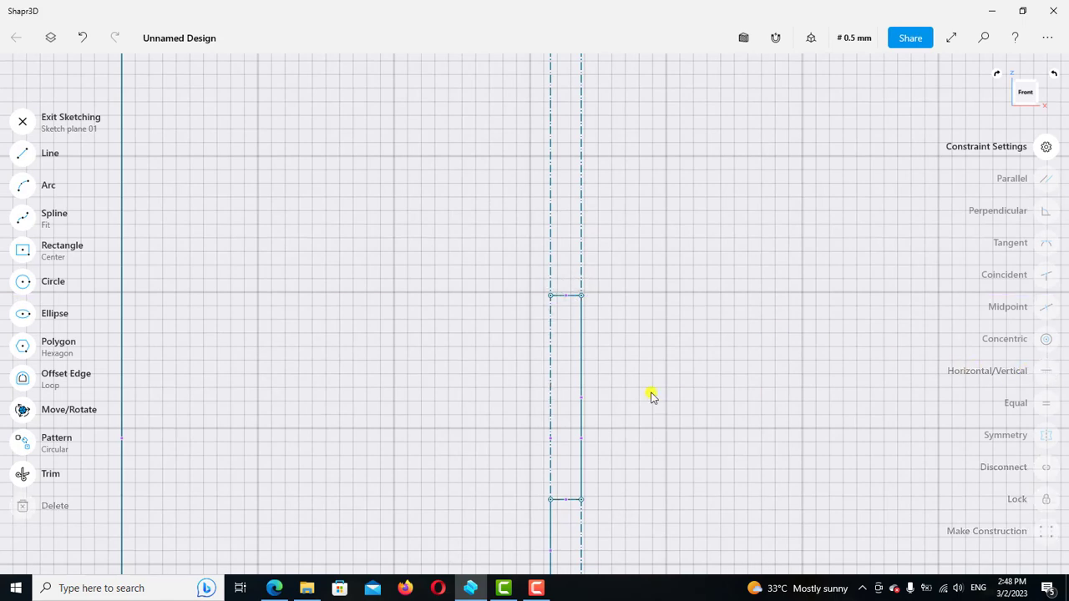
scroll(652, 390, down, 2)
scroll(652, 296, down, 2)
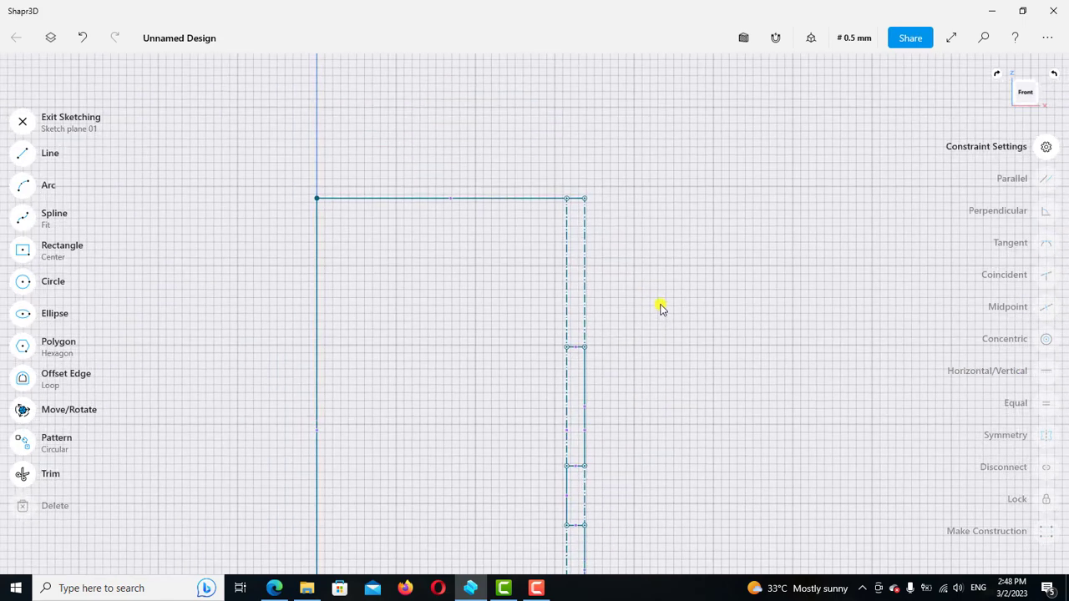
click(278, 582)
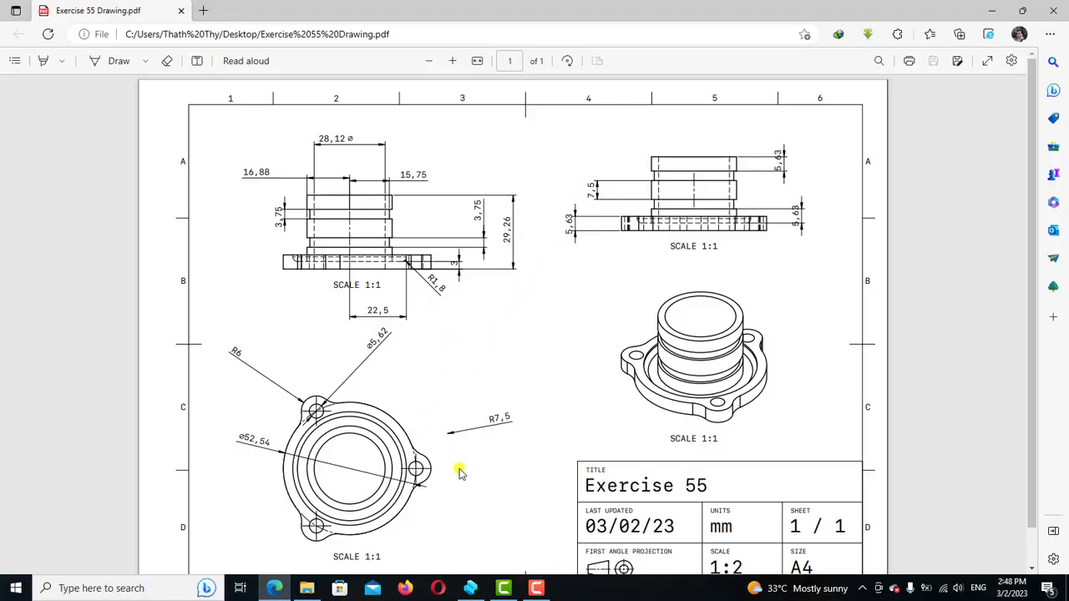
click(471, 588)
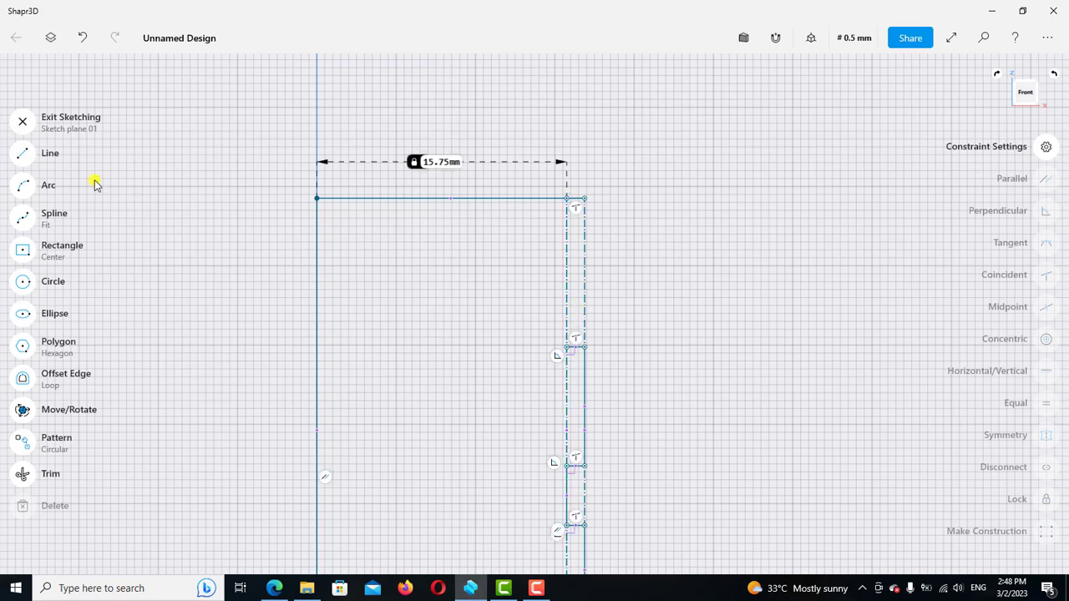
Draw a 3.2677 mm vertical edge, a 1.13 mm step and a 6.1123 mm edge up to the top line
click(47, 155)
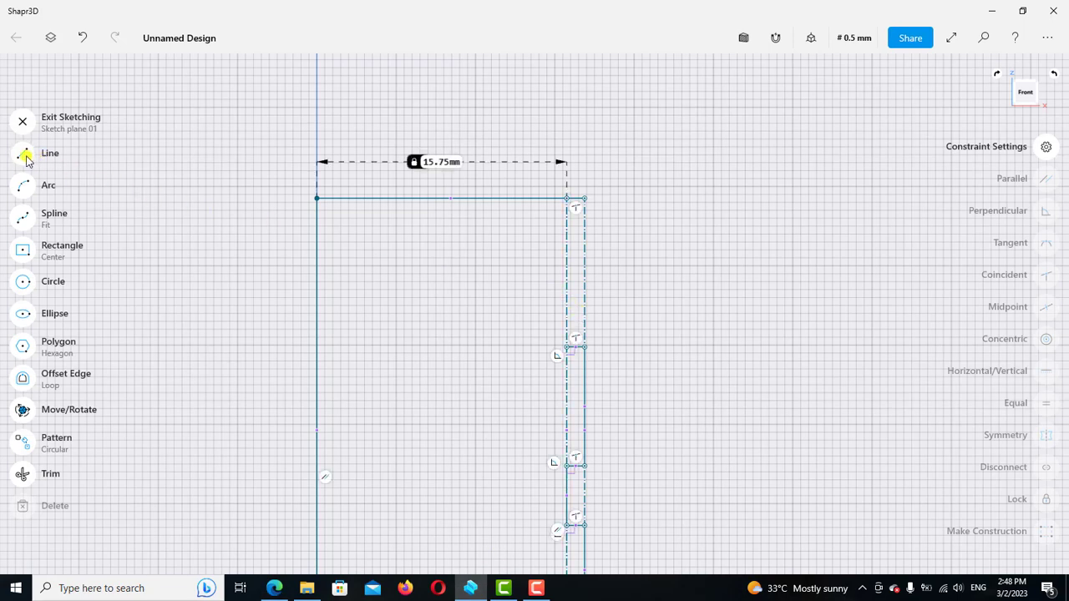
click(566, 348)
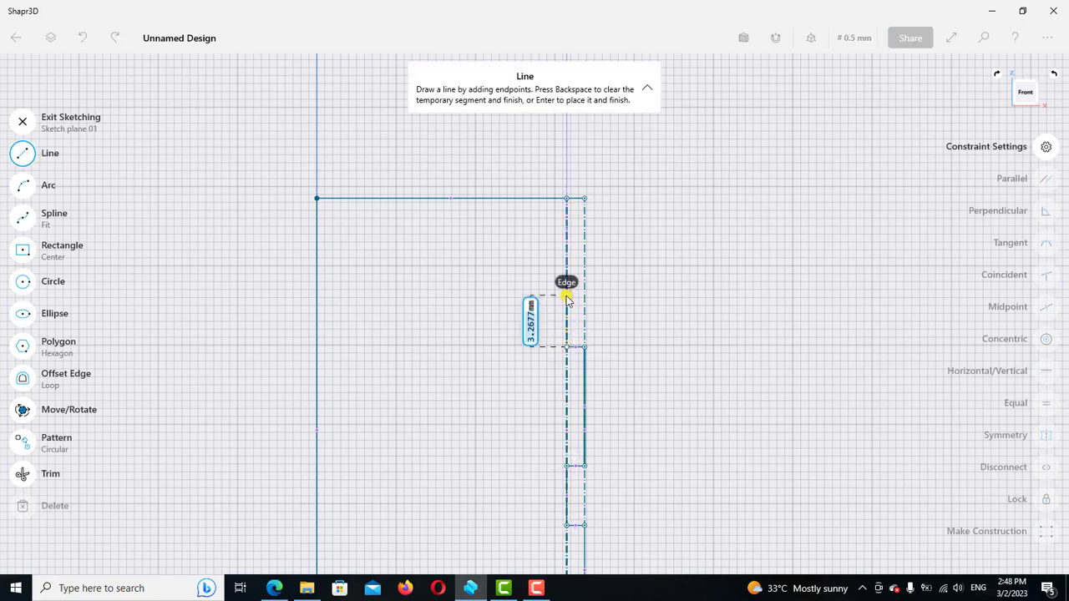
click(566, 297)
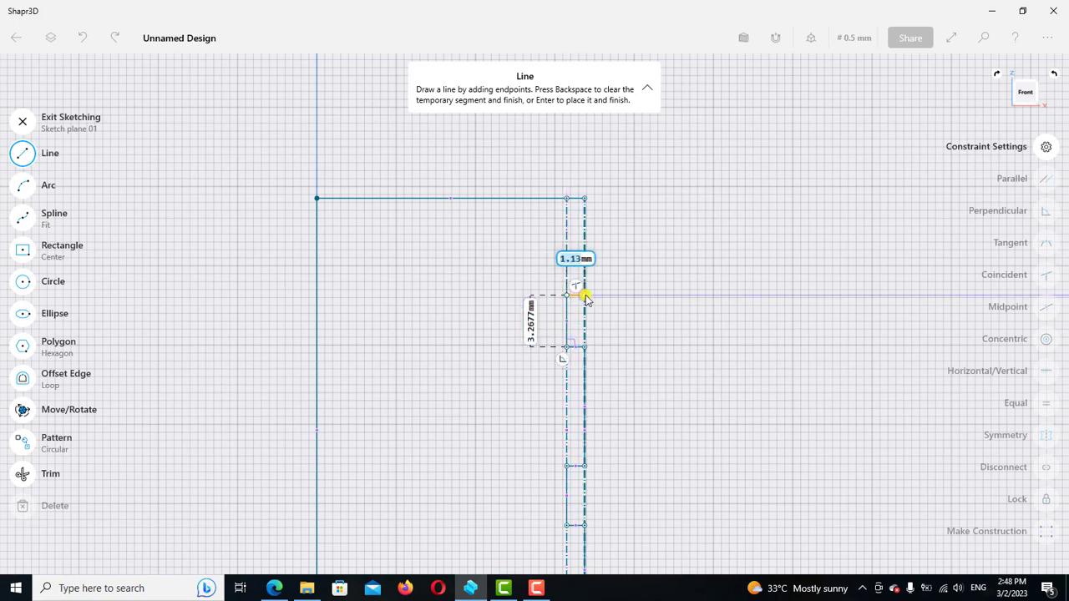
click(585, 296)
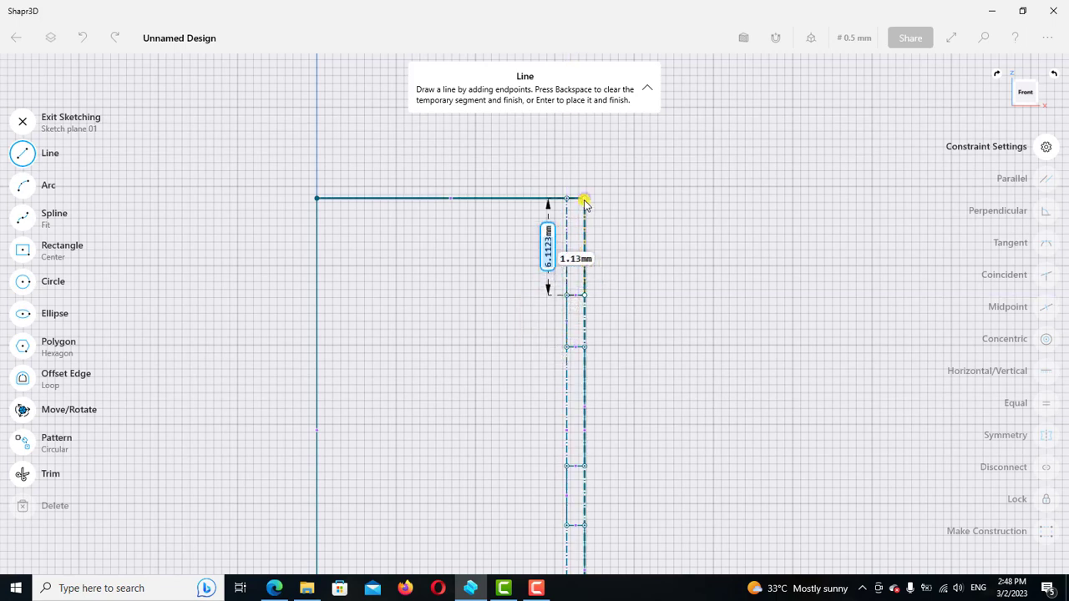
click(584, 198)
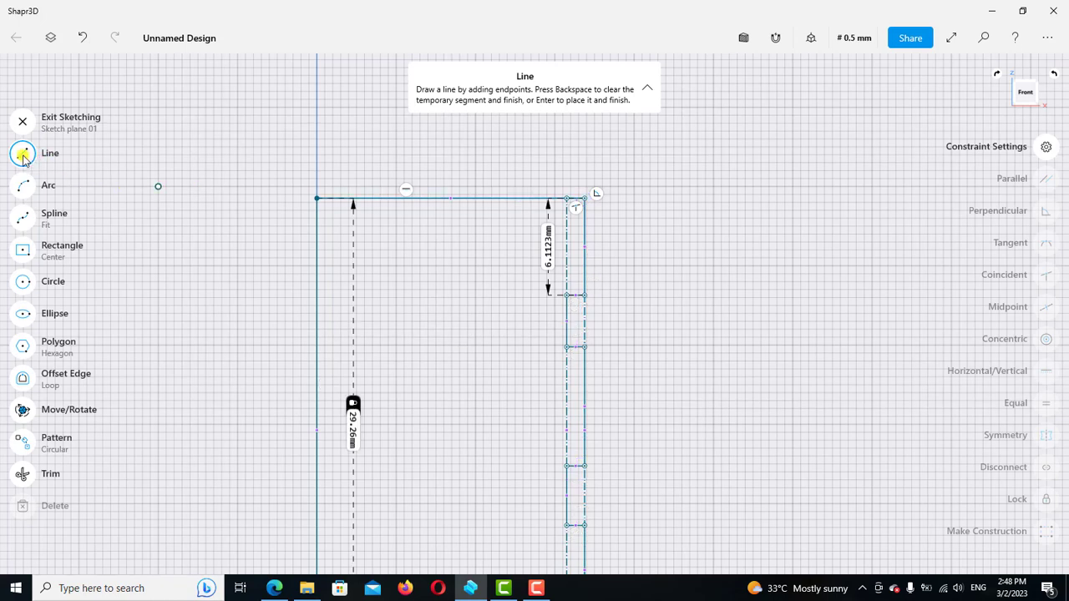
key(Escape)
scroll(589, 289, up, 1)
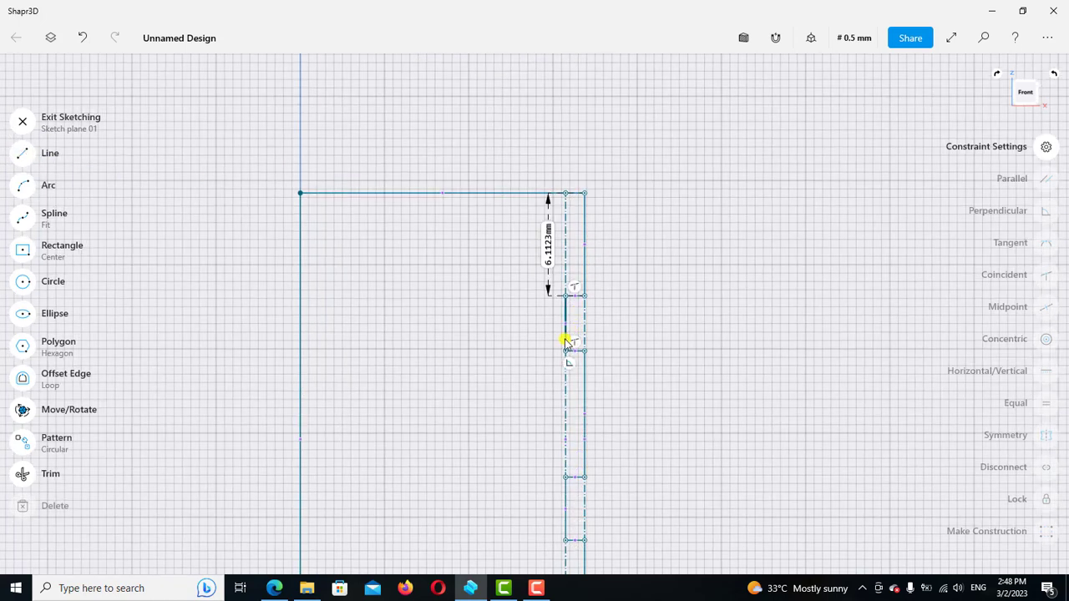
click(565, 342)
Change the groove's vertical edge from 3.2677 mm to 3.75 mm
drag(532, 330, 717, 309)
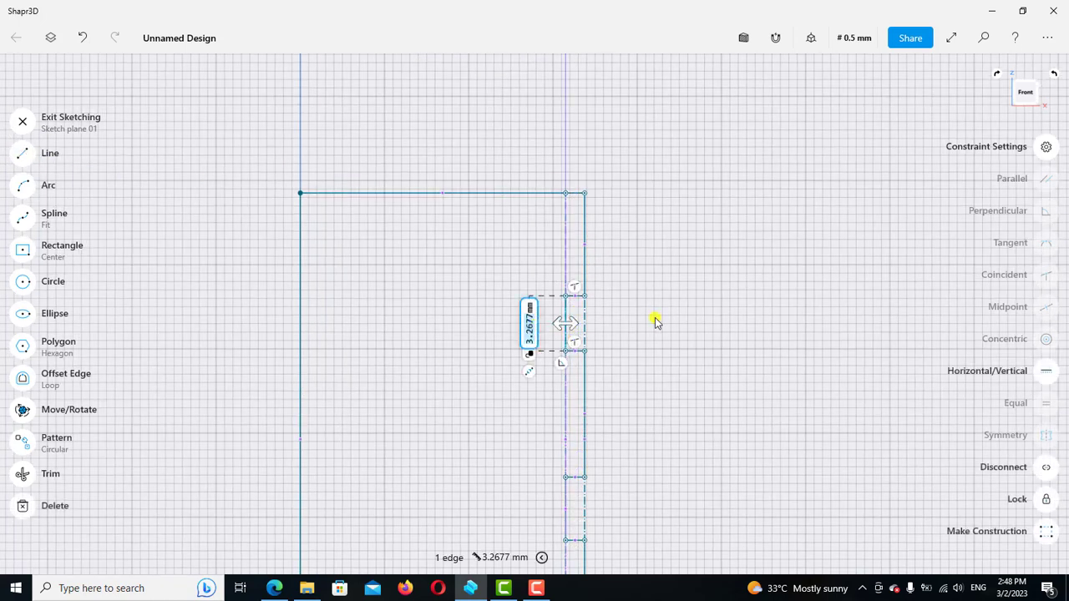
click(716, 309)
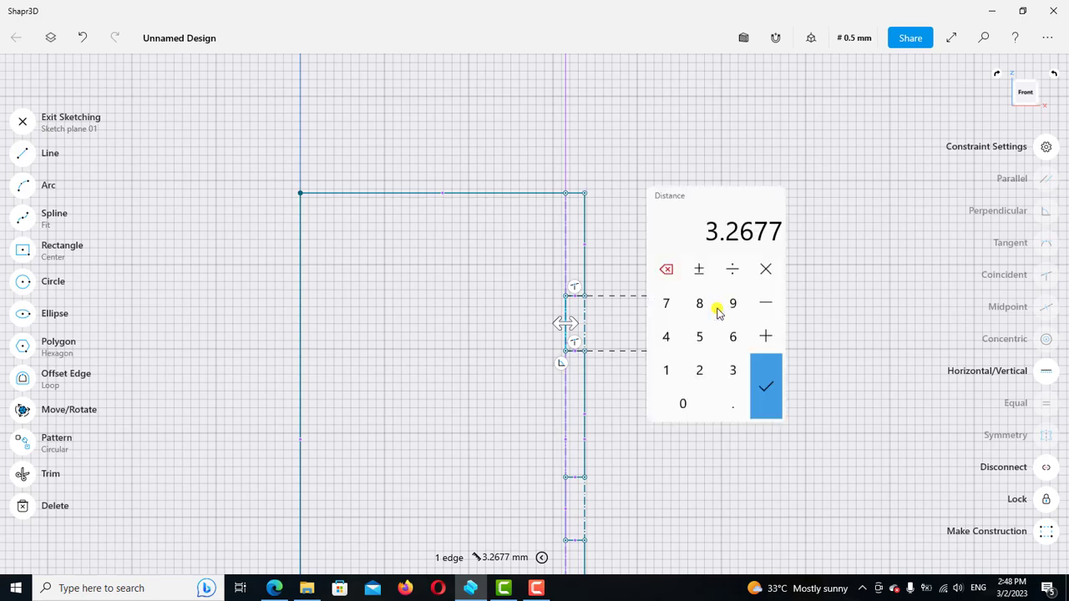
click(733, 370)
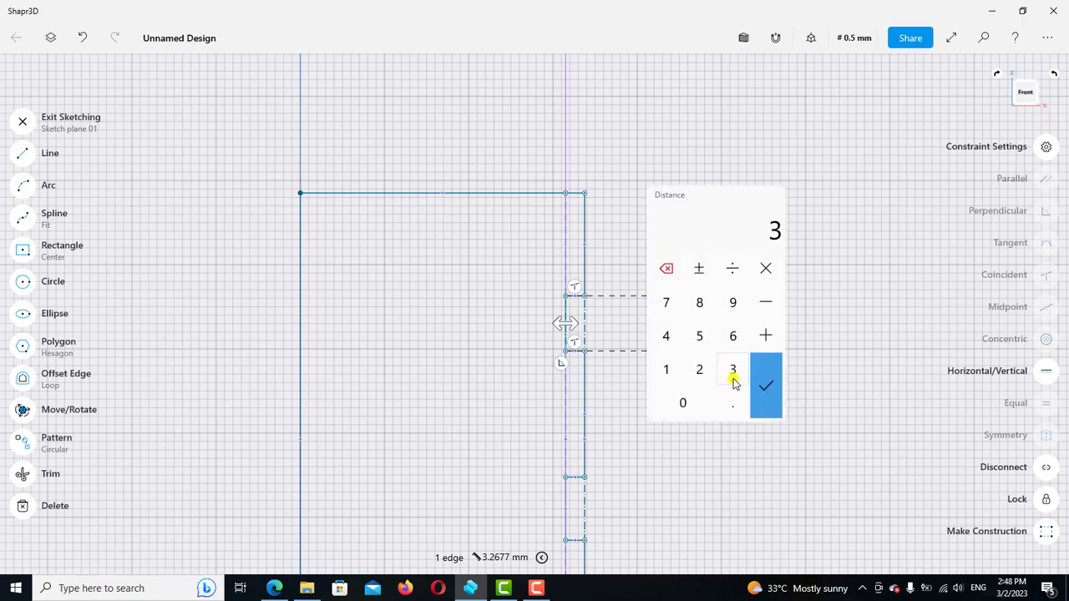
click(670, 305)
click(699, 336)
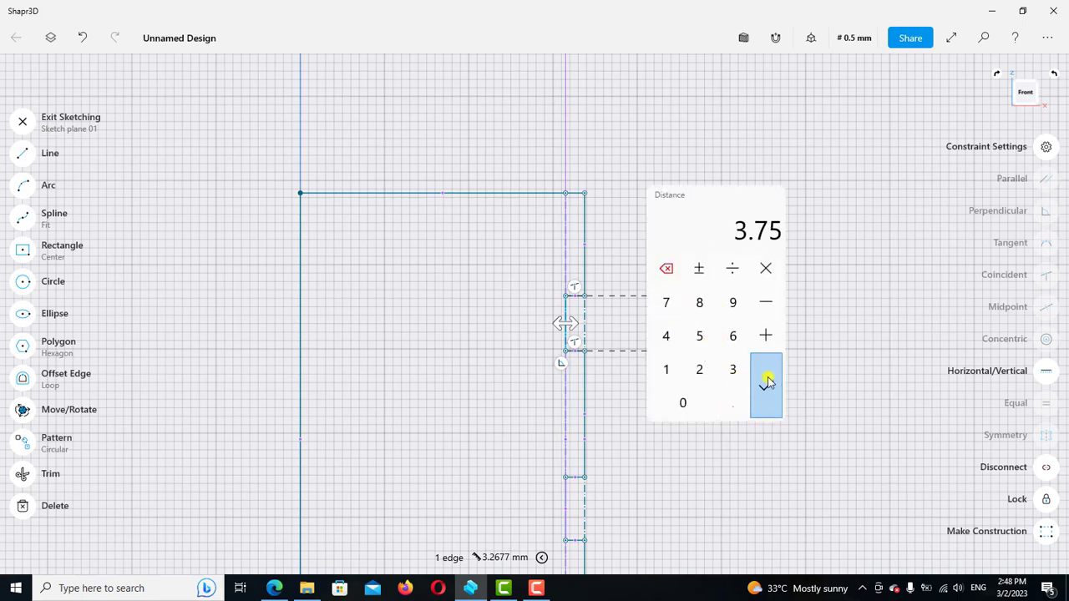
click(767, 382)
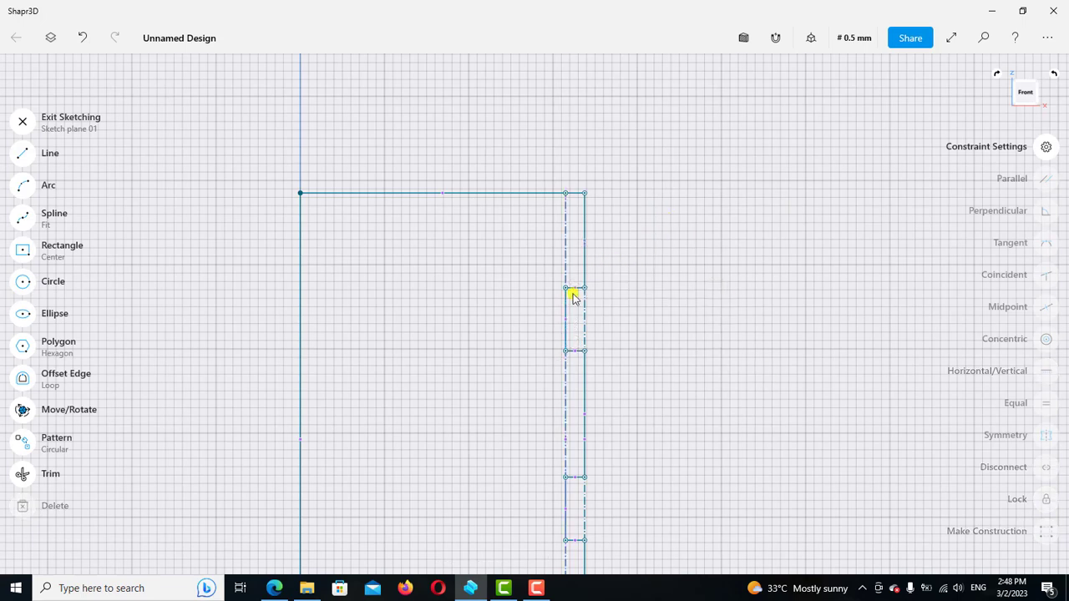
scroll(571, 292, up, 2)
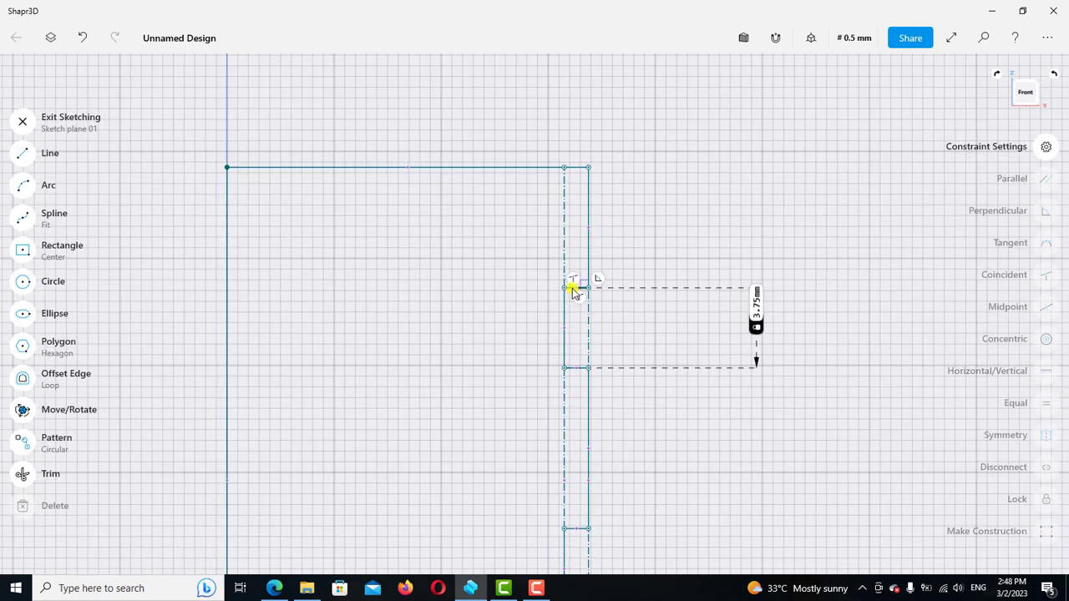
Constrain the short groove edge horizontal and the 5.63 mm edge vertical
click(573, 289)
click(1050, 373)
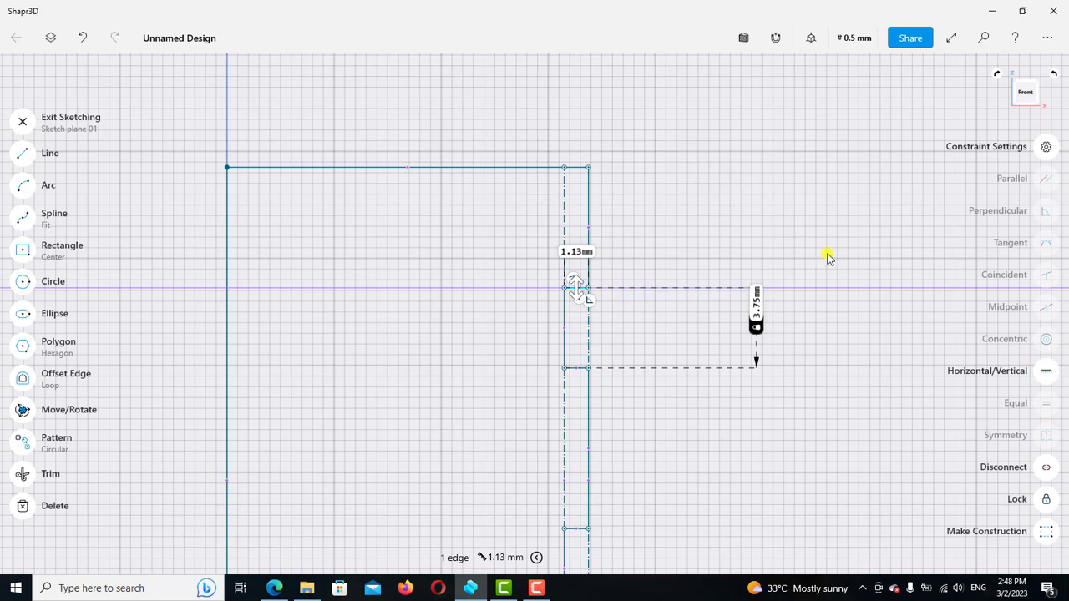
click(631, 248)
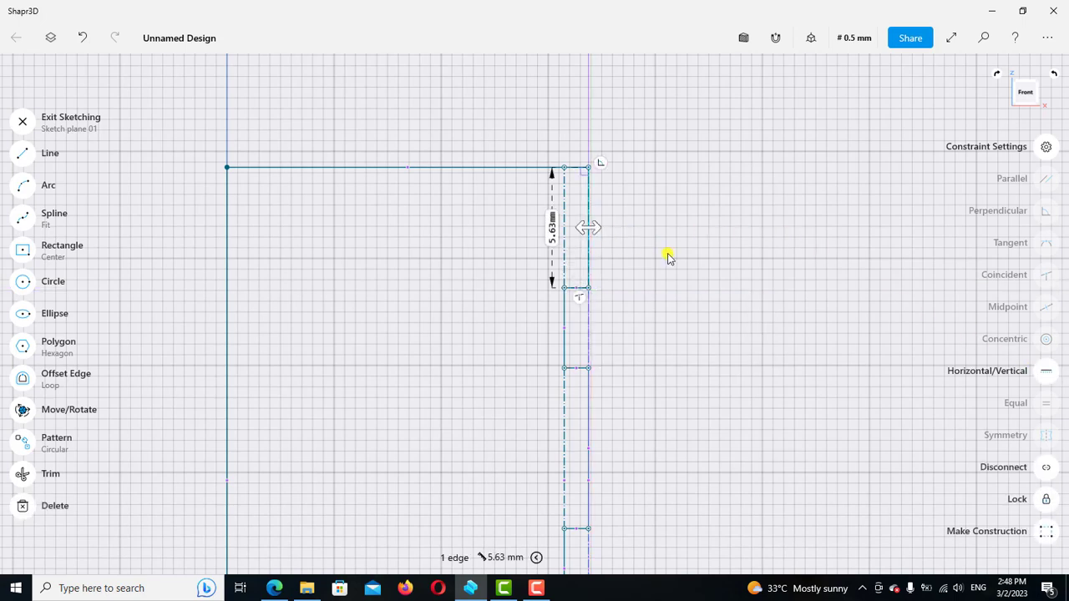
click(1029, 364)
Exit the sketch, leaving a filled profile face, and return to the default 3D view
scroll(738, 275, down, 2)
scroll(715, 191, down, 3)
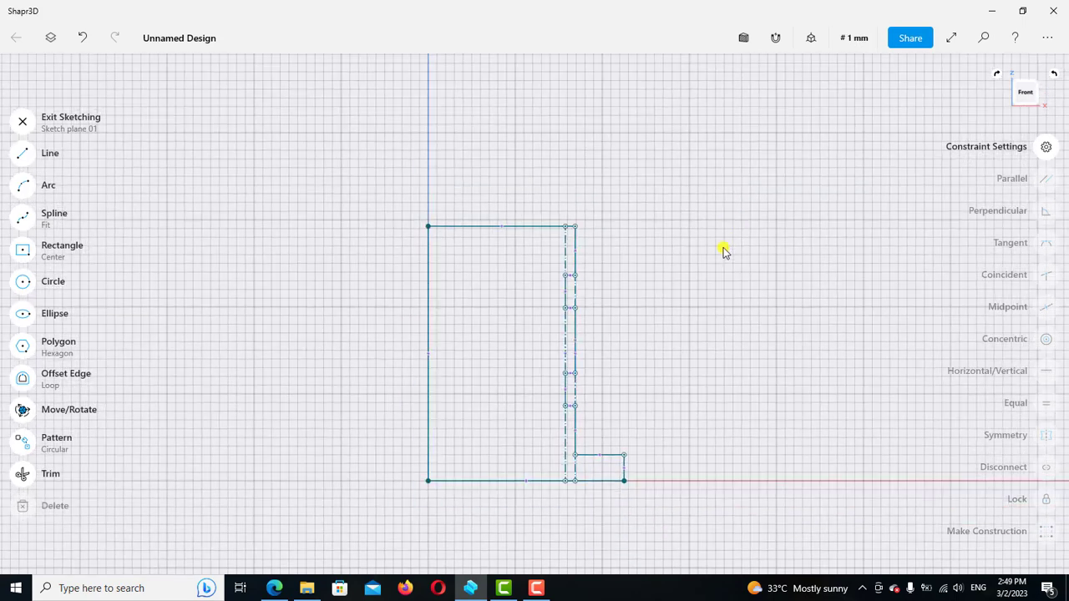
scroll(732, 217, down, 1)
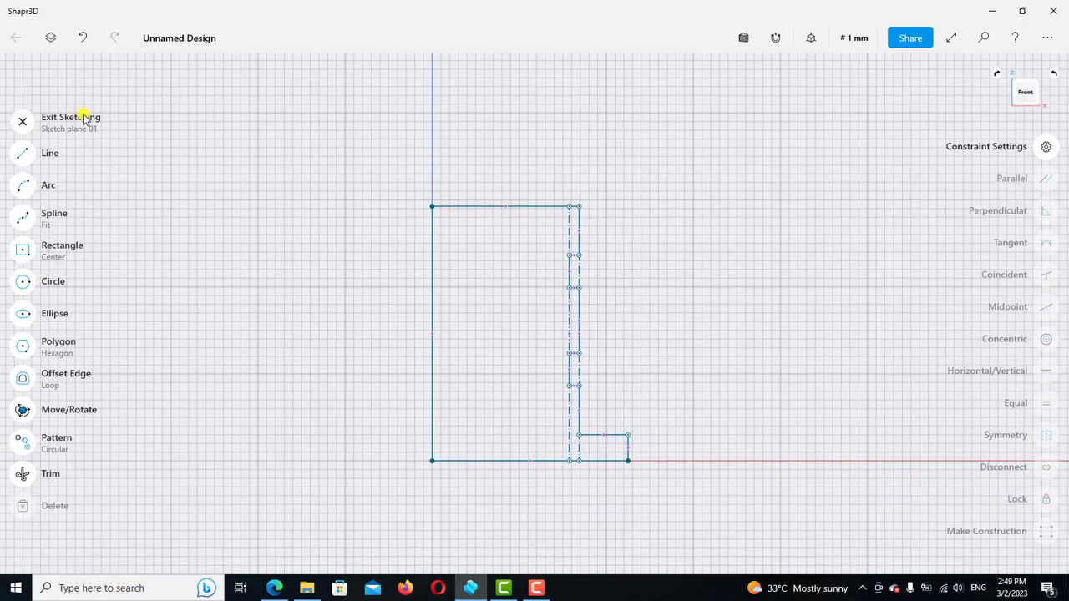
click(24, 122)
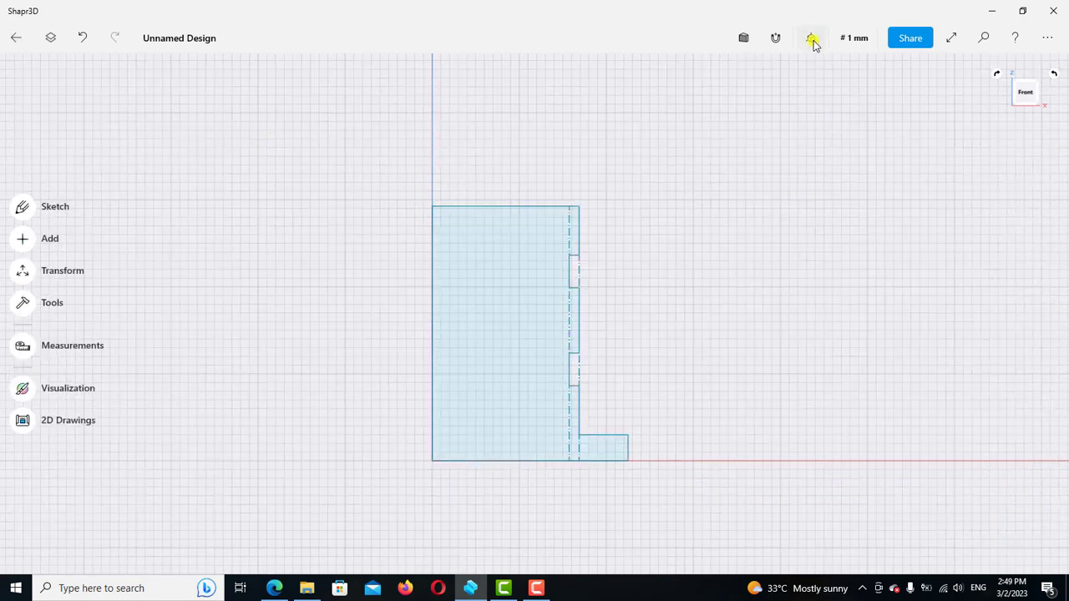
click(780, 117)
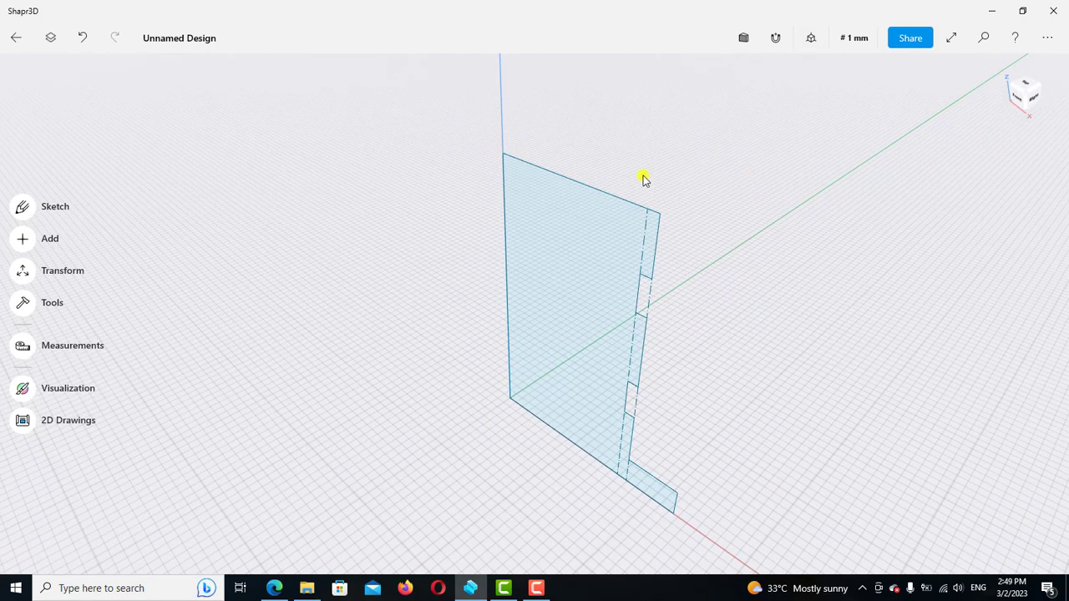
Revolve the profile face 360° about its inner vertical edge into a flanged, grooved body
click(25, 304)
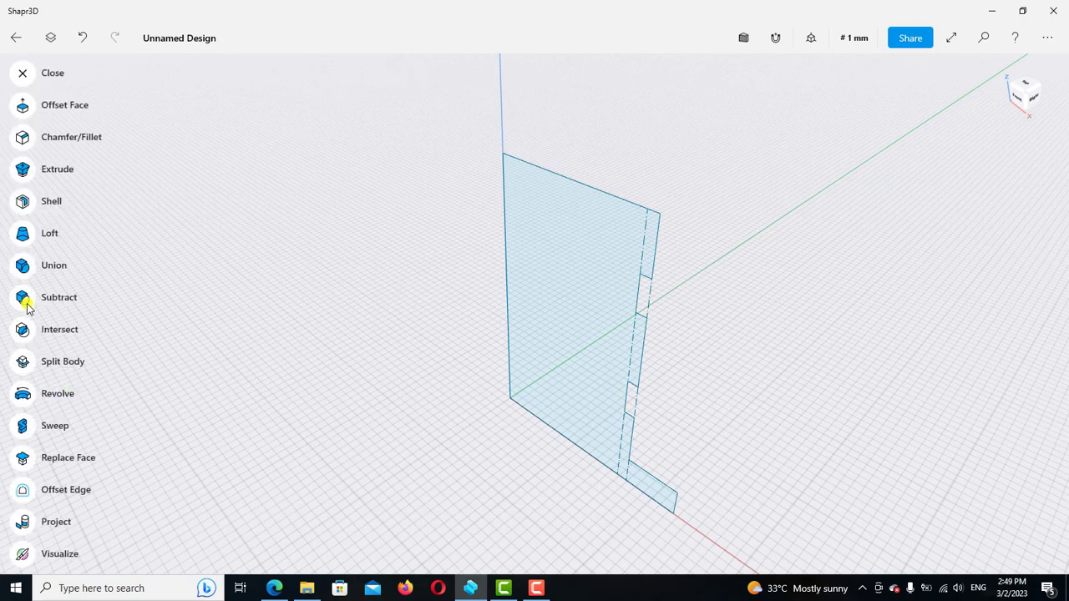
click(23, 394)
click(582, 292)
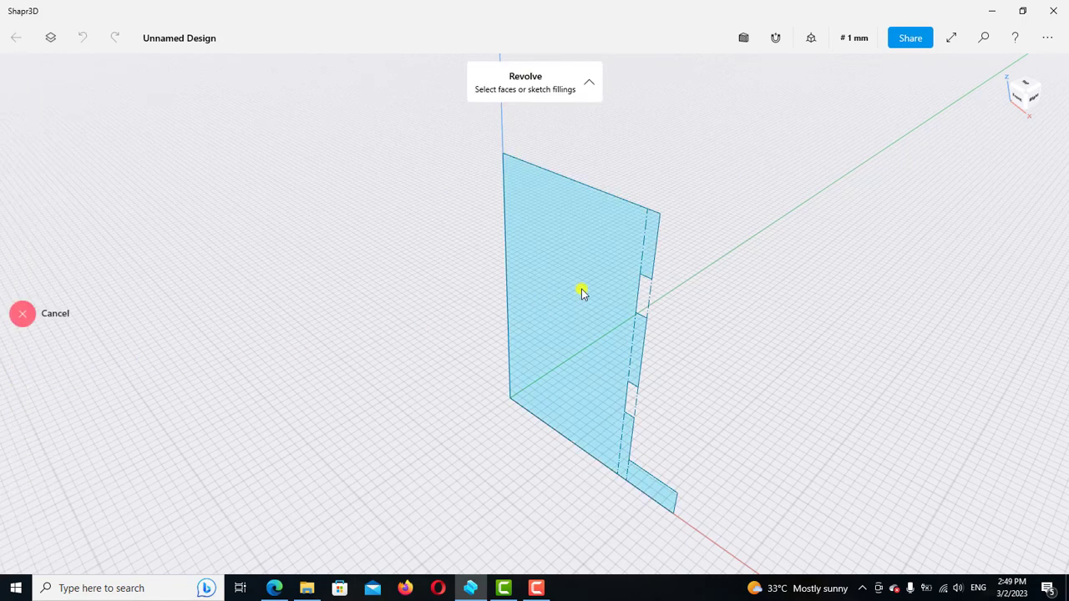
click(583, 293)
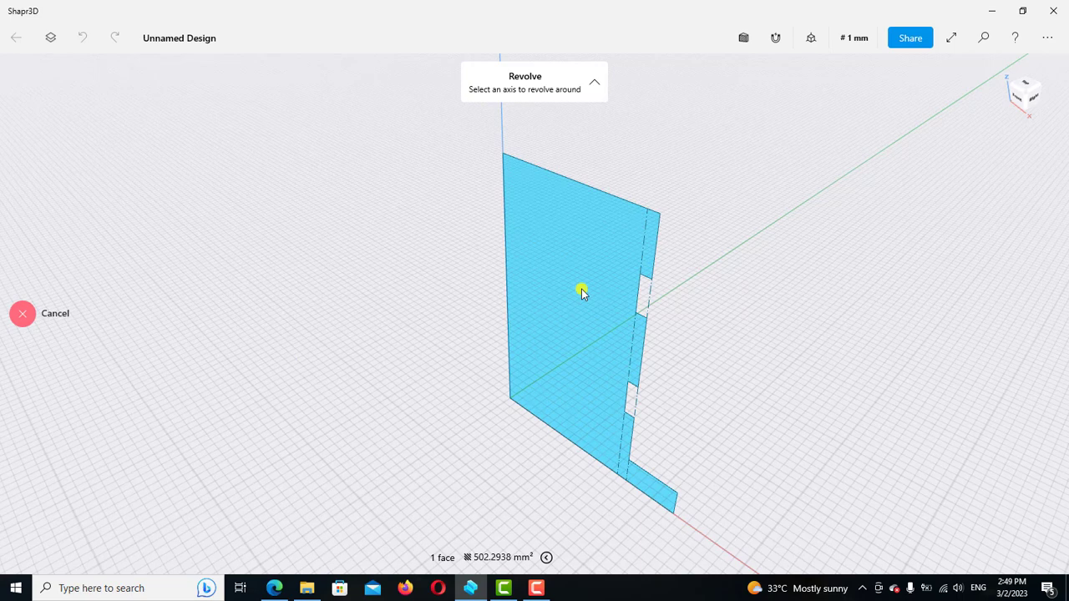
click(505, 263)
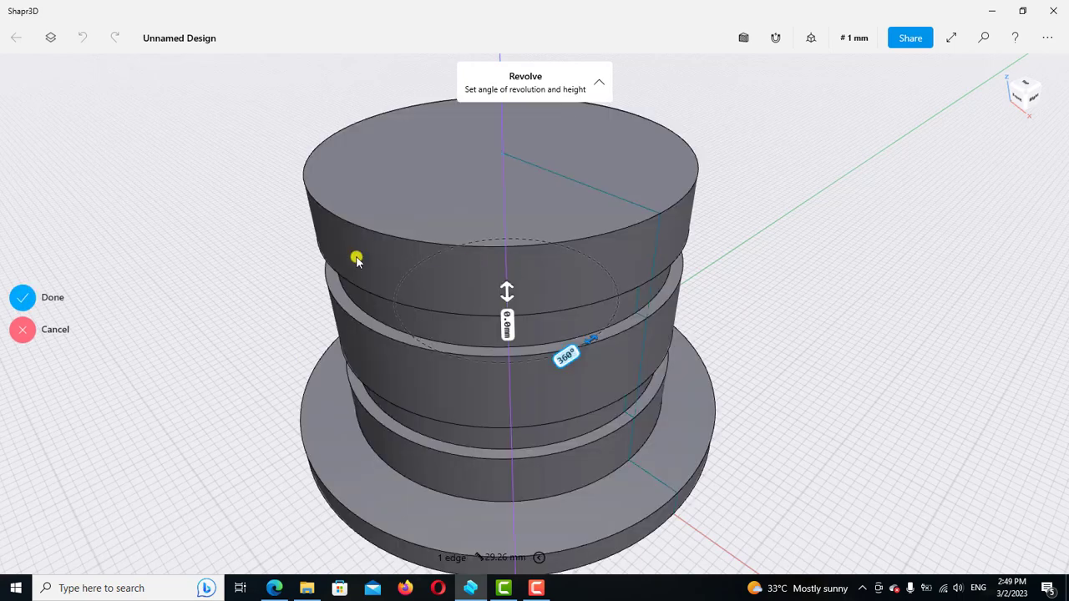
click(25, 299)
scroll(718, 418, down, 2)
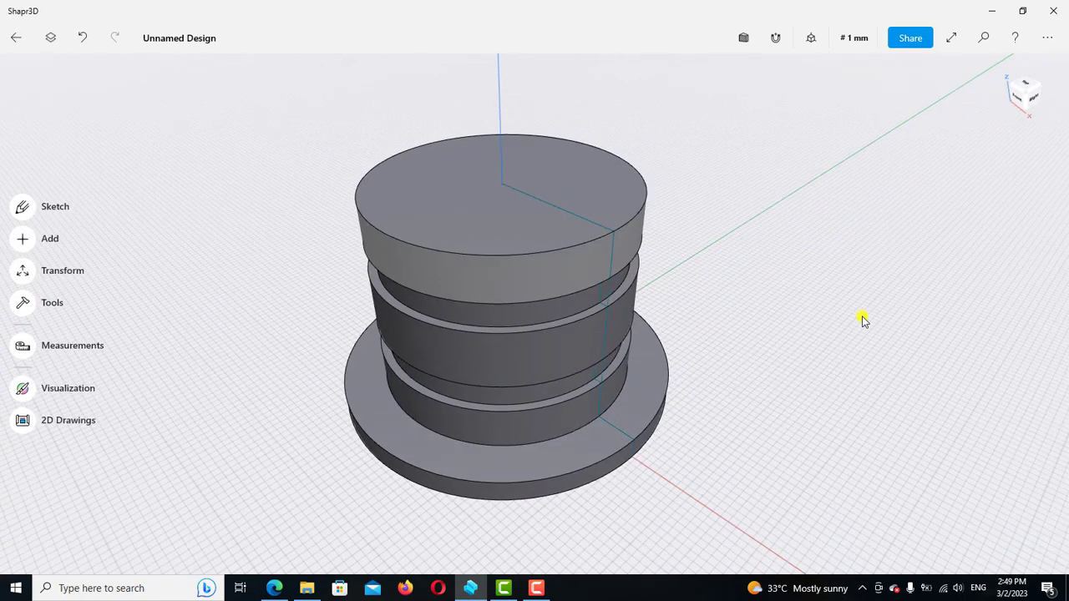
Start a sketch on the body's top face and check the reference drawing's dimensions
mouse_move(863, 269)
right_down()
mouse_move(866, 231)
mouse_move(876, 288)
mouse_move(866, 323)
mouse_move(855, 325)
mouse_move(887, 324)
right_up()
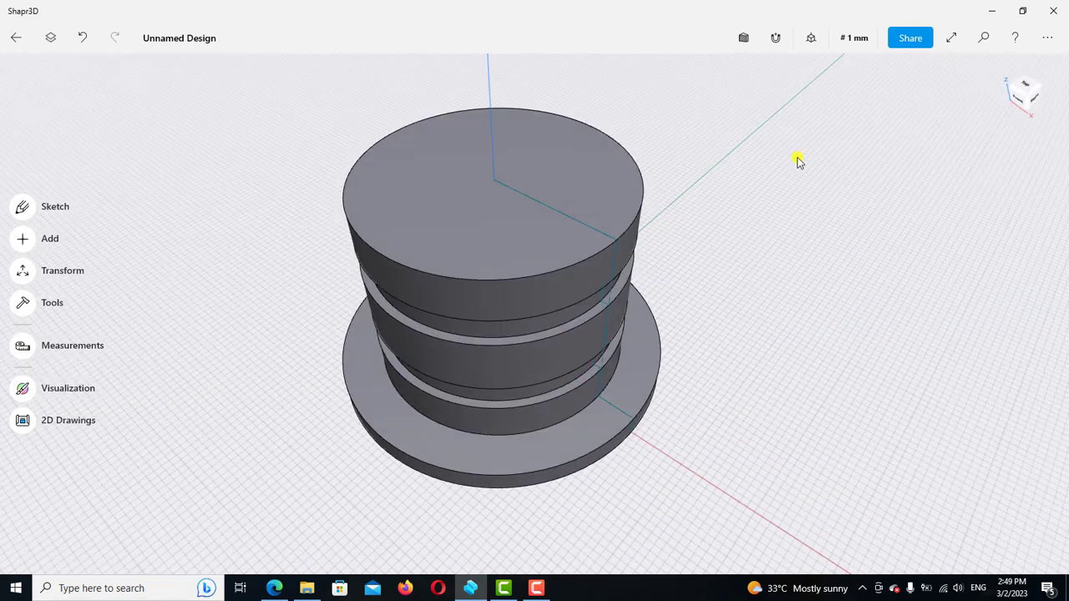
double_click(447, 221)
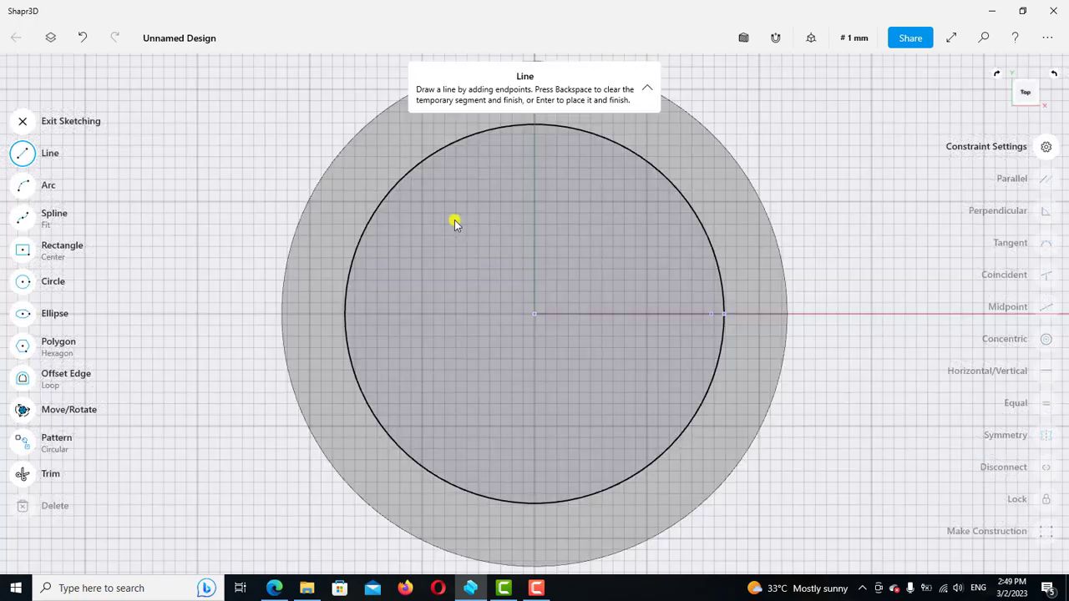
scroll(454, 222, down, 3)
click(274, 588)
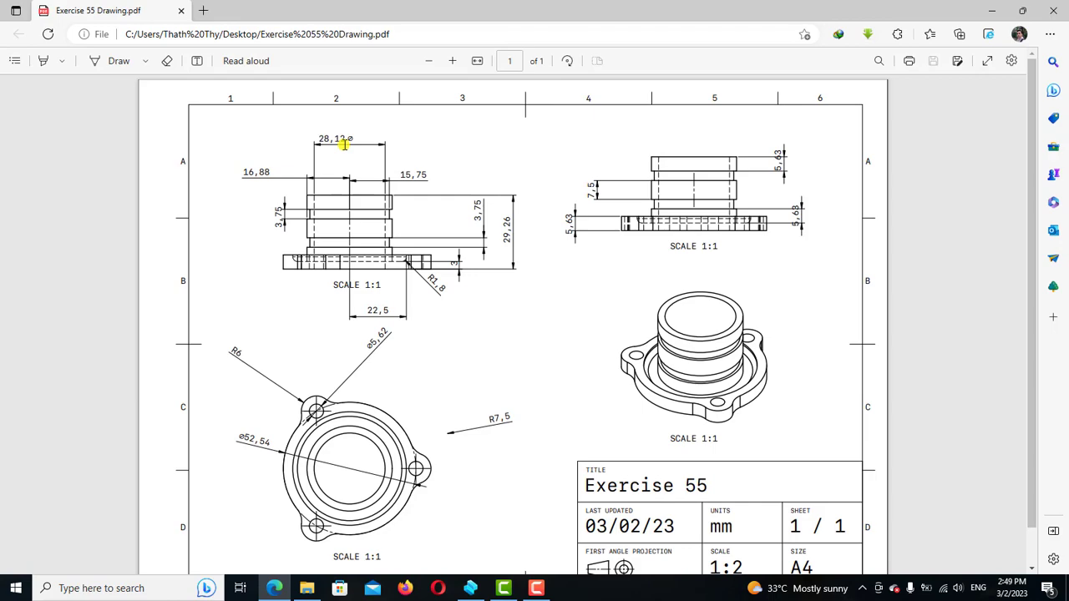
click(471, 588)
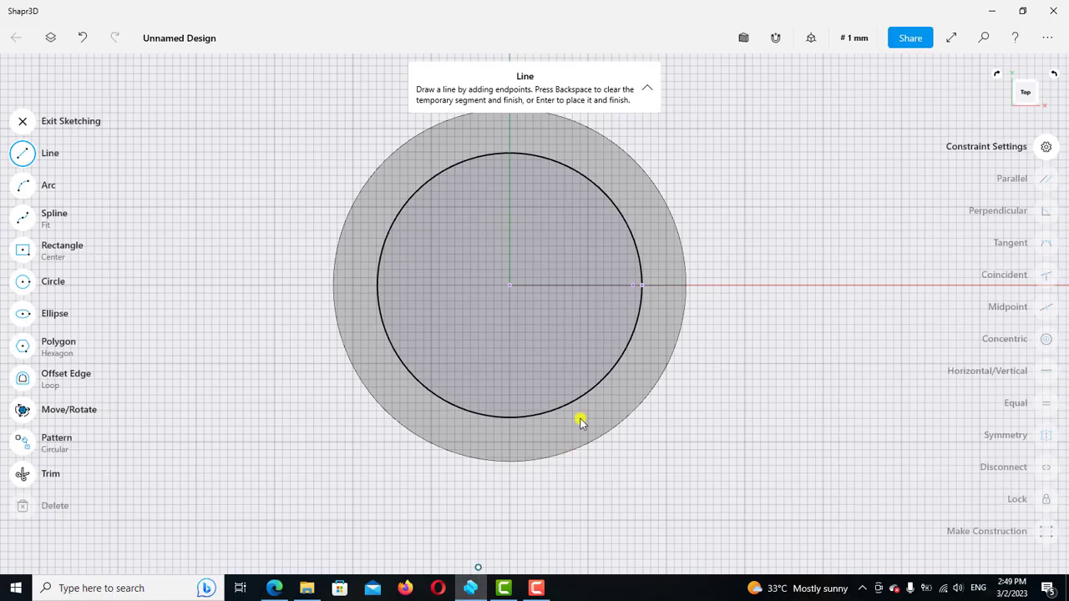
Draw a 28.12 mm diameter circle centred on the top face and exit the sketch
click(22, 281)
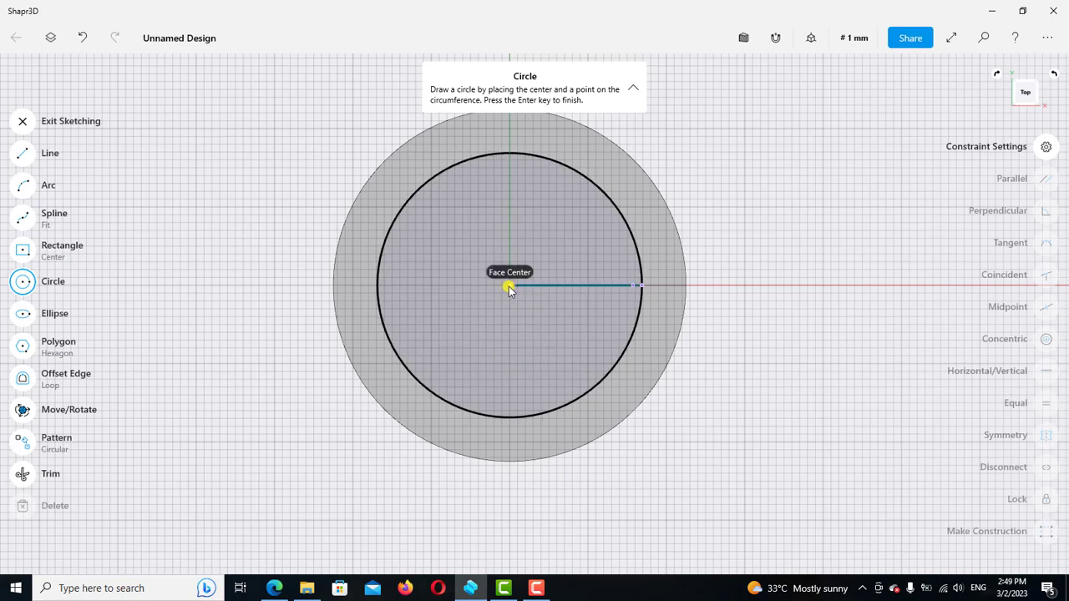
click(508, 288)
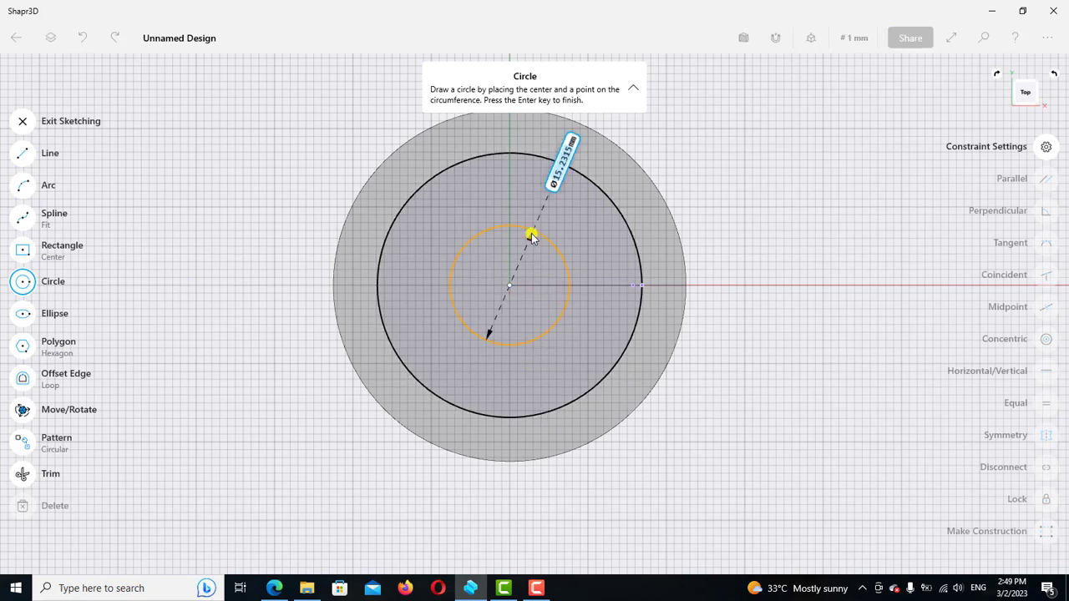
text(28)
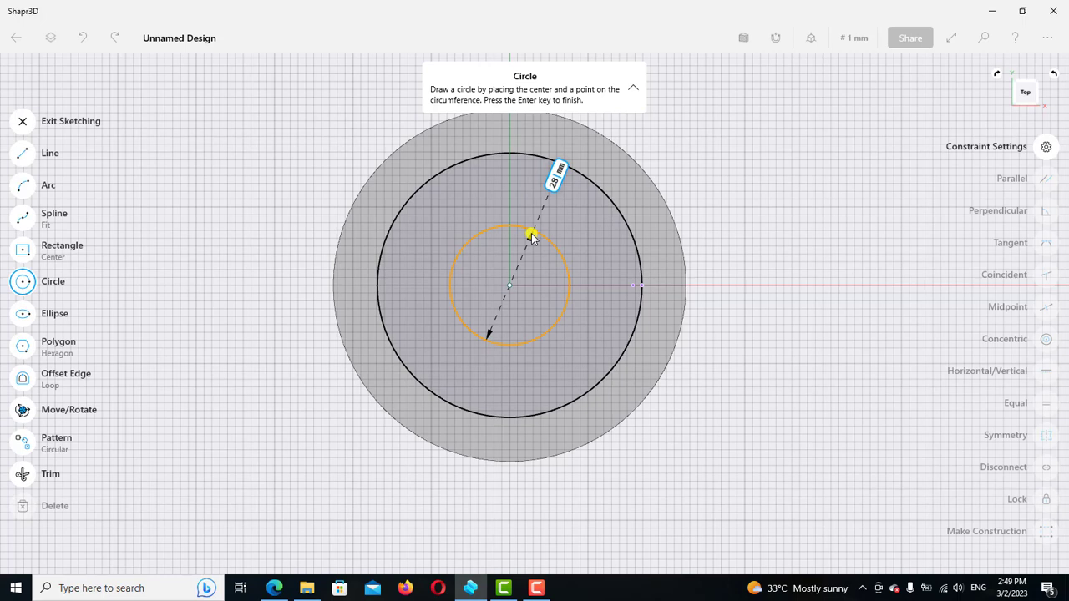
text(.12)
key(Return)
key(Return)
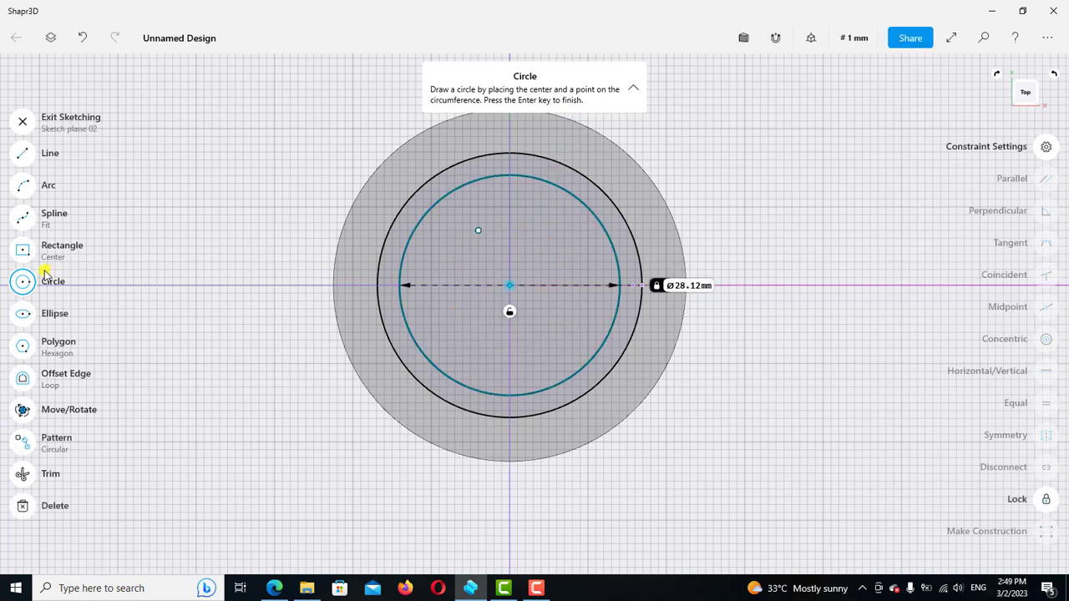
key(Escape)
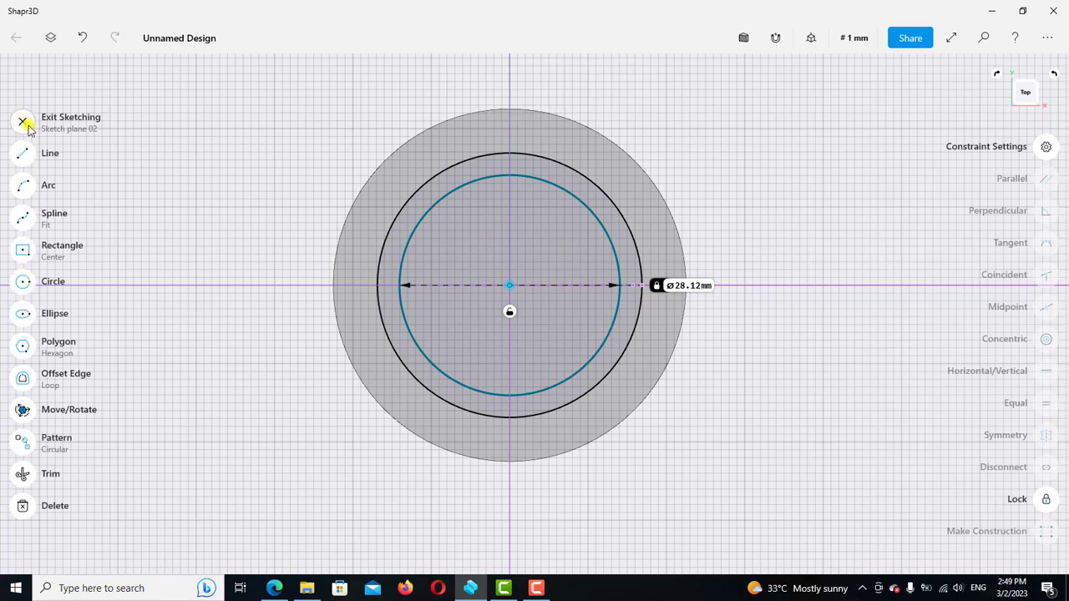
click(23, 122)
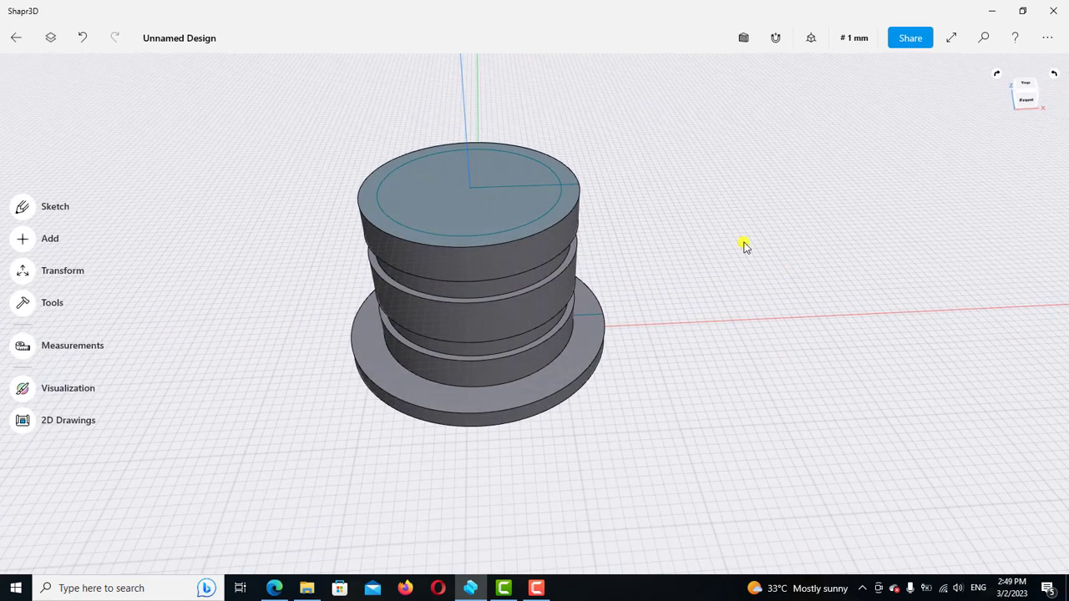
Extrude the 28.12 mm circle downward through the body to cut a through-hole
click(416, 197)
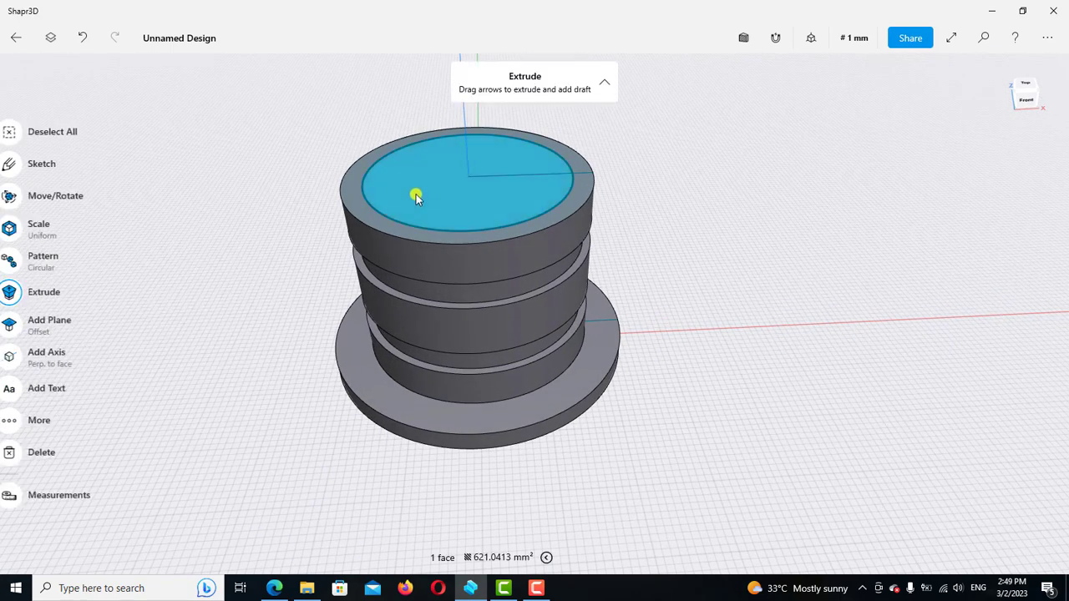
drag(416, 197, 452, 467)
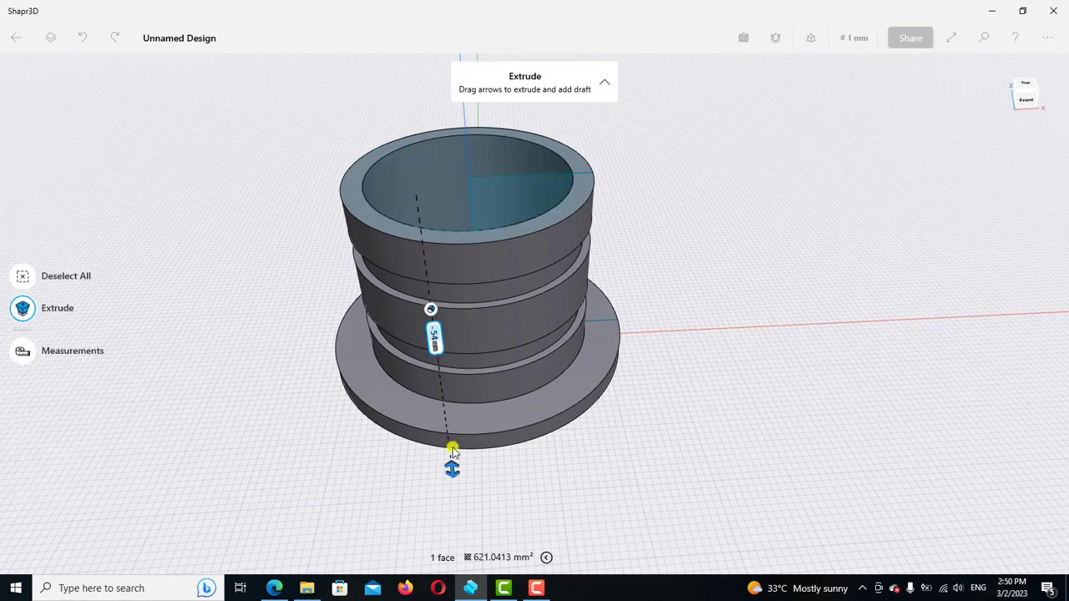
click(767, 198)
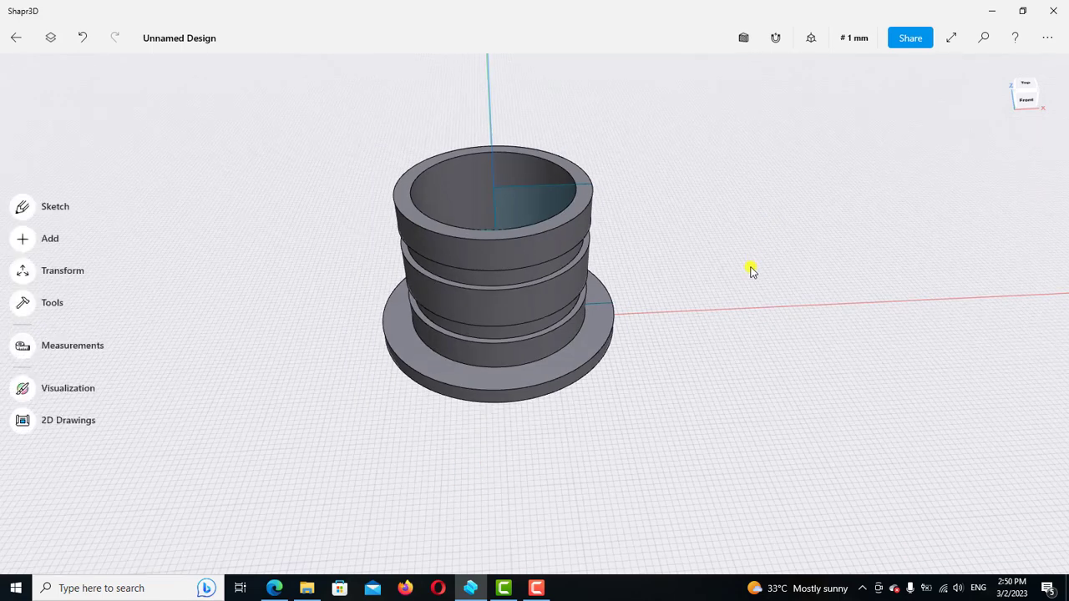
mouse_move(752, 269)
right_down()
mouse_move(785, 170)
mouse_move(754, 334)
mouse_move(750, 222)
right_up()
Start a sketch on the flange's underside and check the reference drawing's dimensions
mouse_move(738, 409)
right_down()
mouse_move(711, 396)
mouse_move(690, 305)
mouse_move(687, 367)
mouse_move(593, 267)
right_up()
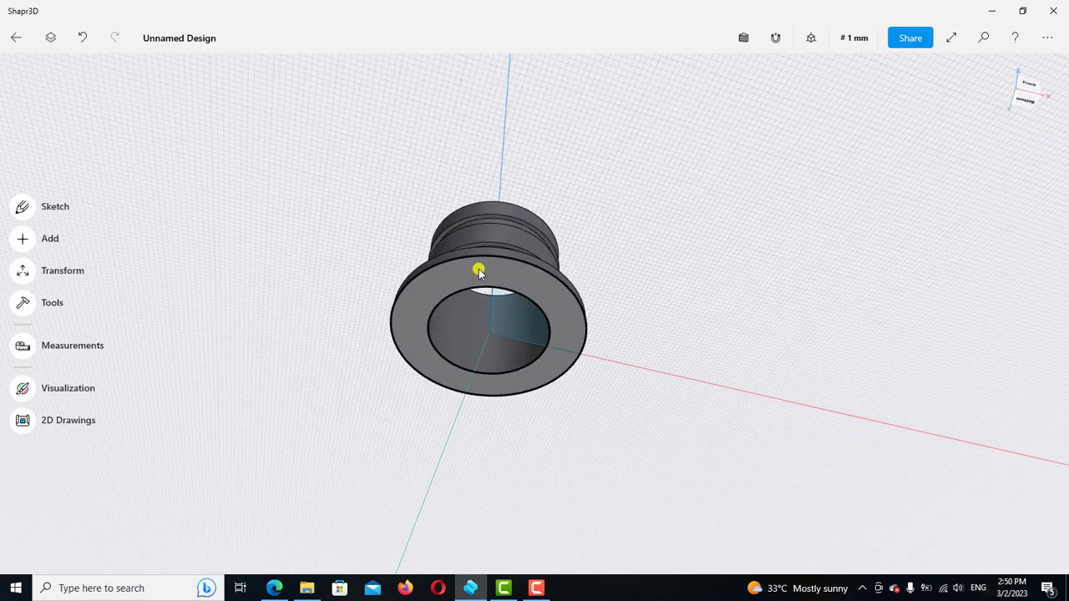
key(l)
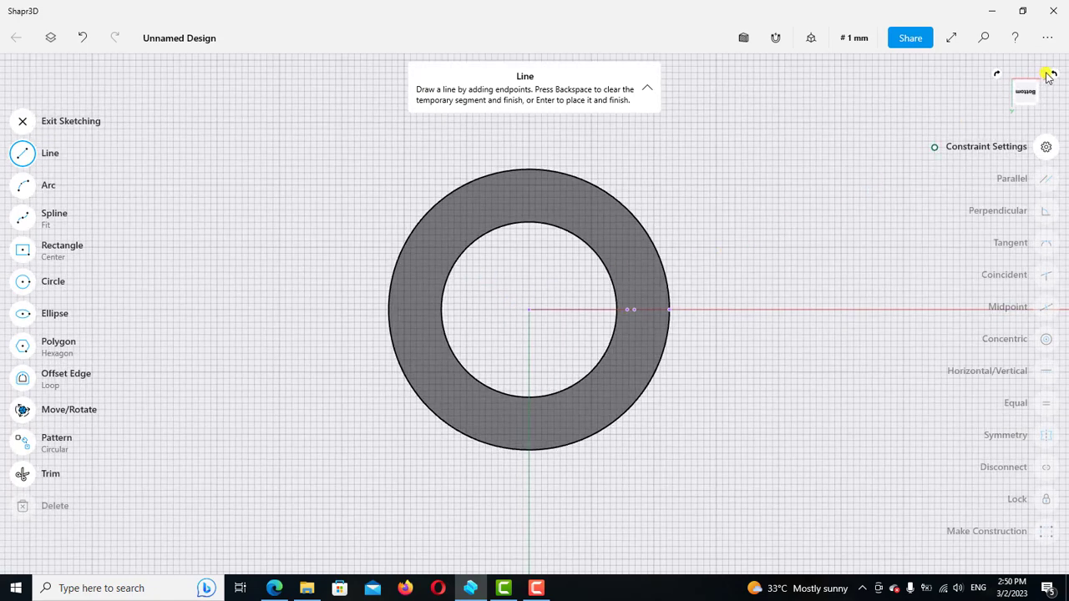
click(1057, 75)
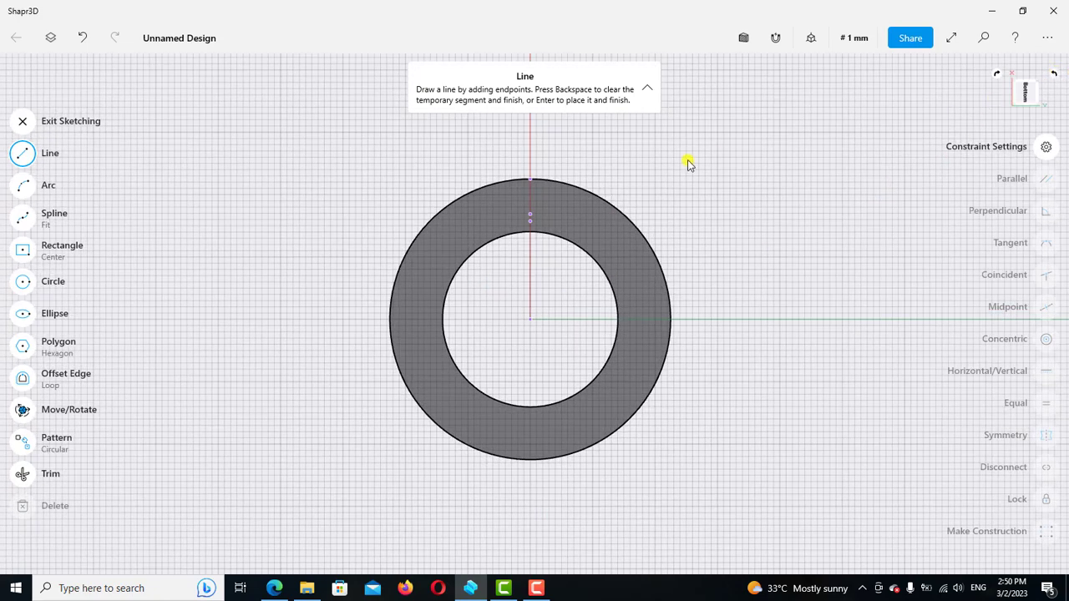
scroll(622, 175, up, 2)
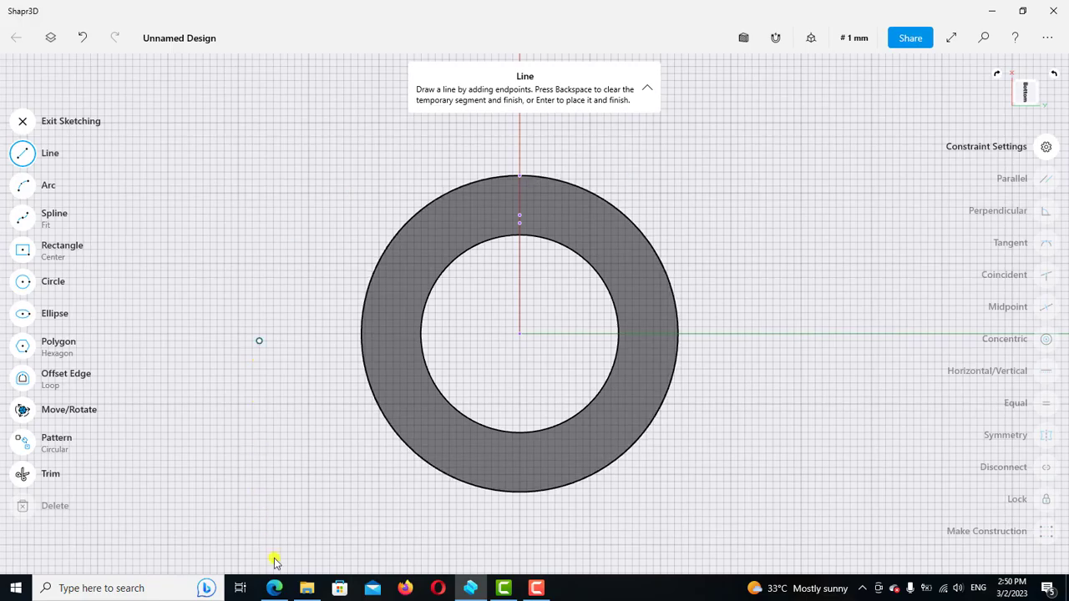
click(274, 588)
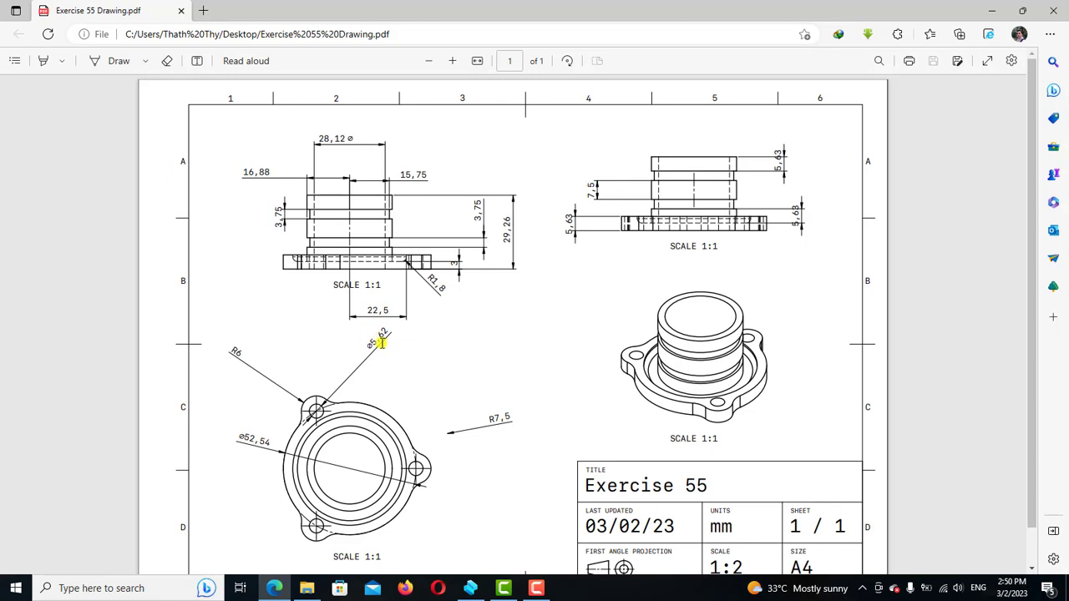
click(470, 588)
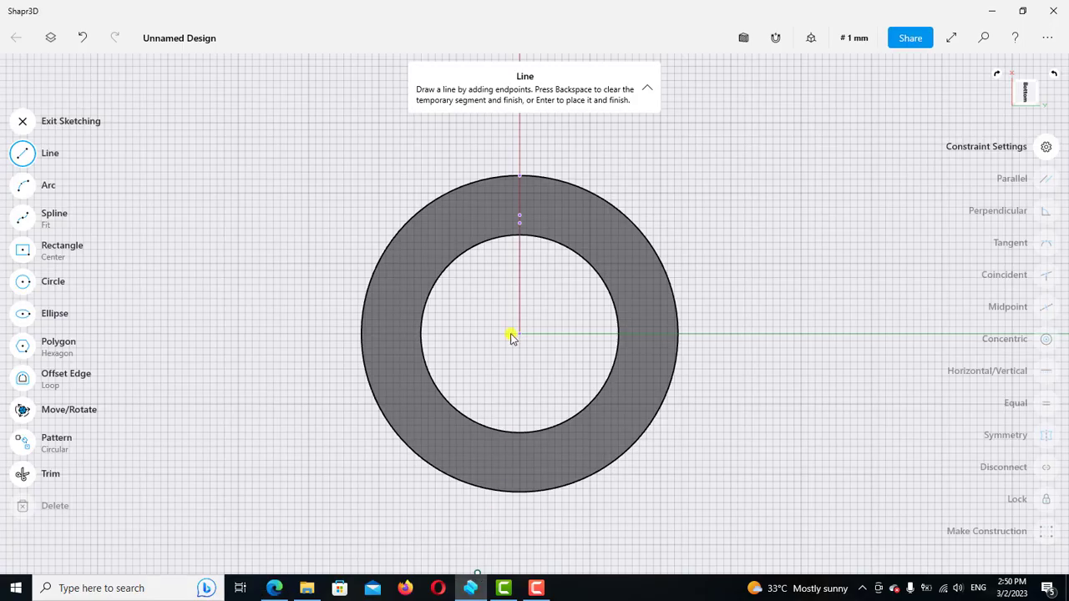
Draw a circle centred on the origin and resize it from 65.6049 mm to 52.54 mm diameter
click(23, 281)
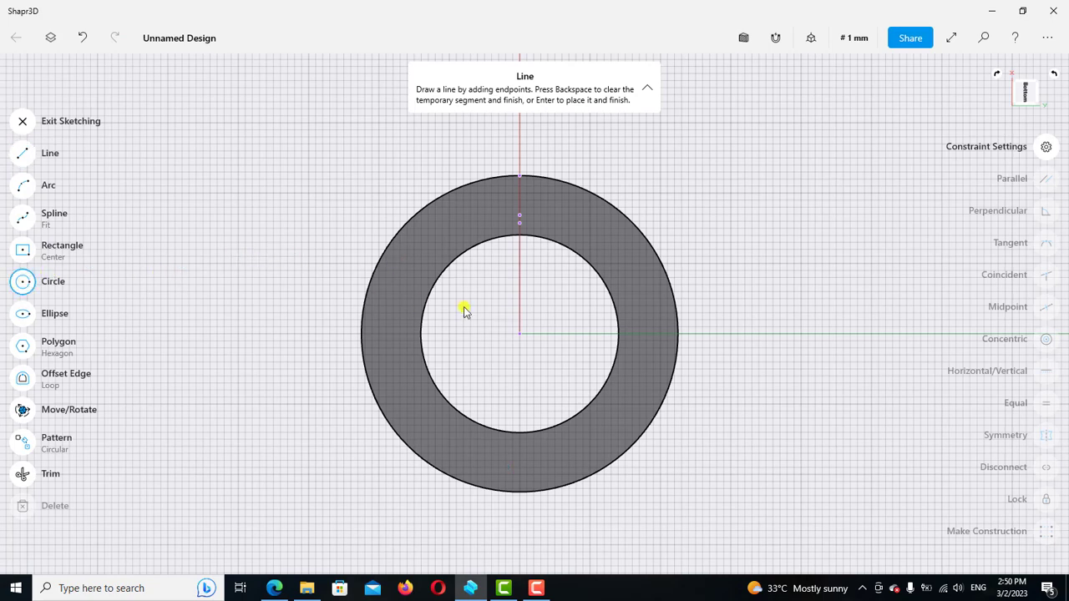
click(519, 334)
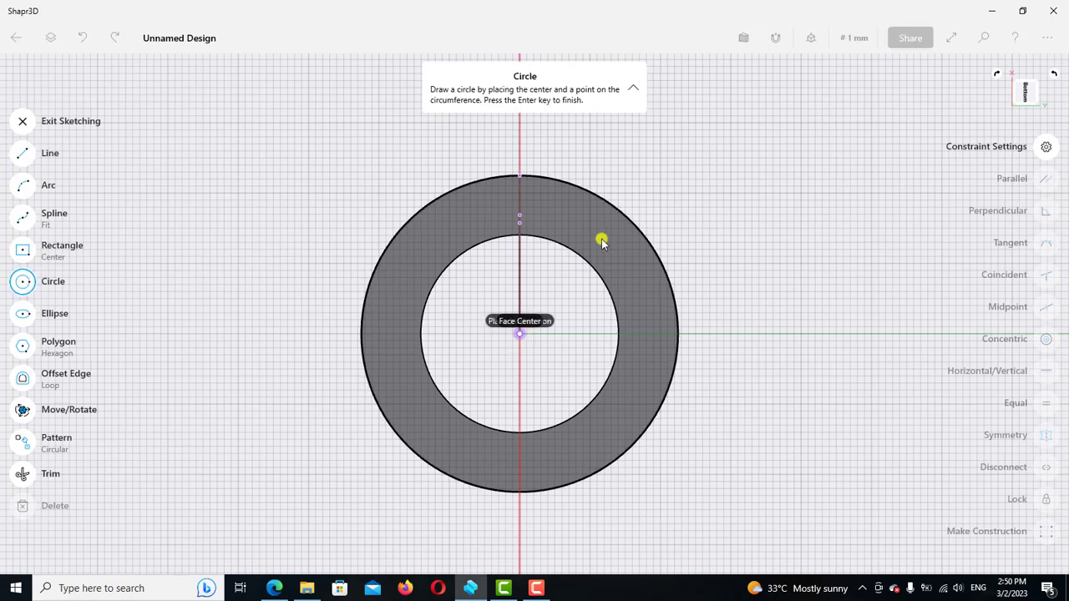
click(699, 197)
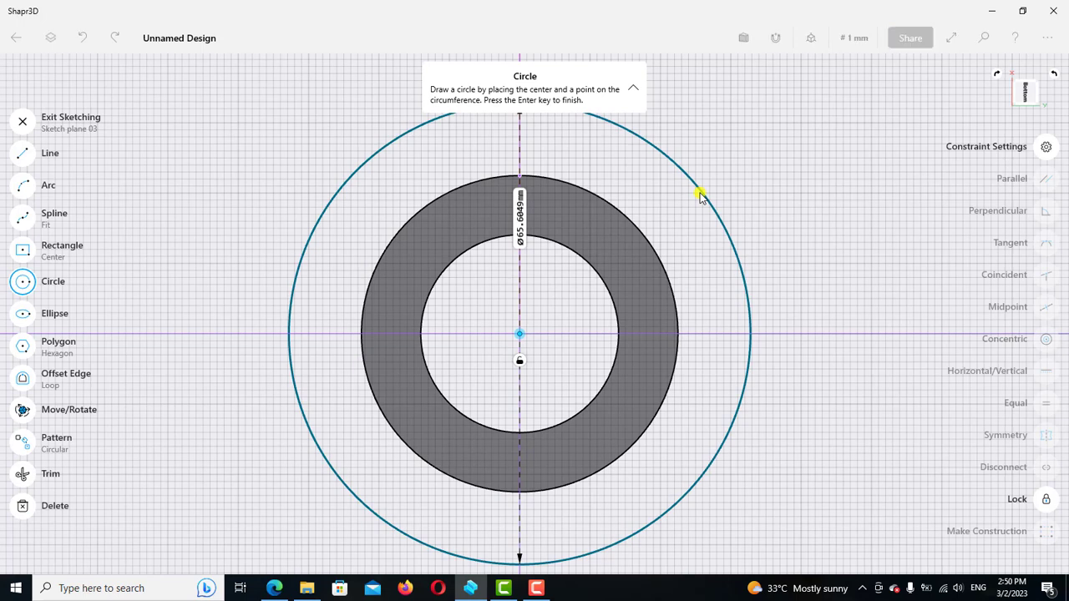
click(125, 264)
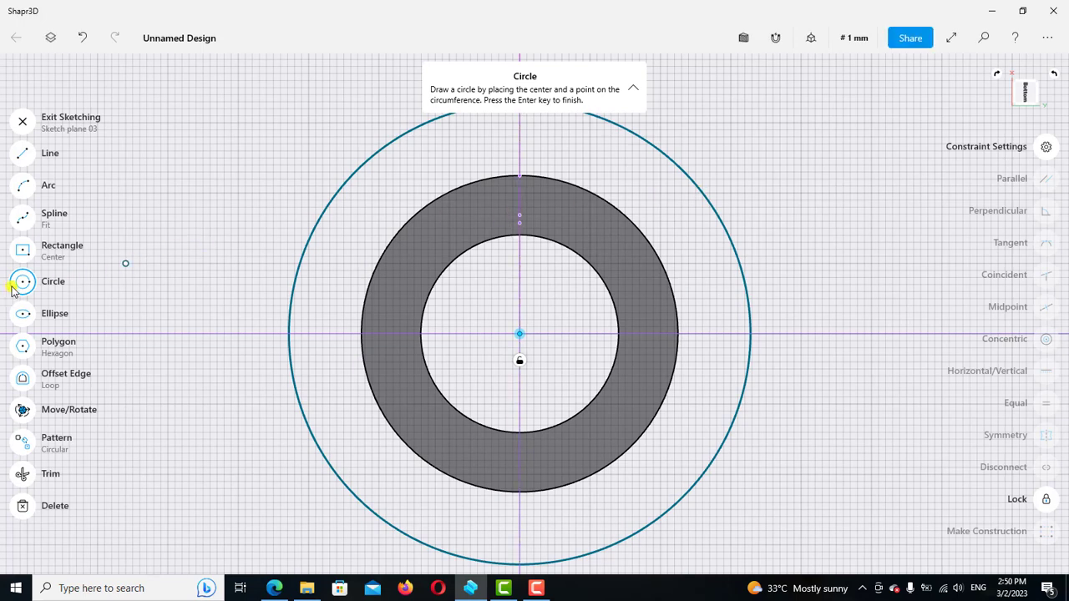
click(723, 262)
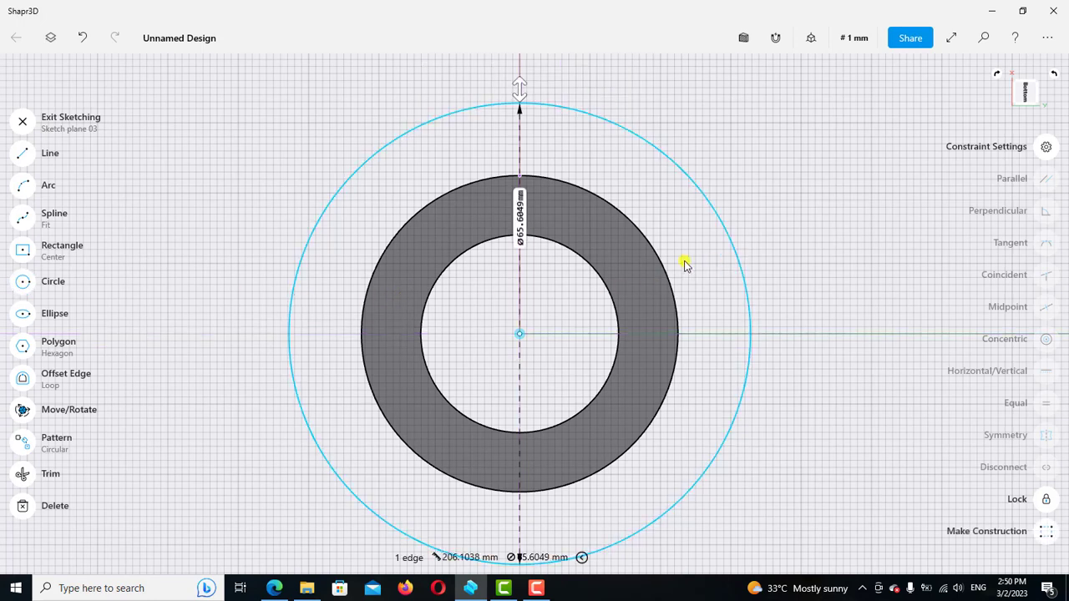
click(519, 219)
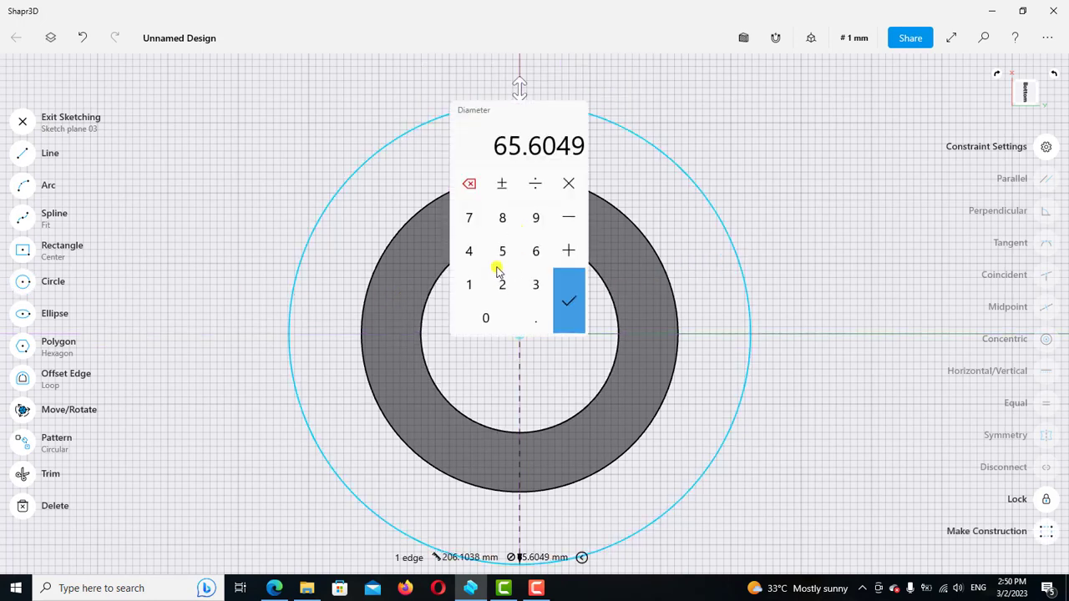
click(502, 252)
click(505, 284)
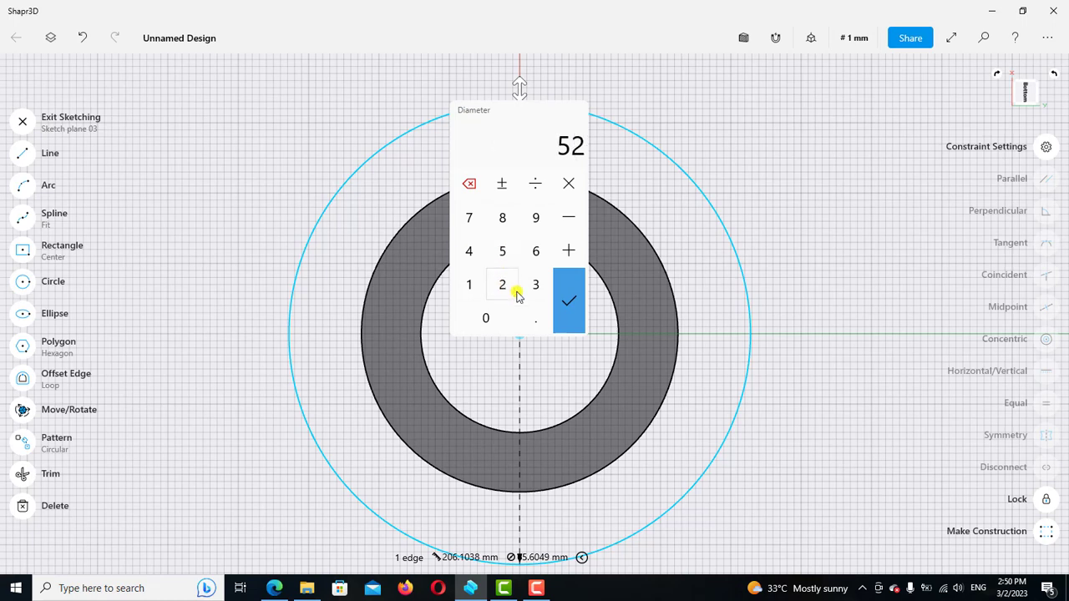
click(536, 318)
click(504, 254)
click(471, 252)
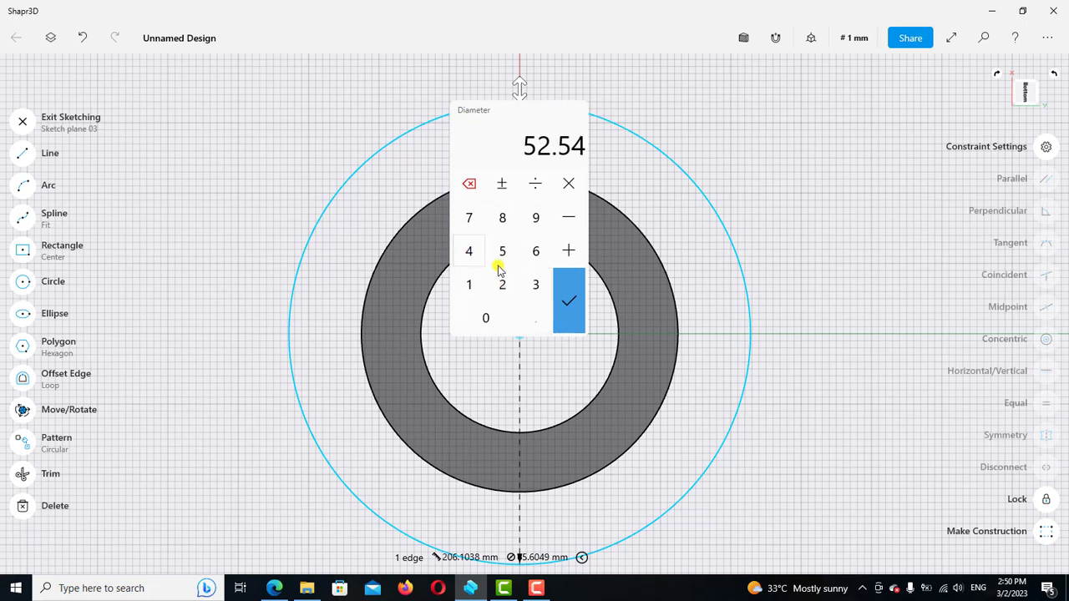
click(568, 303)
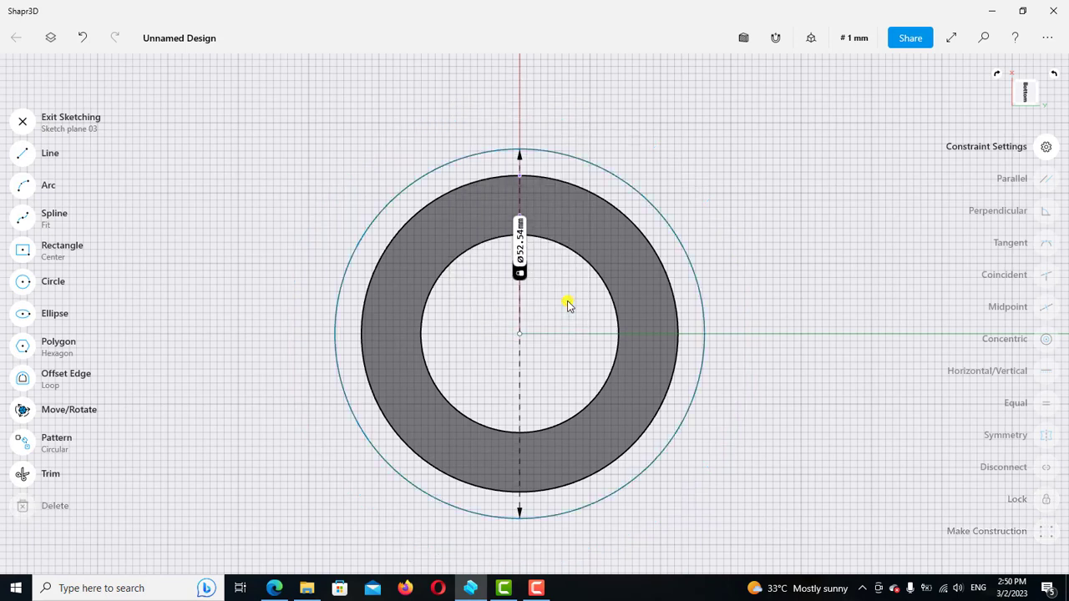
Draw a 5.62 mm circle centred on the top point of the 52.54 mm circle
scroll(567, 305, down, 1)
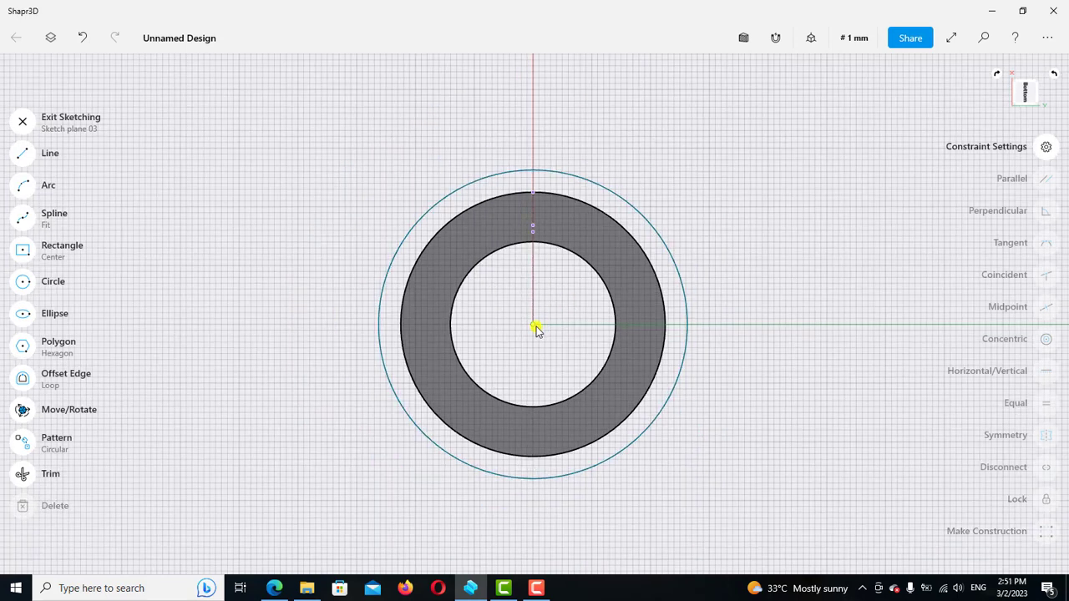
click(535, 326)
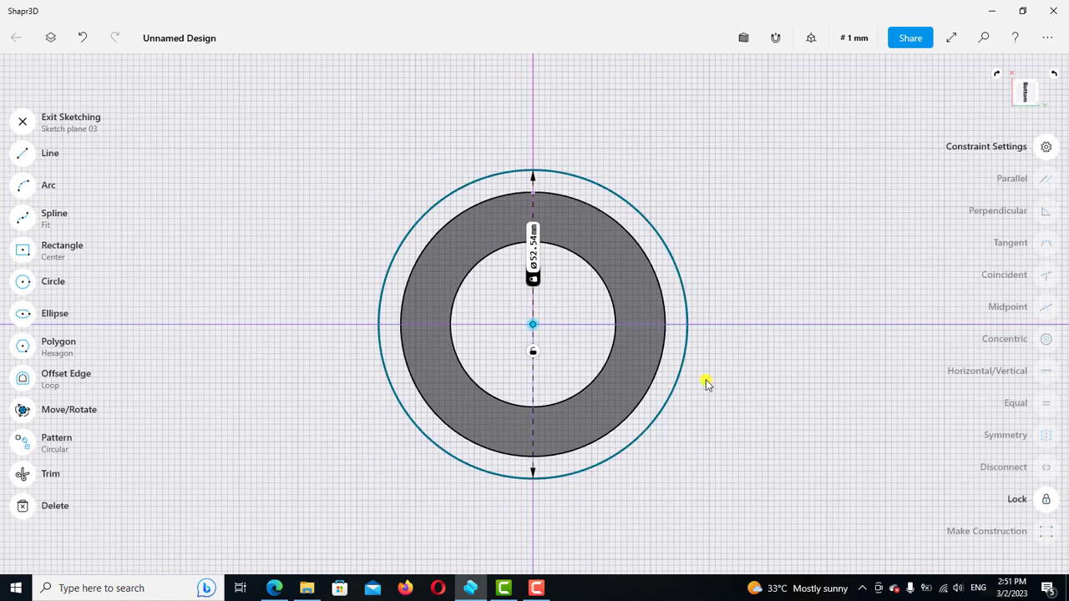
click(538, 354)
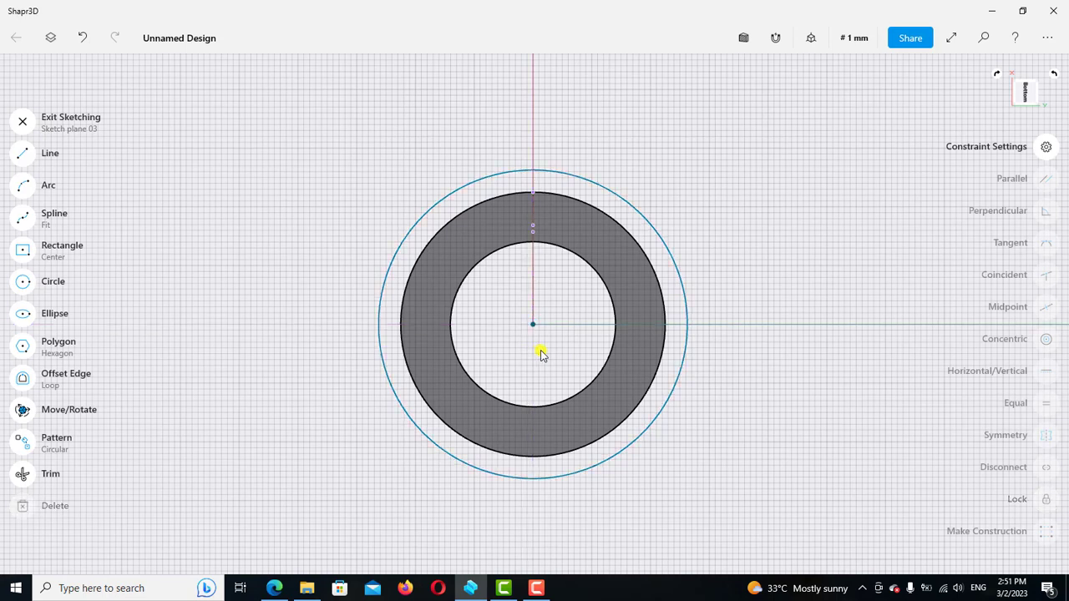
scroll(314, 264, up, 1)
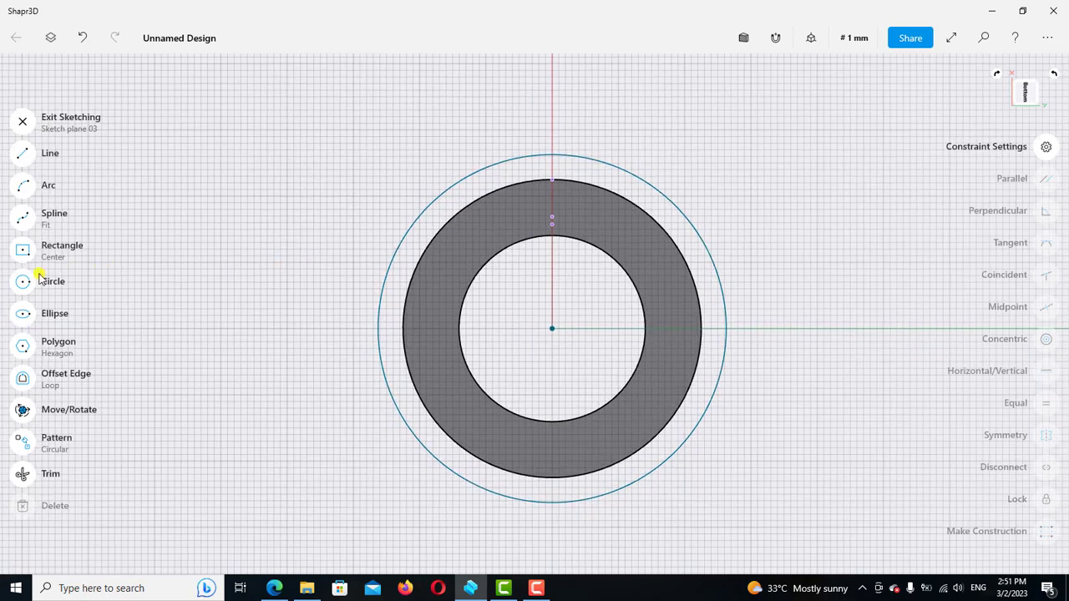
click(23, 283)
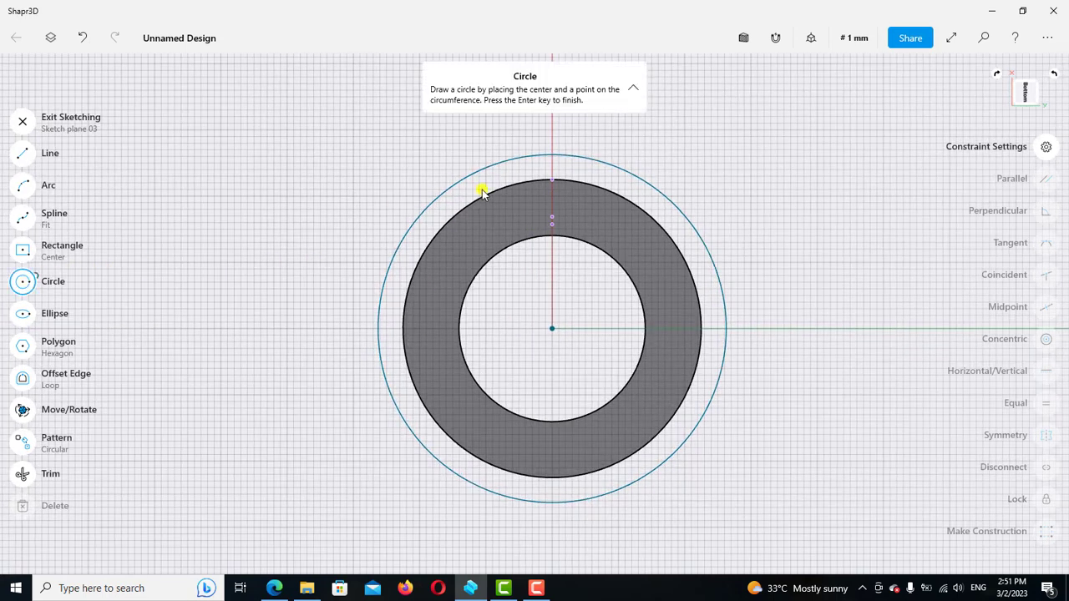
click(553, 157)
click(552, 156)
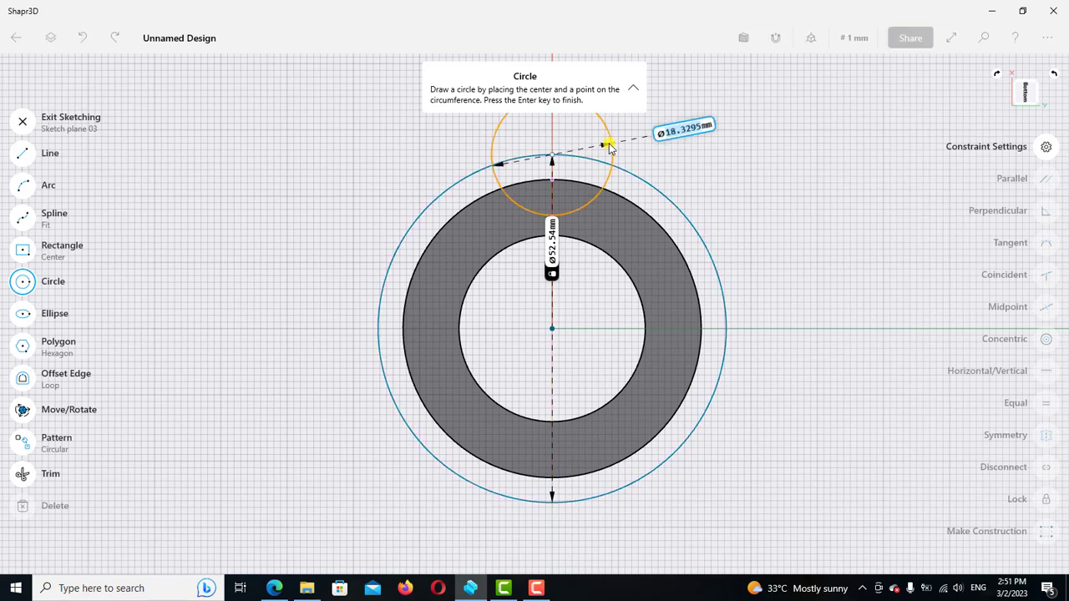
text(5)
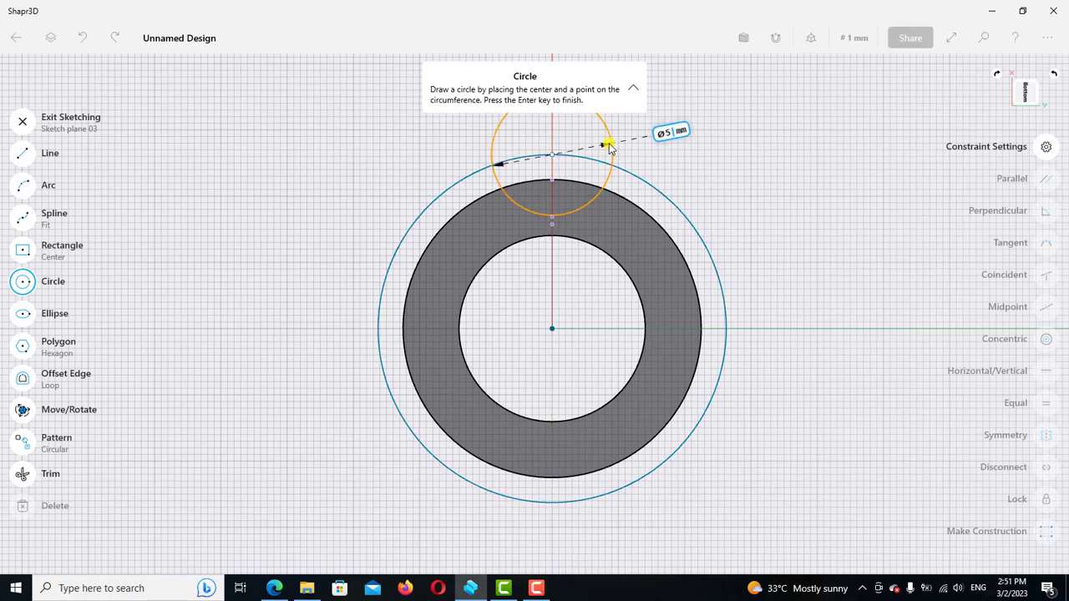
text(.6)
text(2)
key(Return)
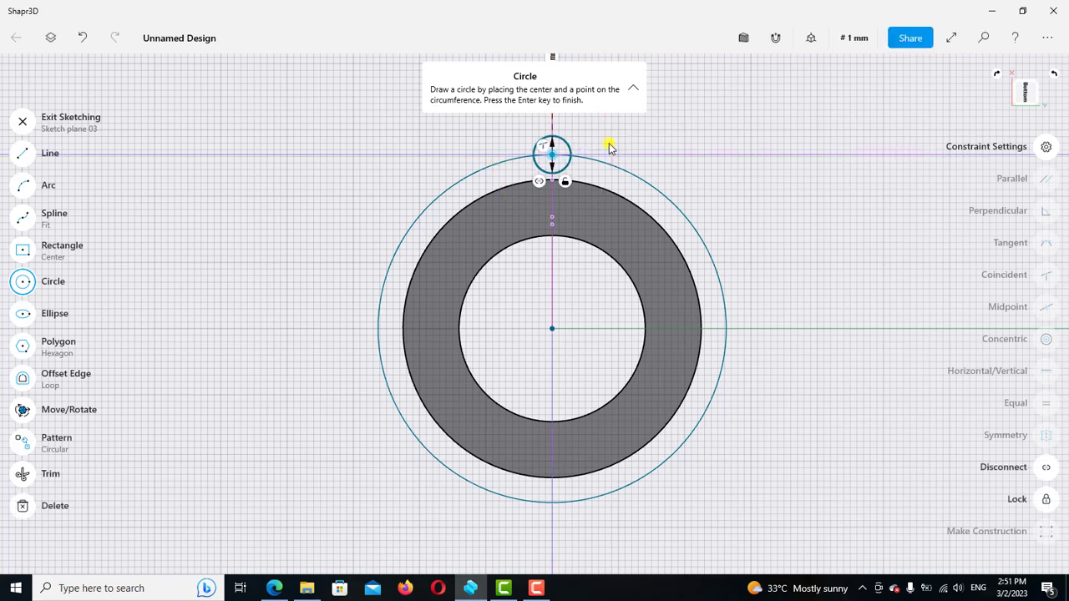
Add a concentric 12 mm circle on the same centre
click(552, 154)
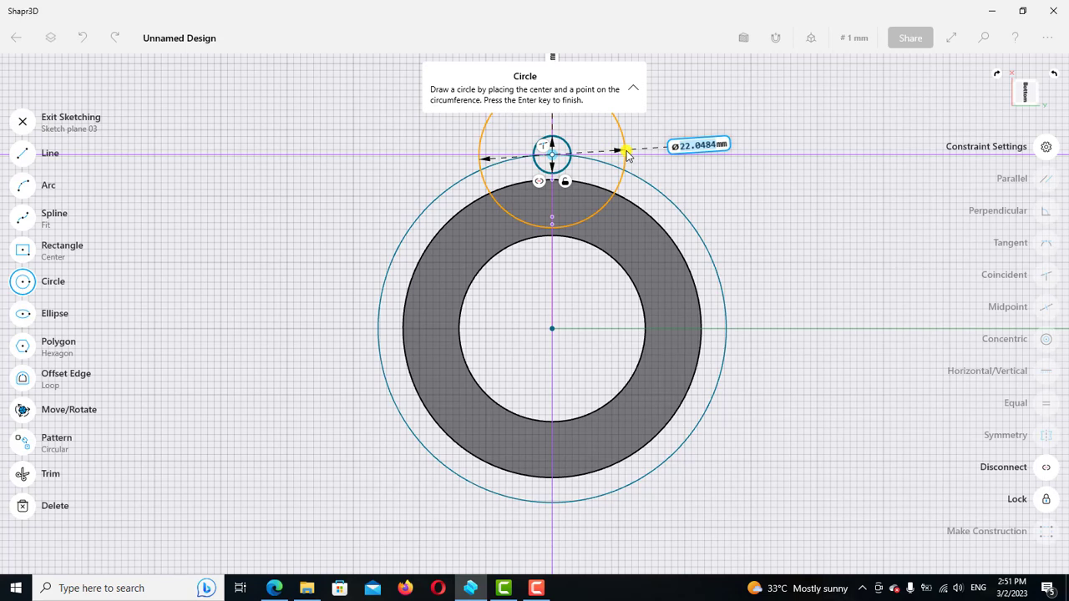
text(12)
key(Return)
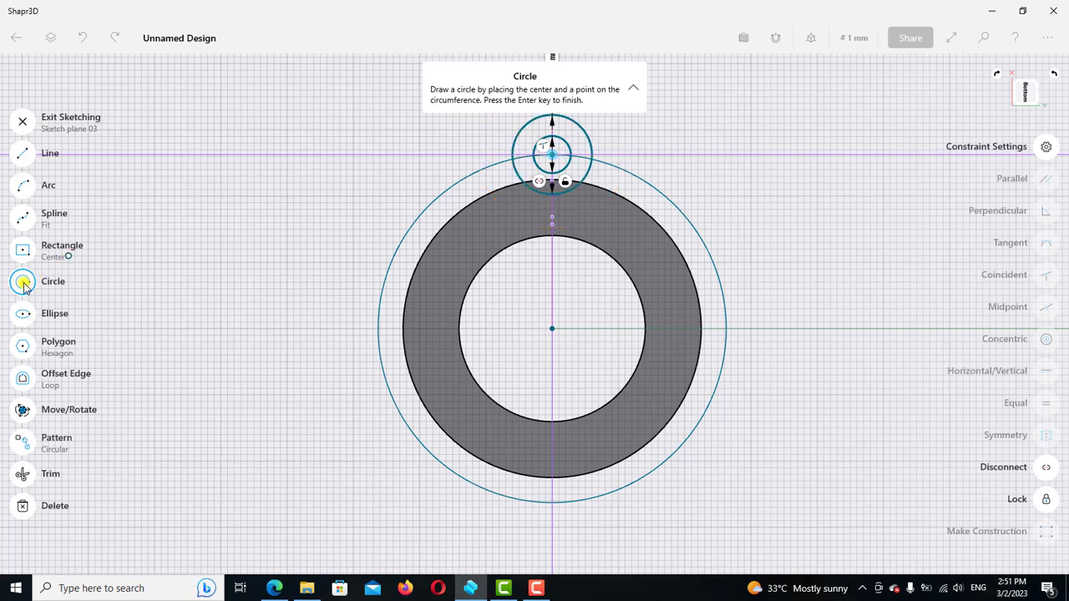
scroll(647, 167, down, 1)
scroll(647, 176, up, 1)
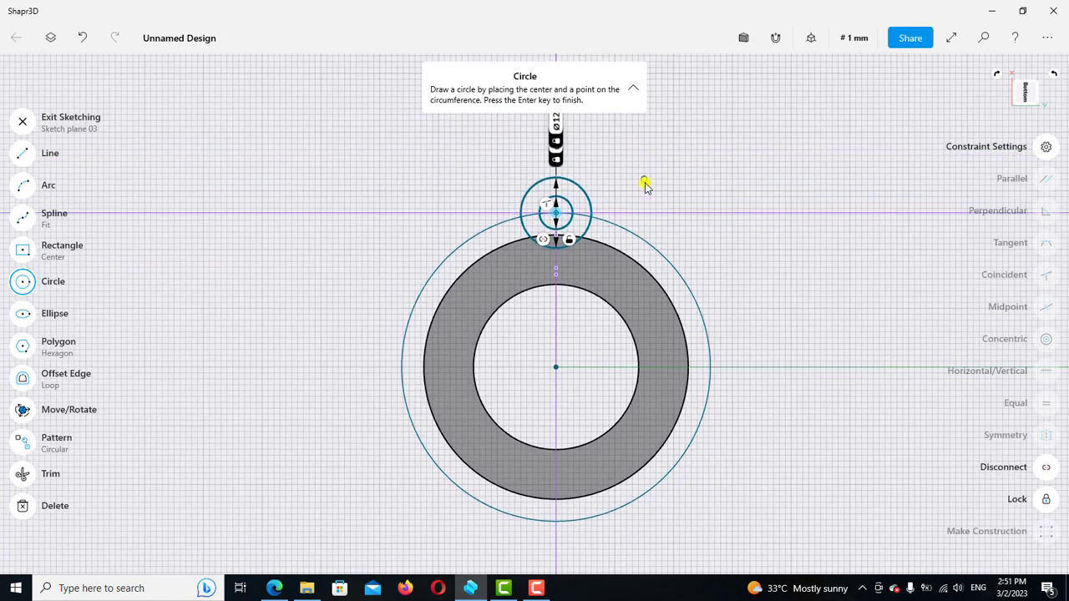
scroll(640, 191, up, 1)
scroll(608, 198, up, 1)
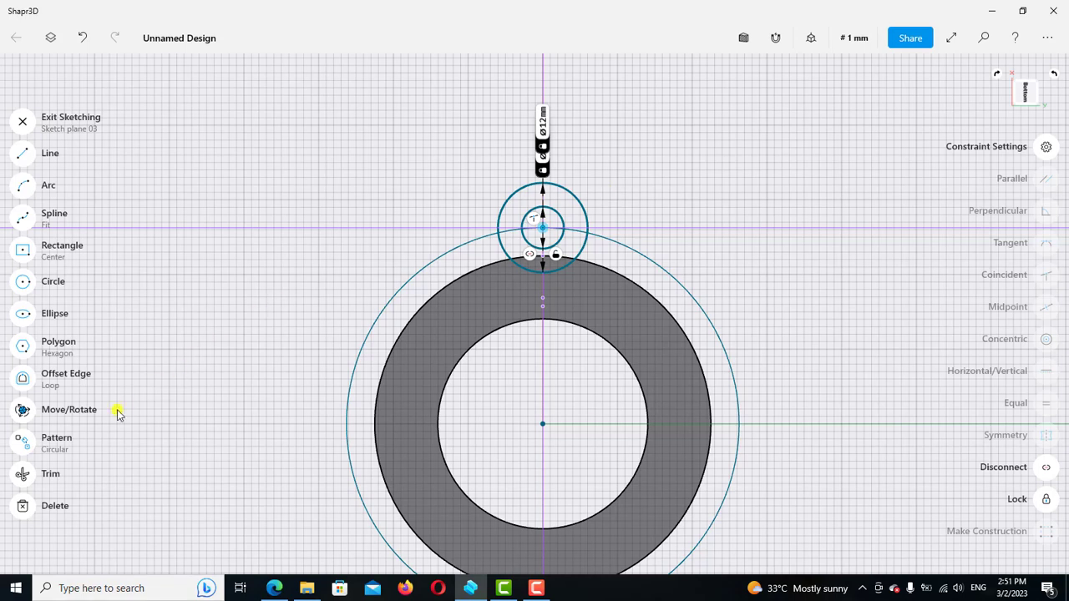
click(23, 476)
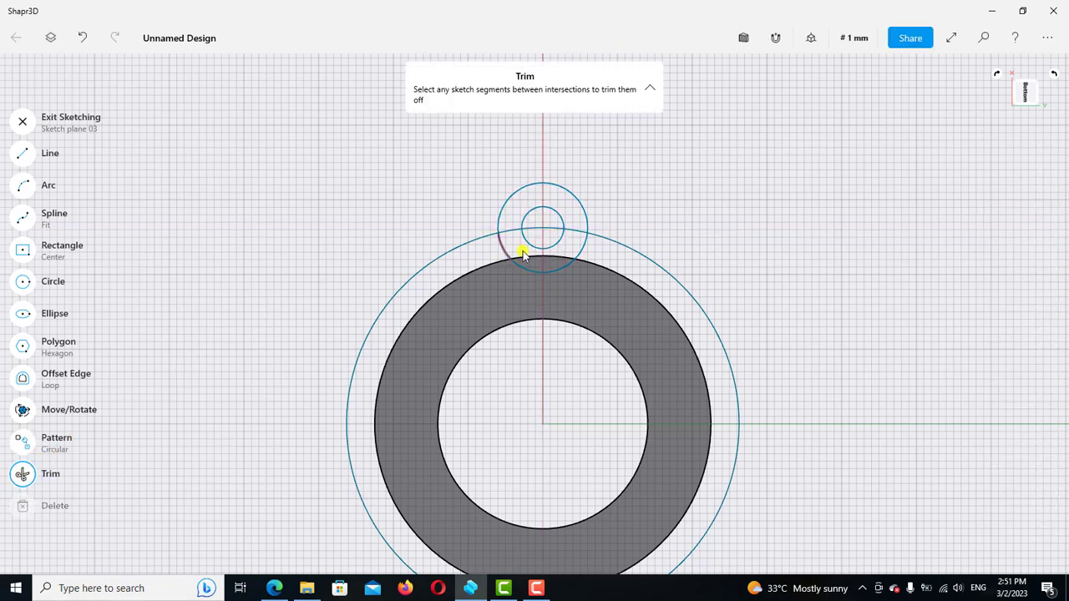
Trim away the lug circle's inner arc and the outer-circle arc inside the top hole
click(569, 262)
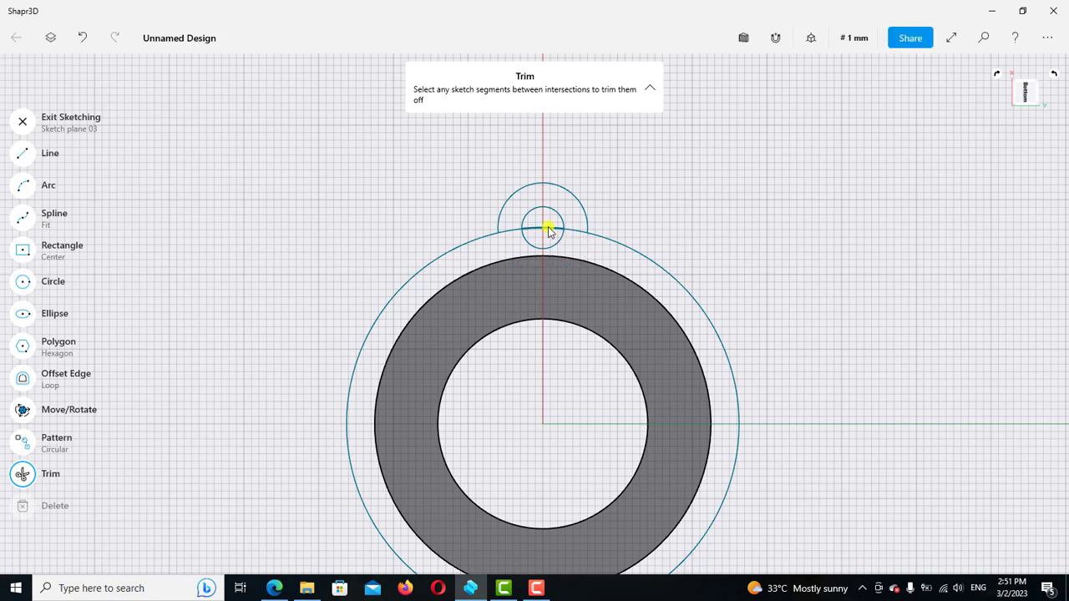
click(548, 228)
scroll(548, 230, down, 3)
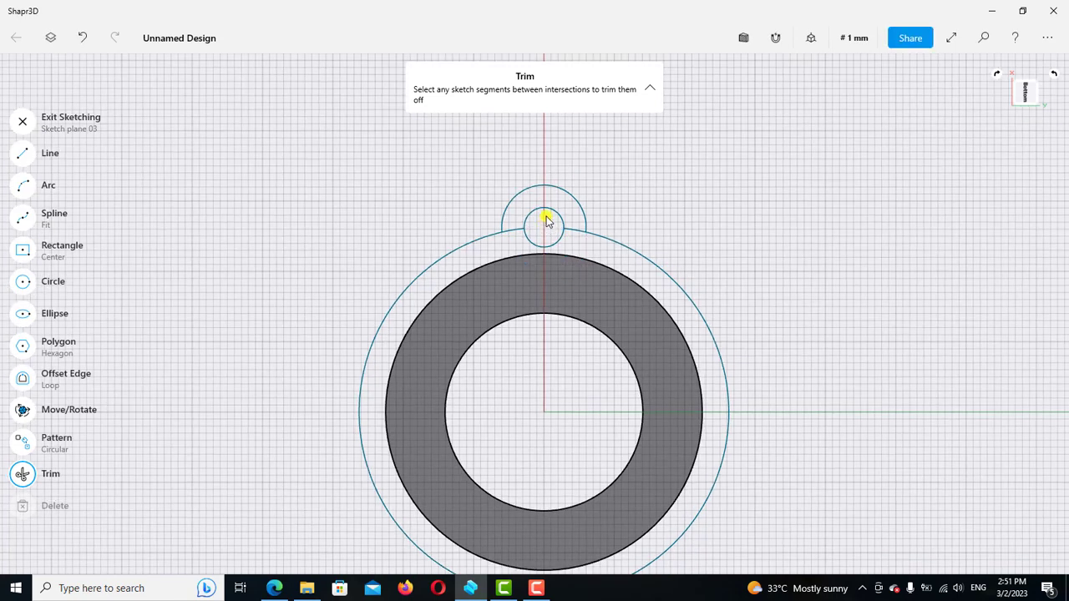
scroll(643, 214, down, 2)
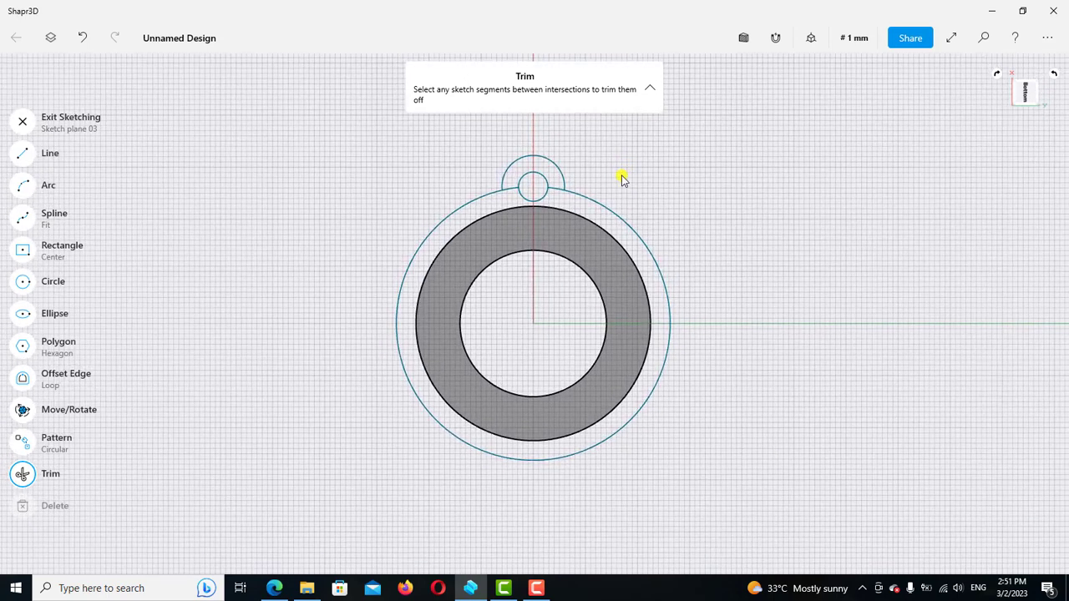
scroll(623, 176, up, 1)
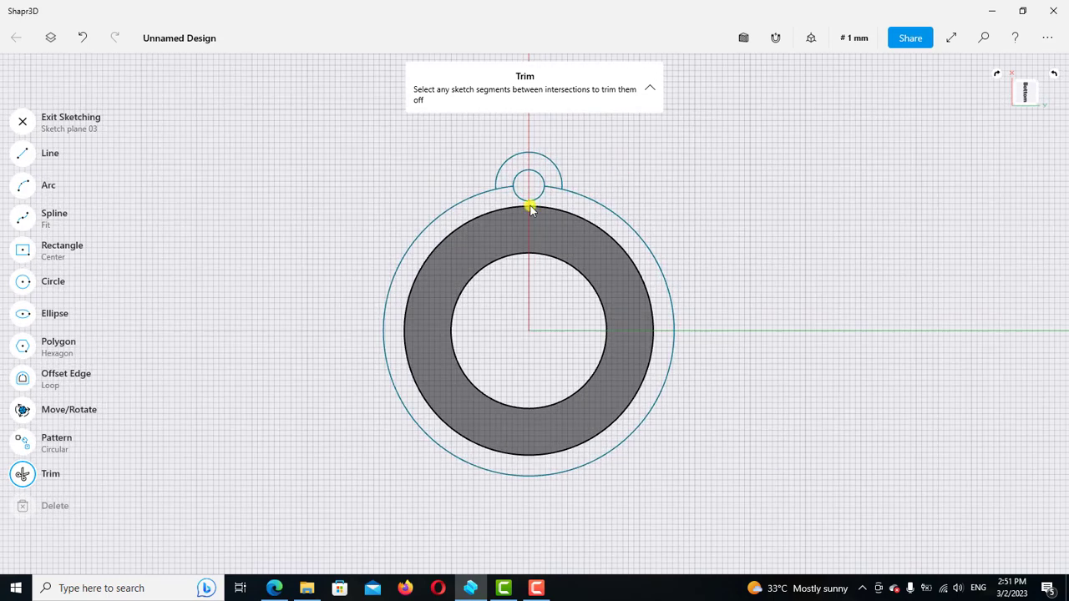
click(23, 474)
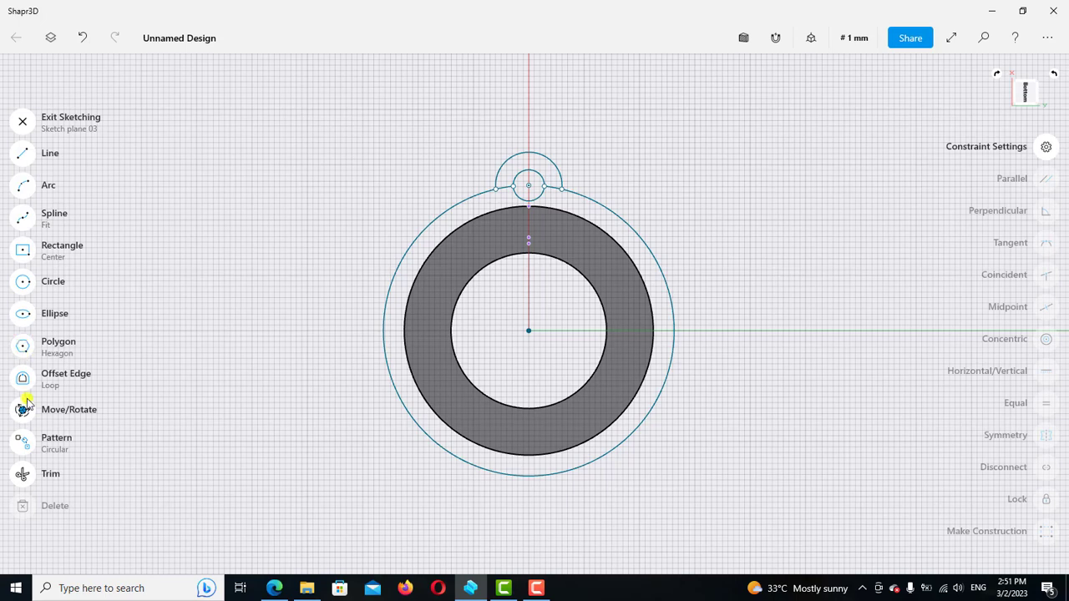
Select the top lug's arc together with its hole circle
scroll(535, 149, up, 2)
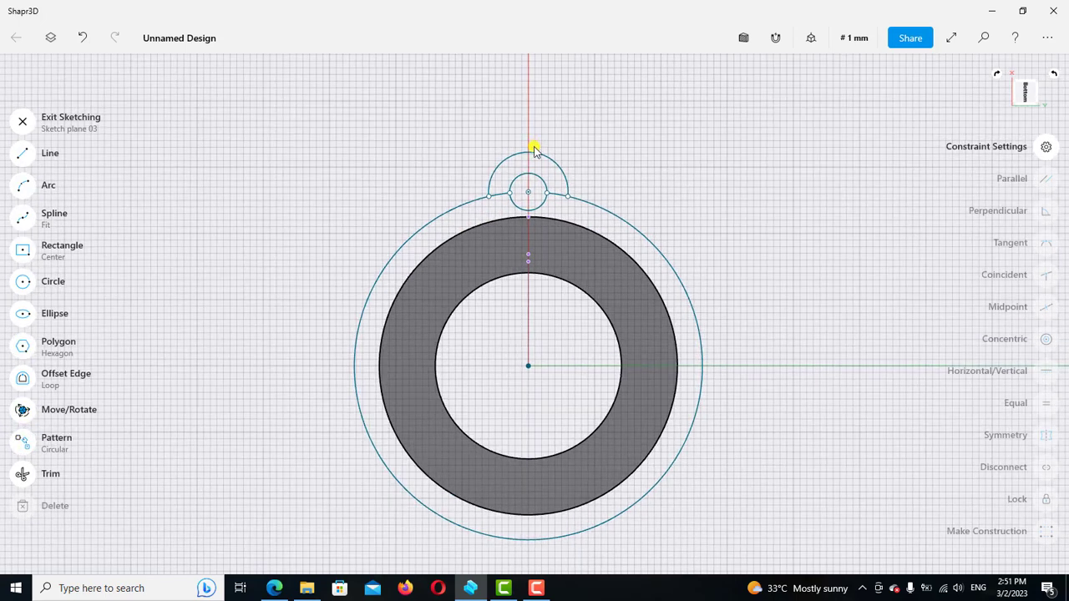
click(538, 157)
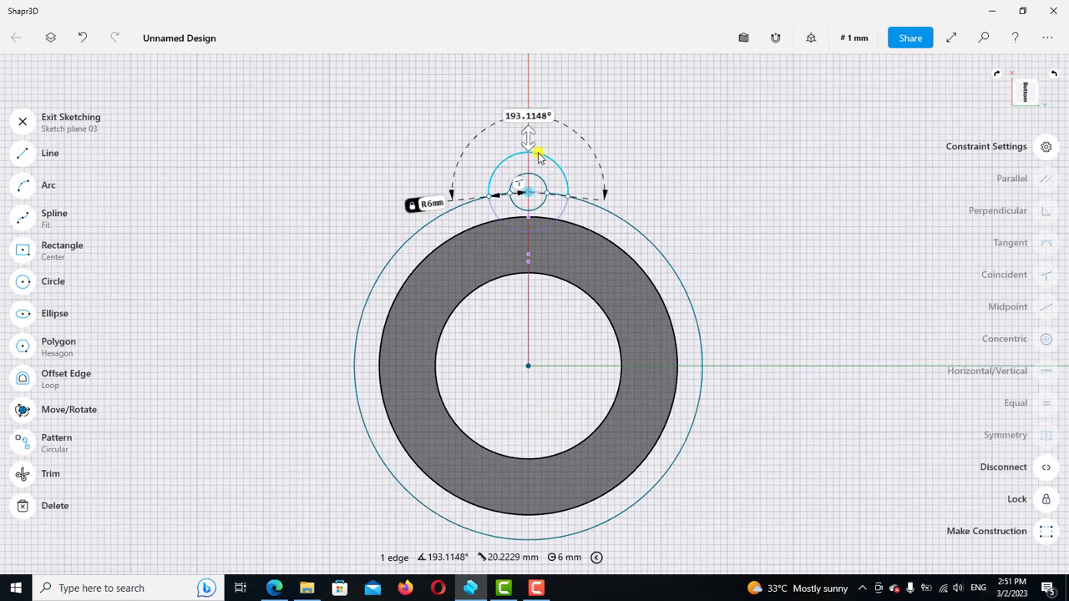
scroll(547, 180, up, 1)
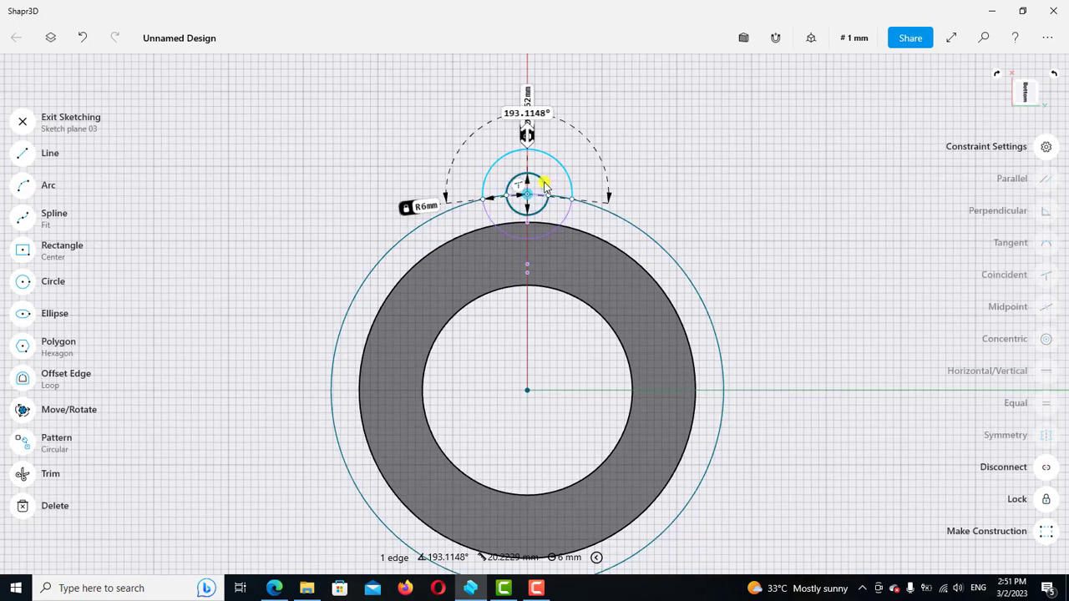
click(544, 185)
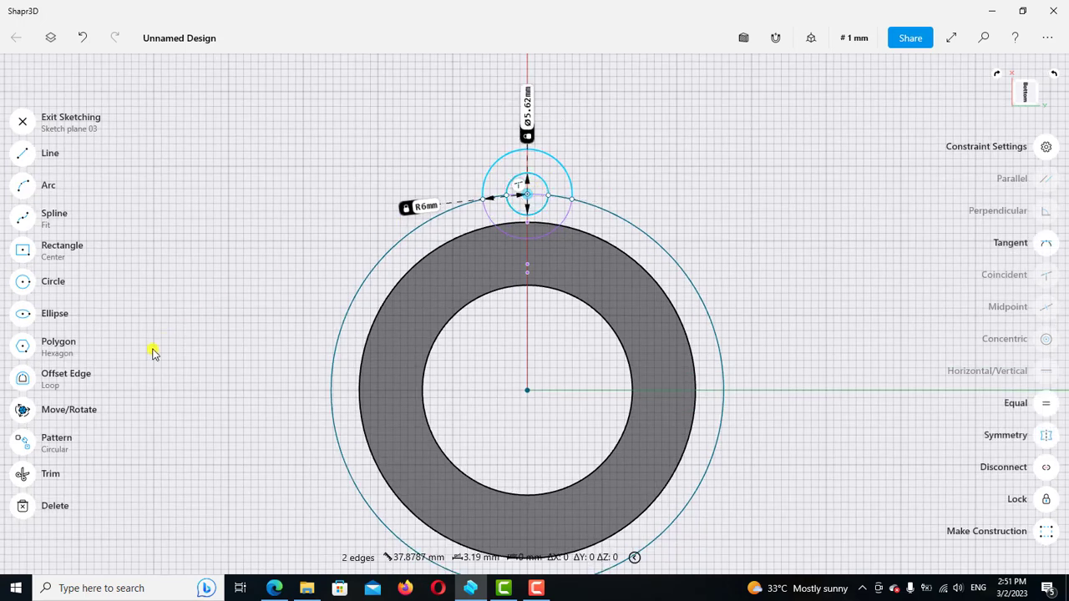
Circular-pattern the top lug and hole 3x about the ring centre with a -360° total angle
click(42, 433)
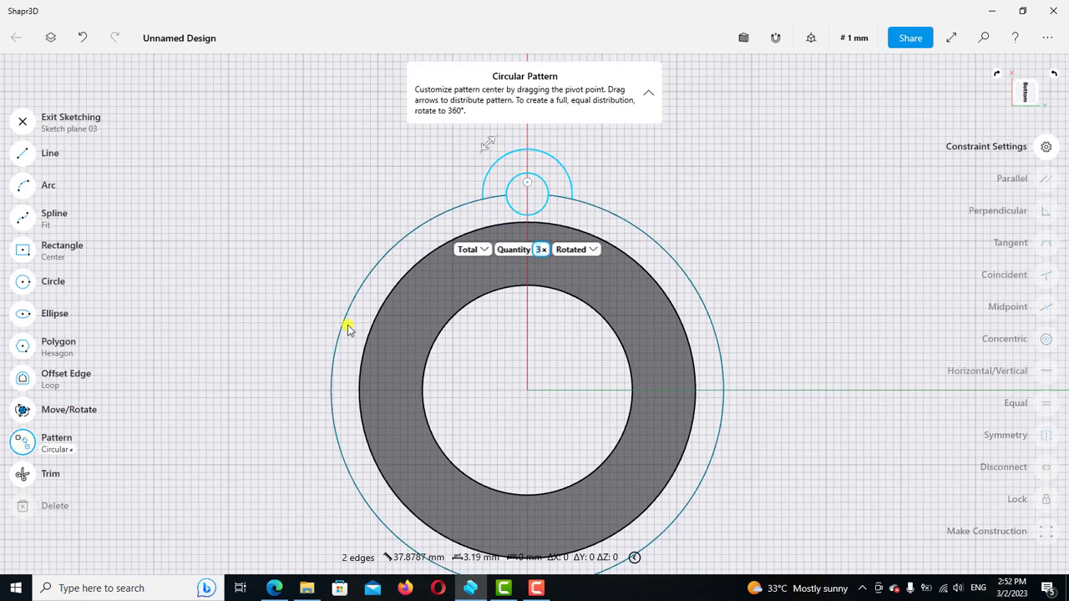
scroll(468, 252, down, 1)
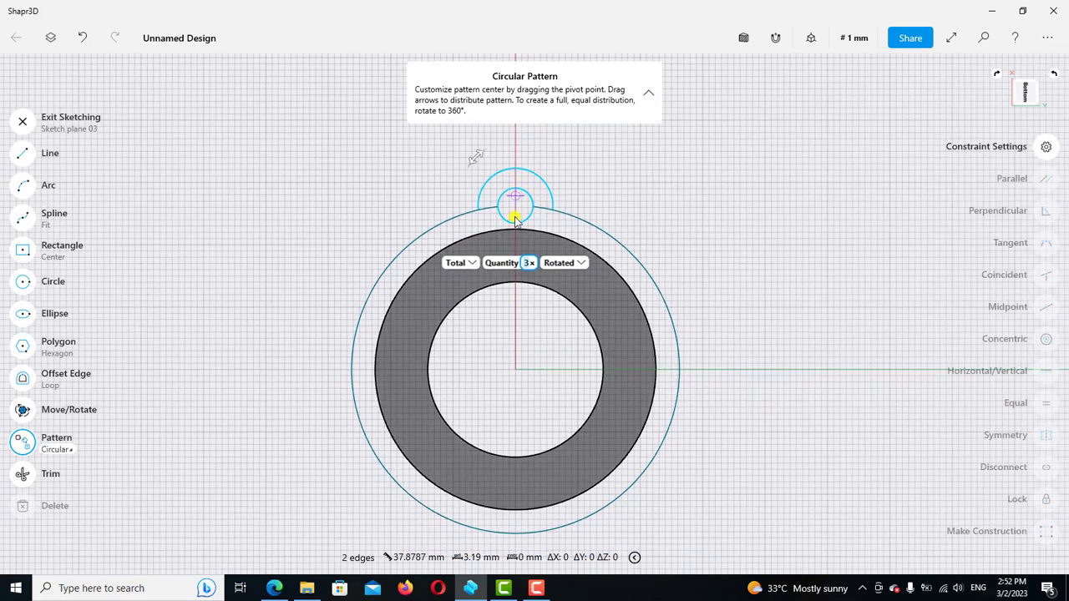
drag(515, 216, 516, 374)
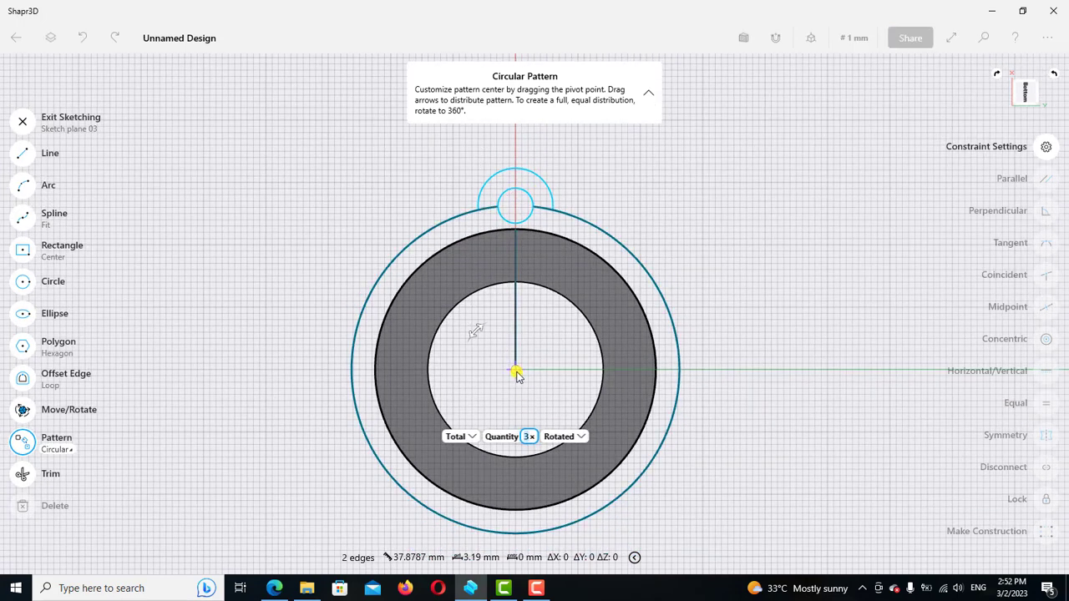
click(529, 437)
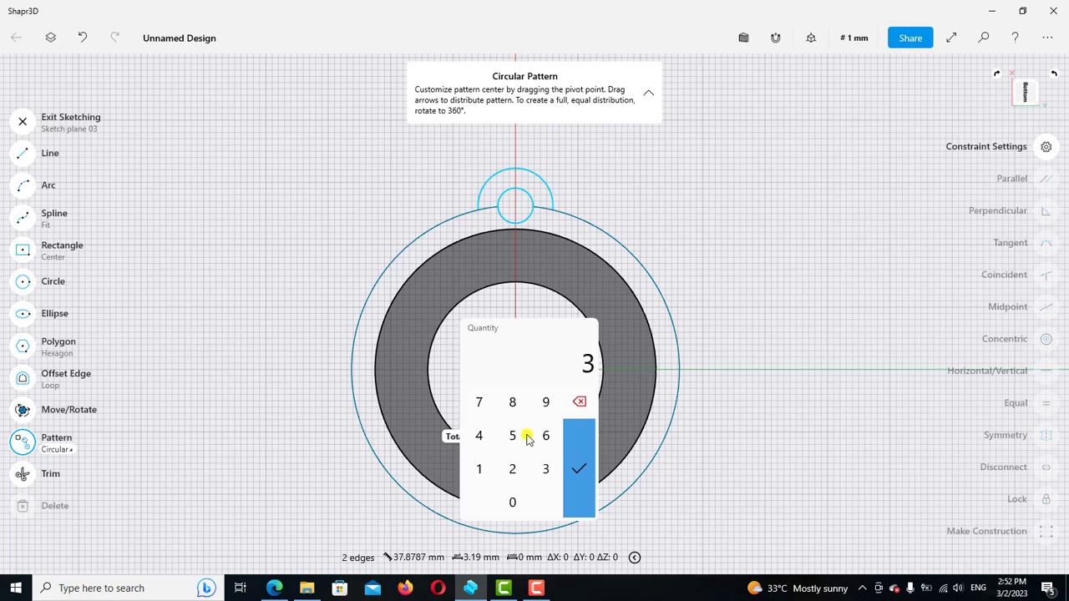
click(582, 461)
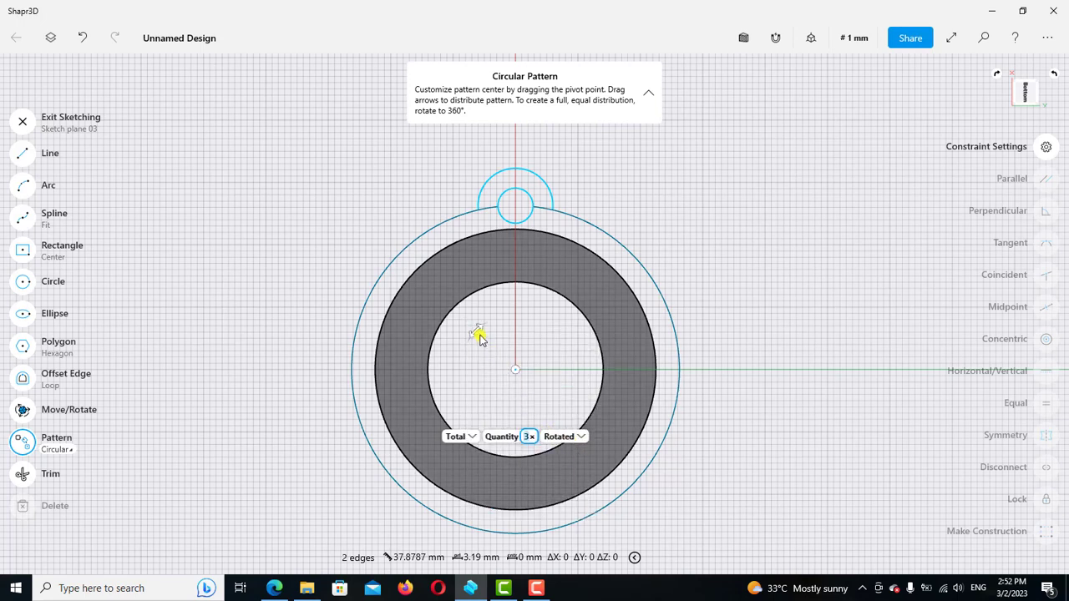
mouse_move(477, 334)
mouse_down()
mouse_move(585, 334)
mouse_move(681, 422)
mouse_up()
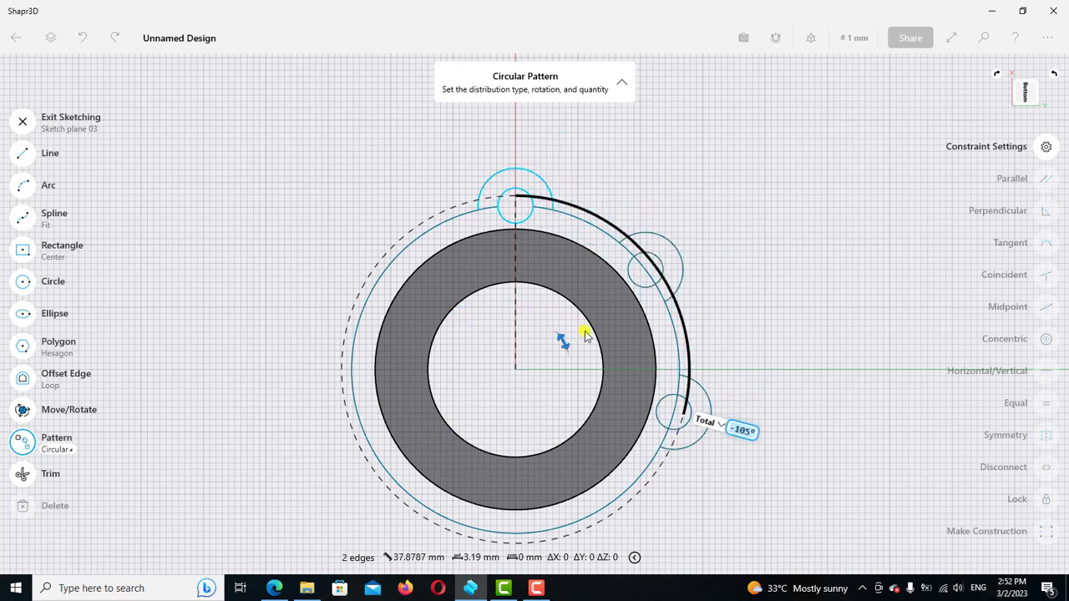
click(738, 431)
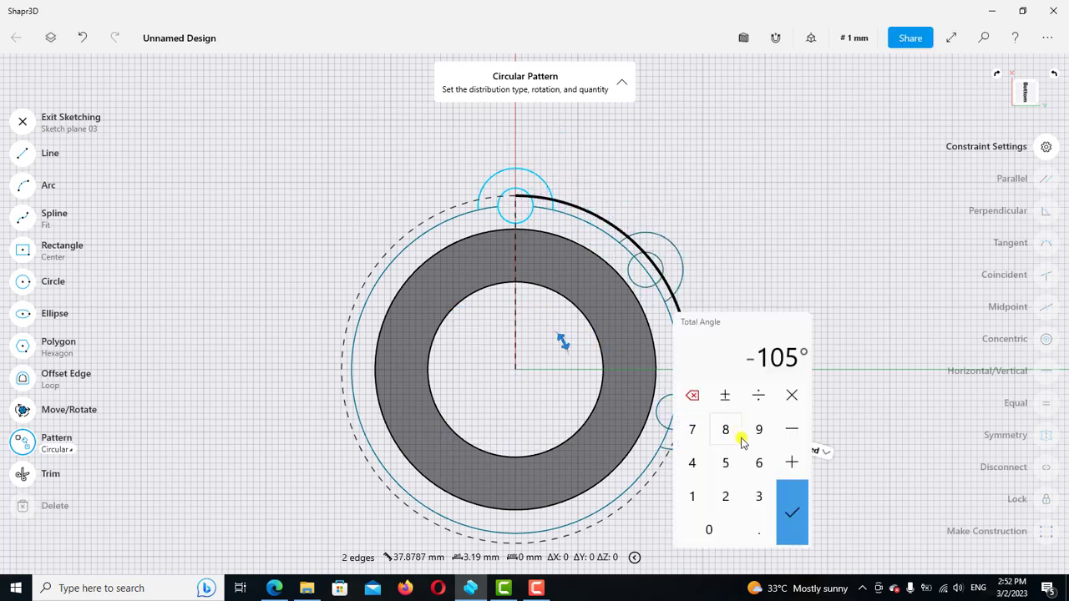
click(758, 495)
click(758, 464)
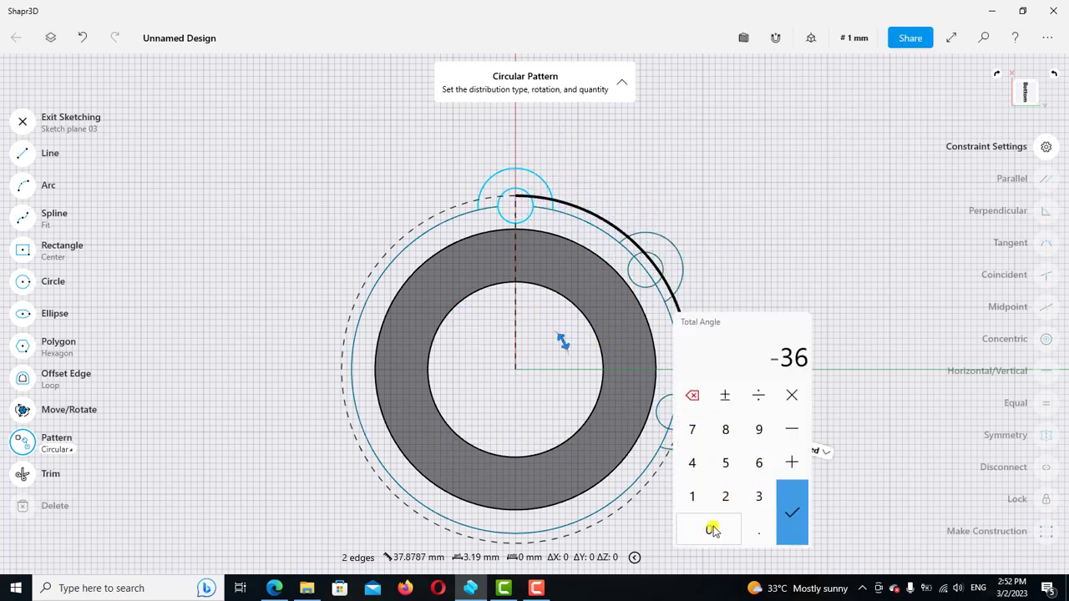
click(708, 529)
click(792, 511)
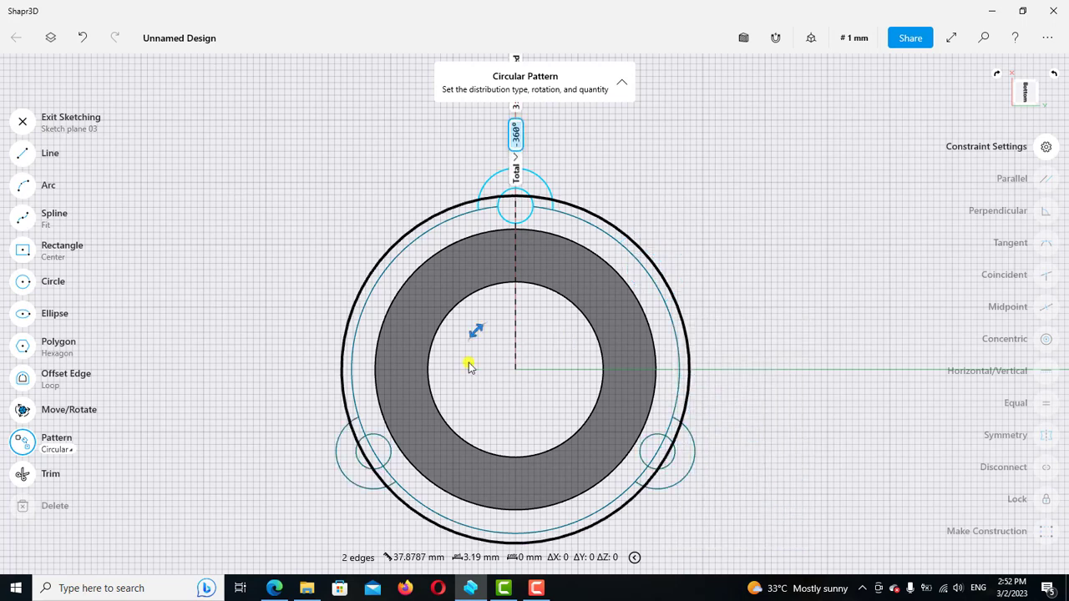
click(135, 390)
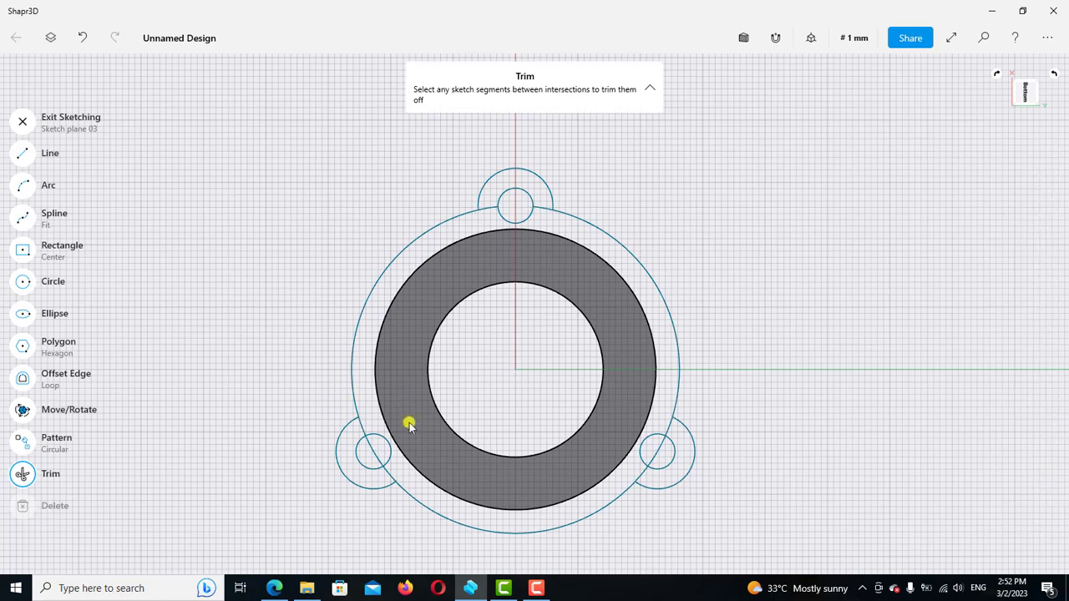
Trim the outer-circle segments inside the lower-left, lower-right and top lugs into one outline
scroll(408, 426, up, 1)
scroll(377, 443, up, 1)
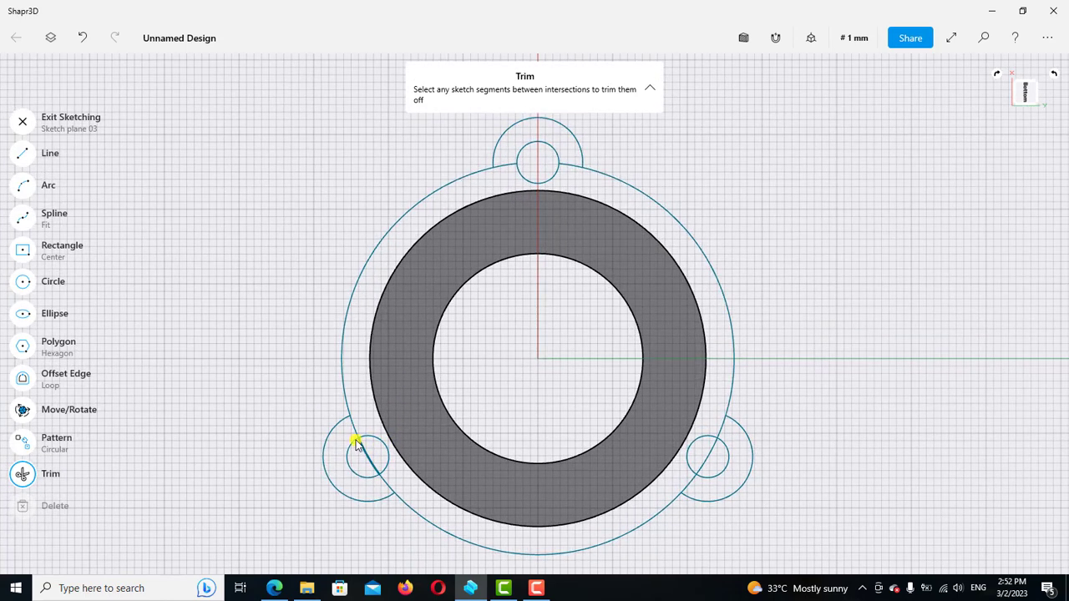
click(355, 442)
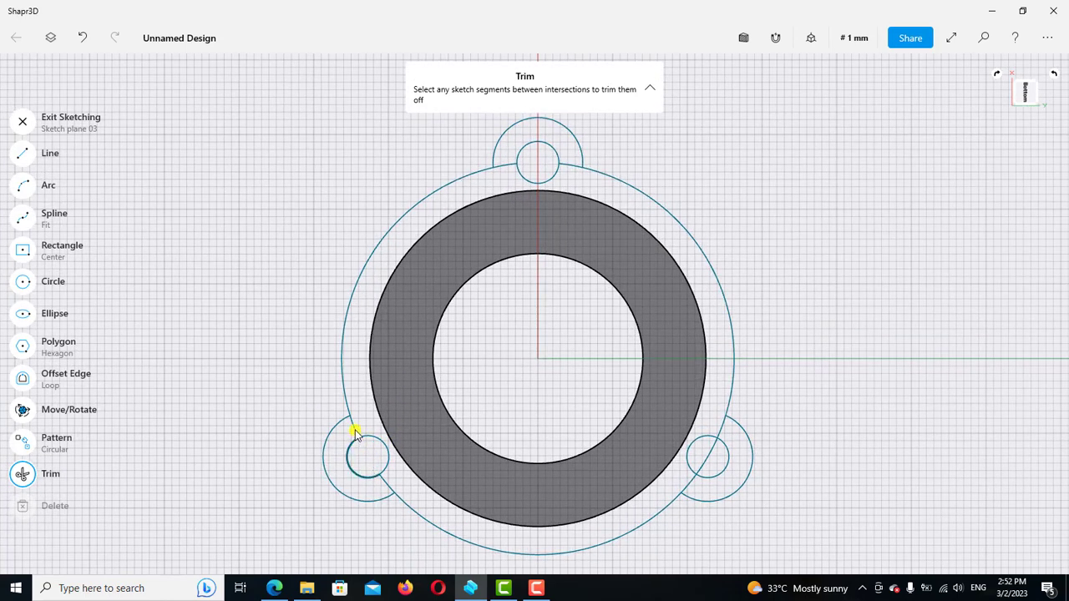
click(398, 487)
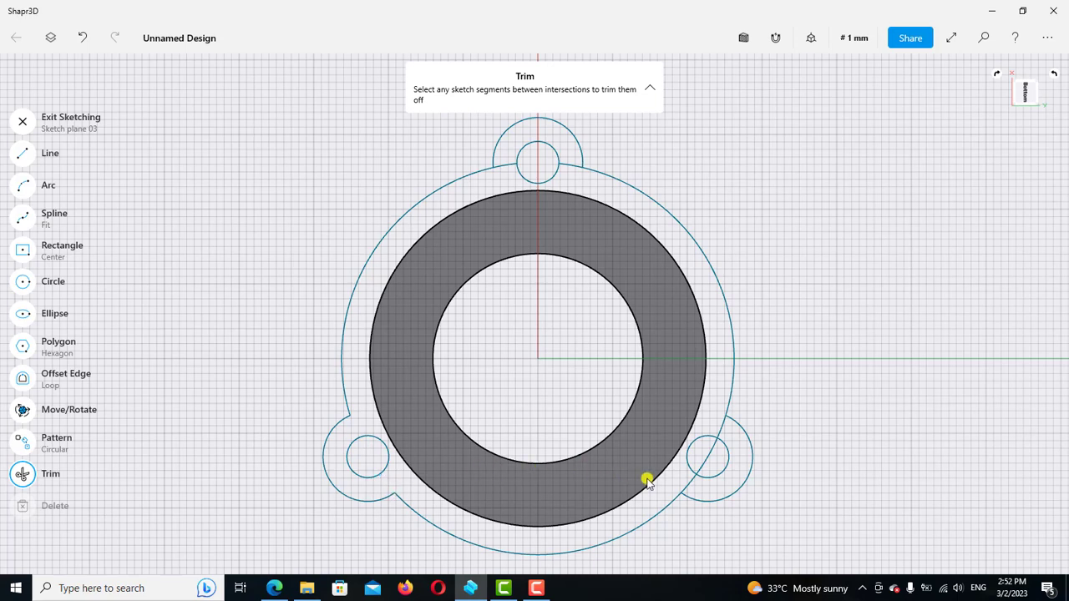
click(690, 489)
click(705, 462)
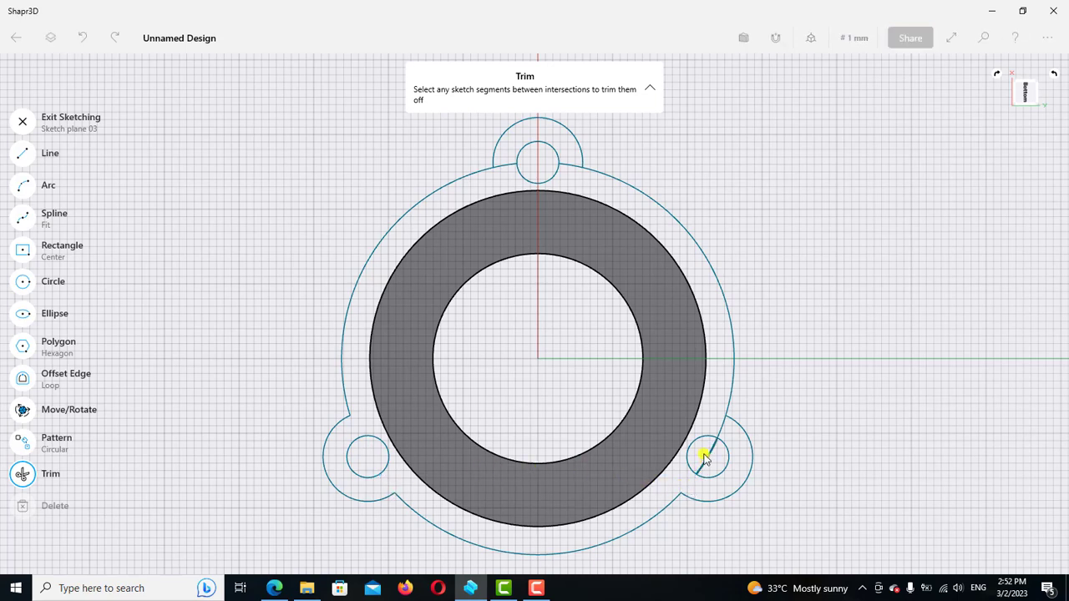
click(720, 432)
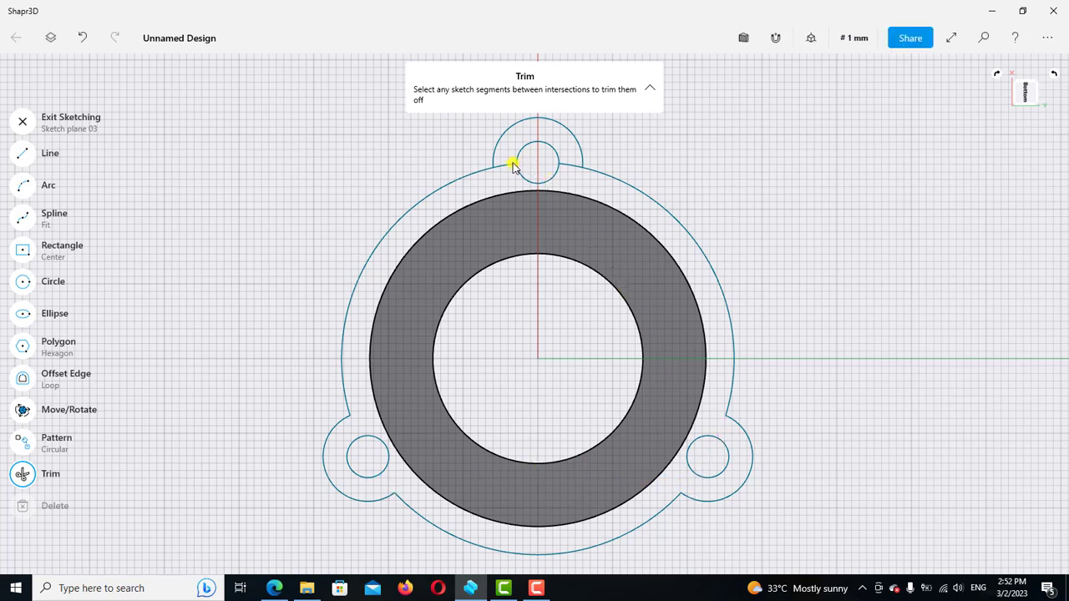
click(559, 167)
Exit the sketch, switch to the default 3D view, and compare against the reference PDF
click(94, 125)
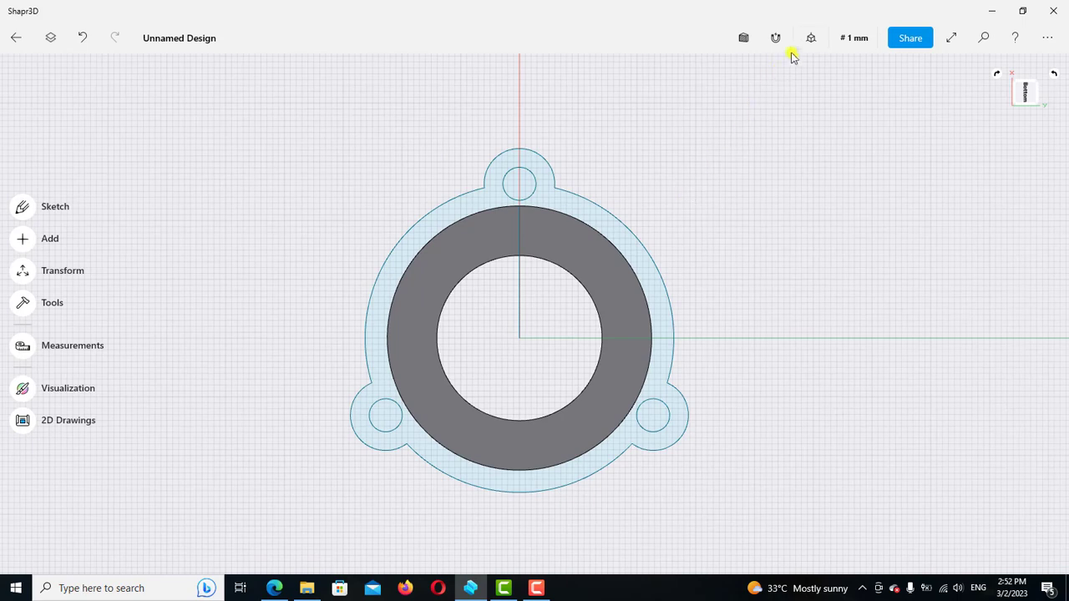
click(790, 103)
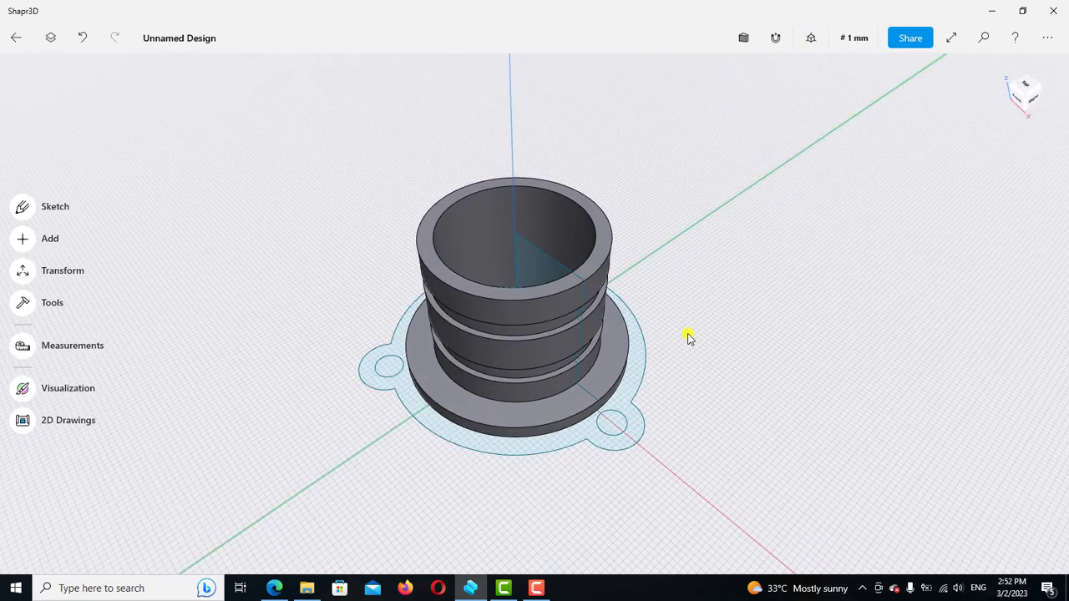
click(275, 587)
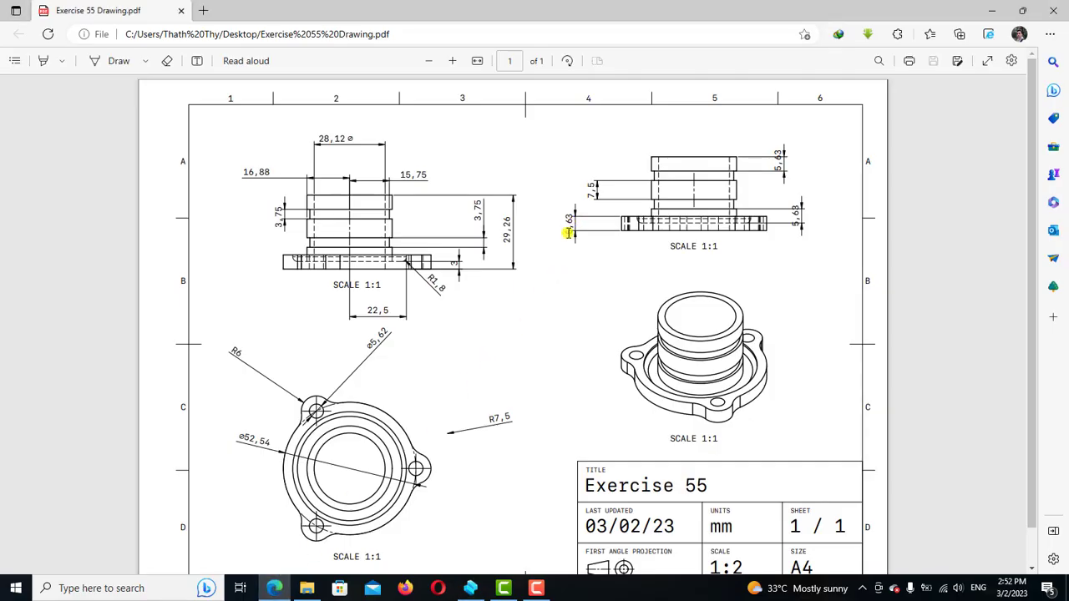
click(472, 587)
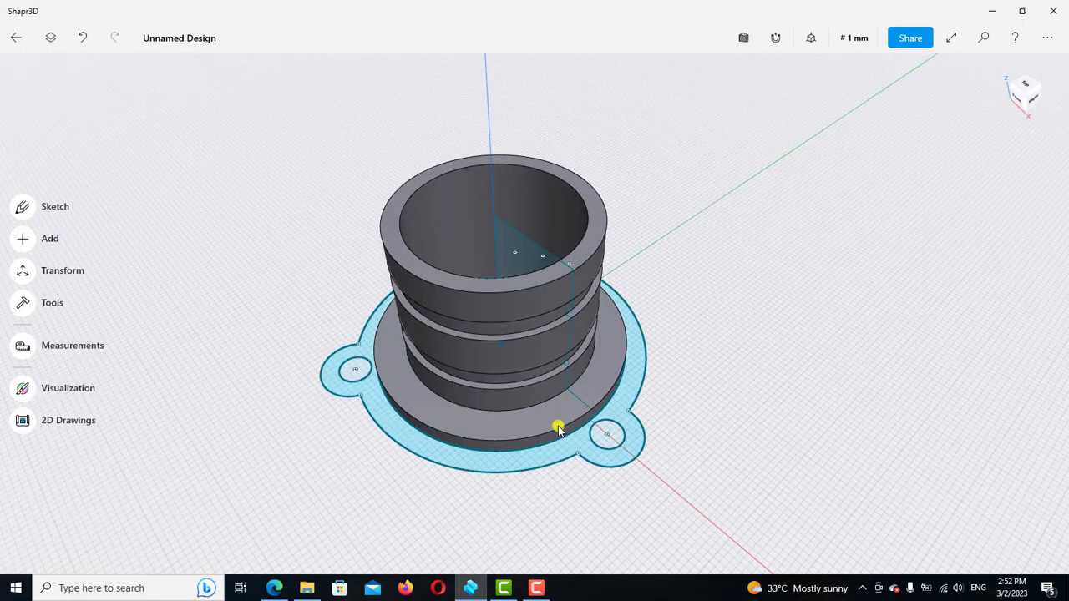
Extrude the three-lug flange face downward by -5.63 mm into a solid plate
click(628, 395)
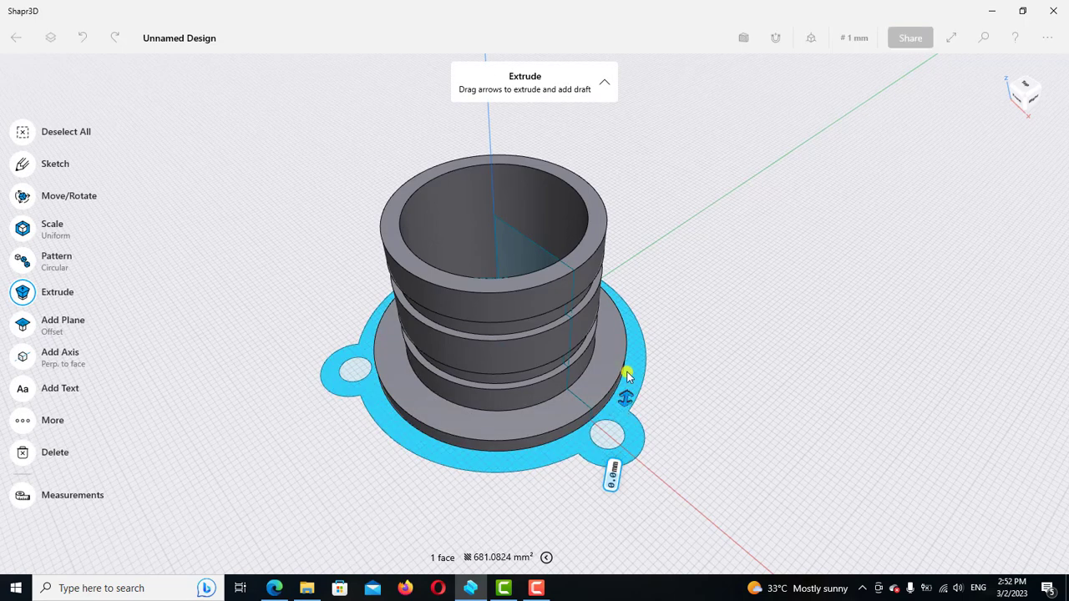
drag(628, 375, 628, 370)
click(642, 288)
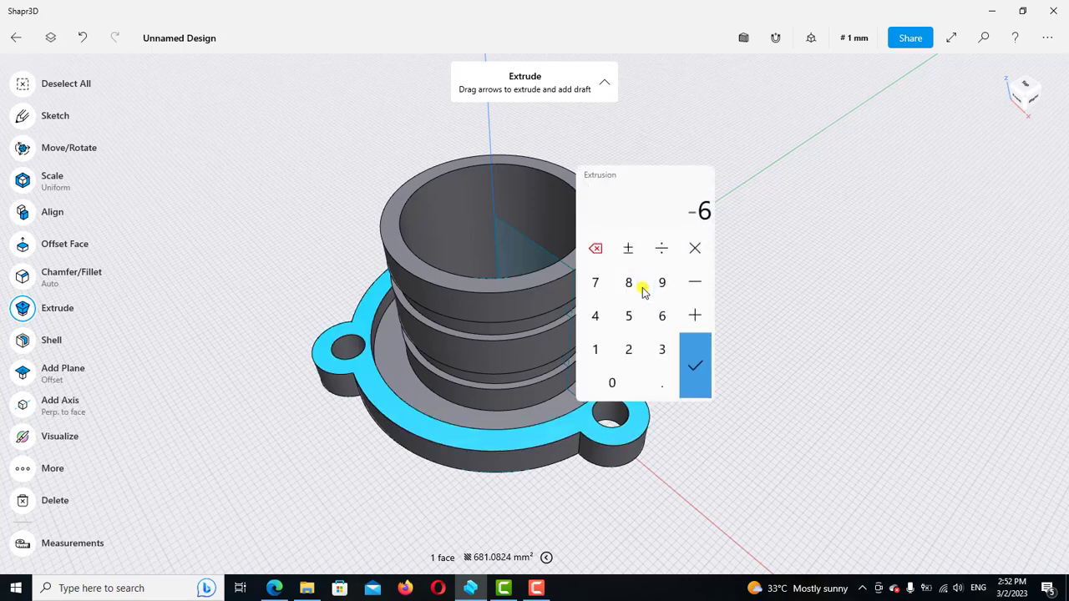
click(631, 319)
click(661, 380)
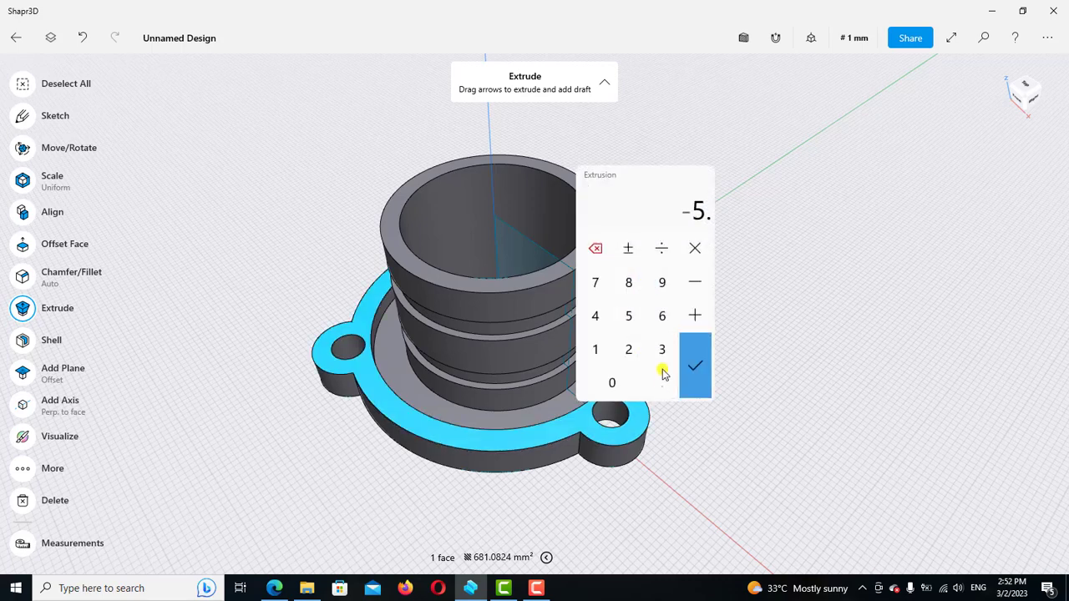
click(662, 316)
click(661, 349)
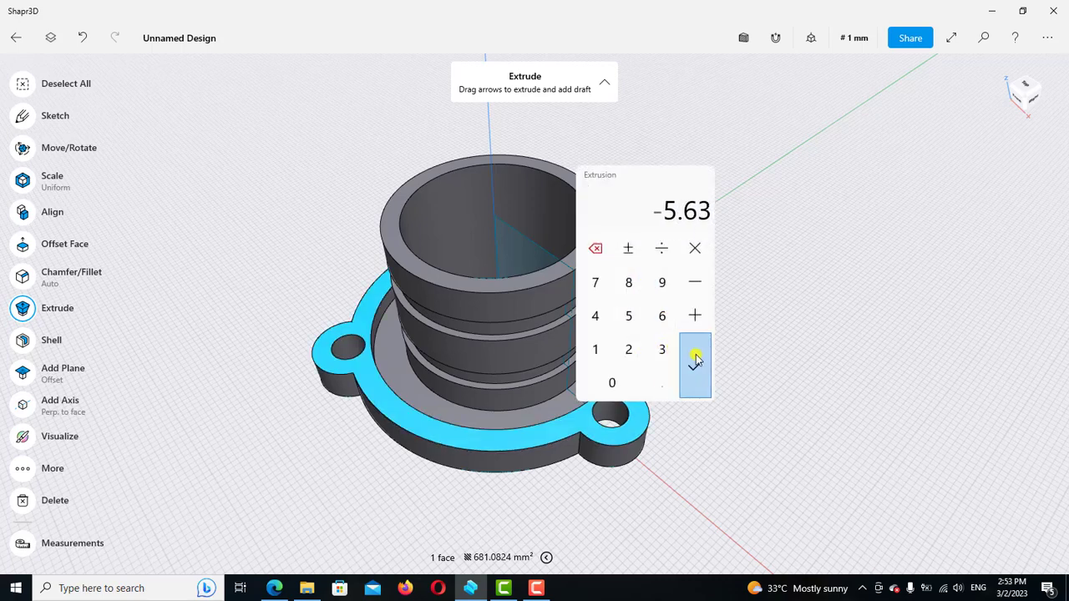
click(695, 359)
click(748, 357)
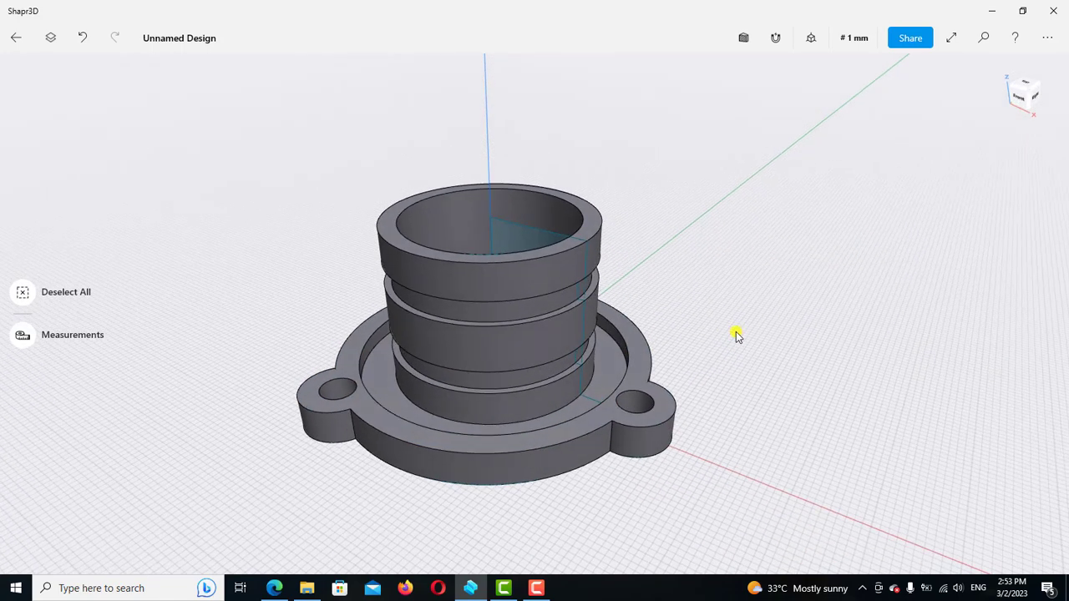
Select the six vertical notch edges where the three lugs meet the flange ring
click(754, 312)
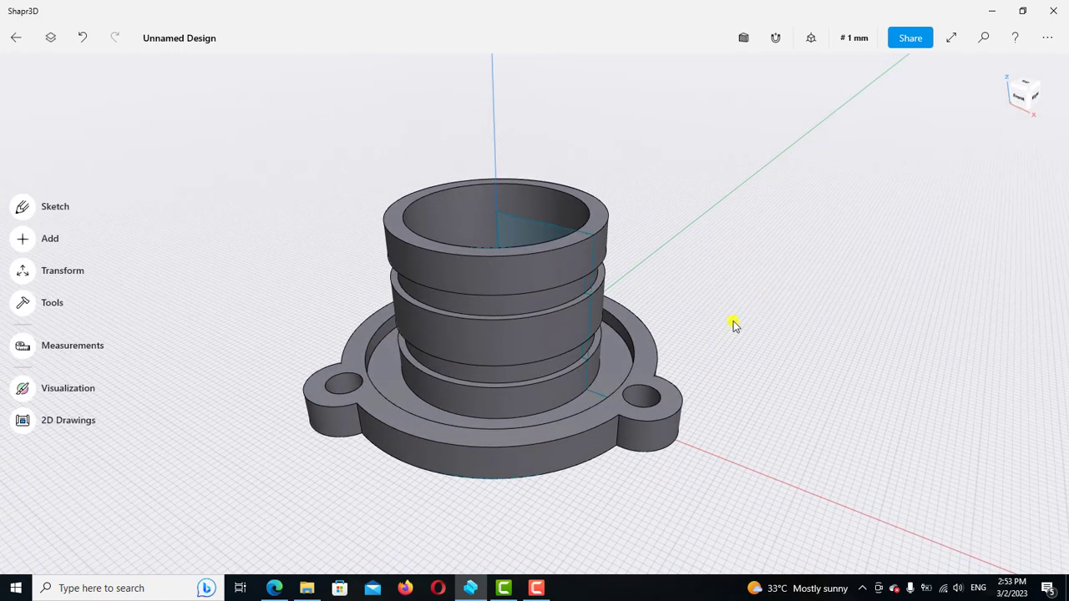
click(628, 422)
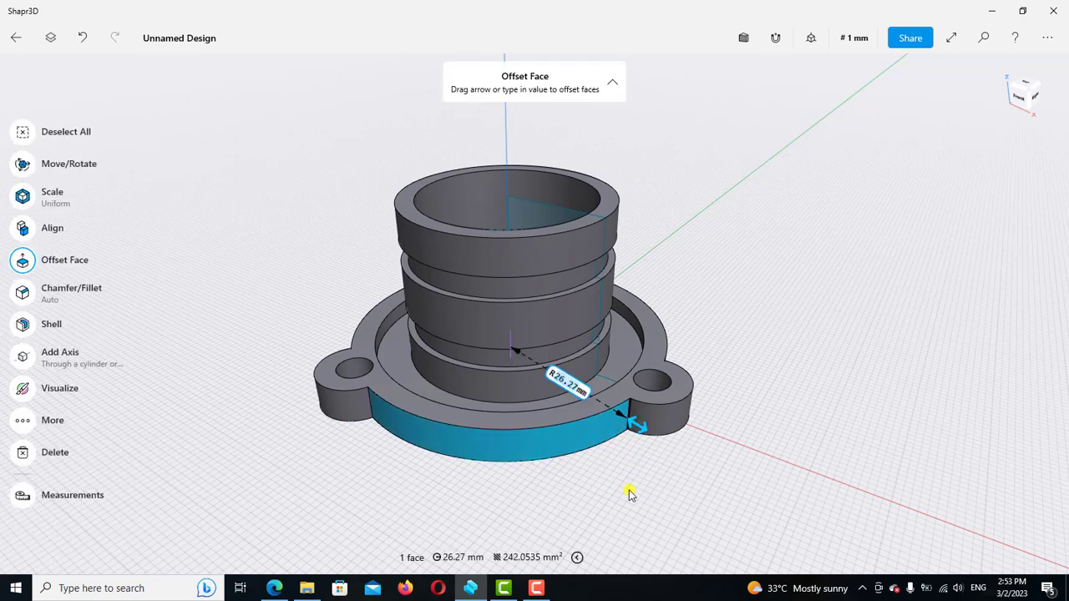
click(629, 475)
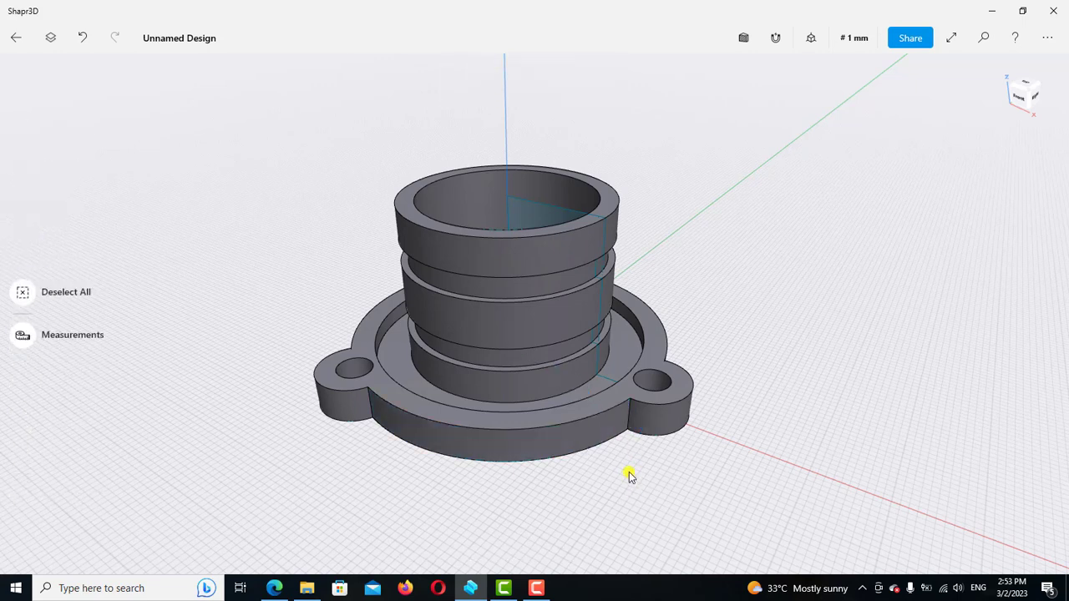
click(628, 422)
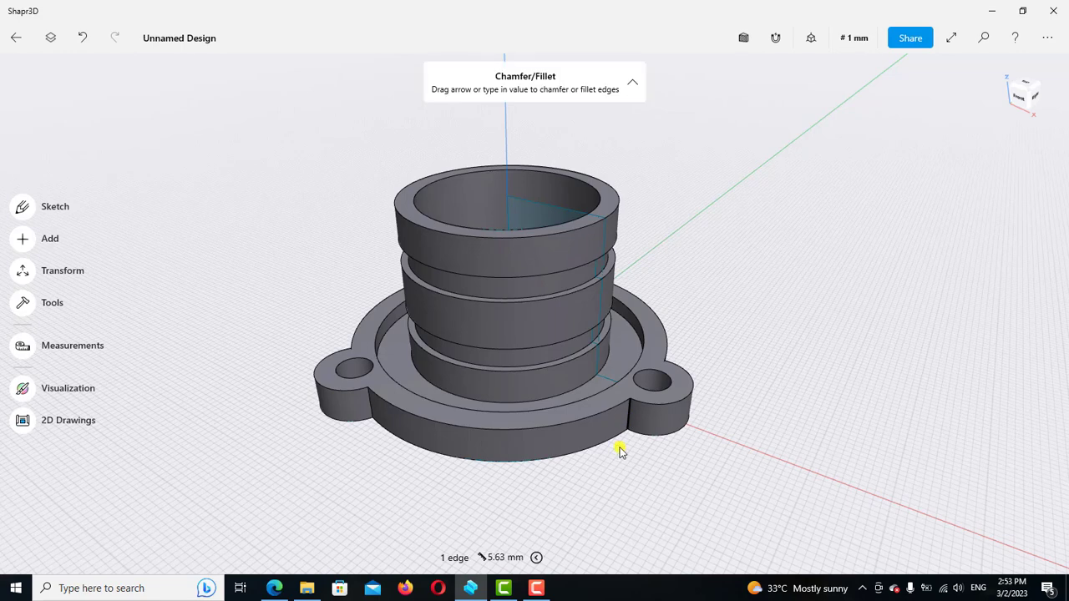
click(370, 408)
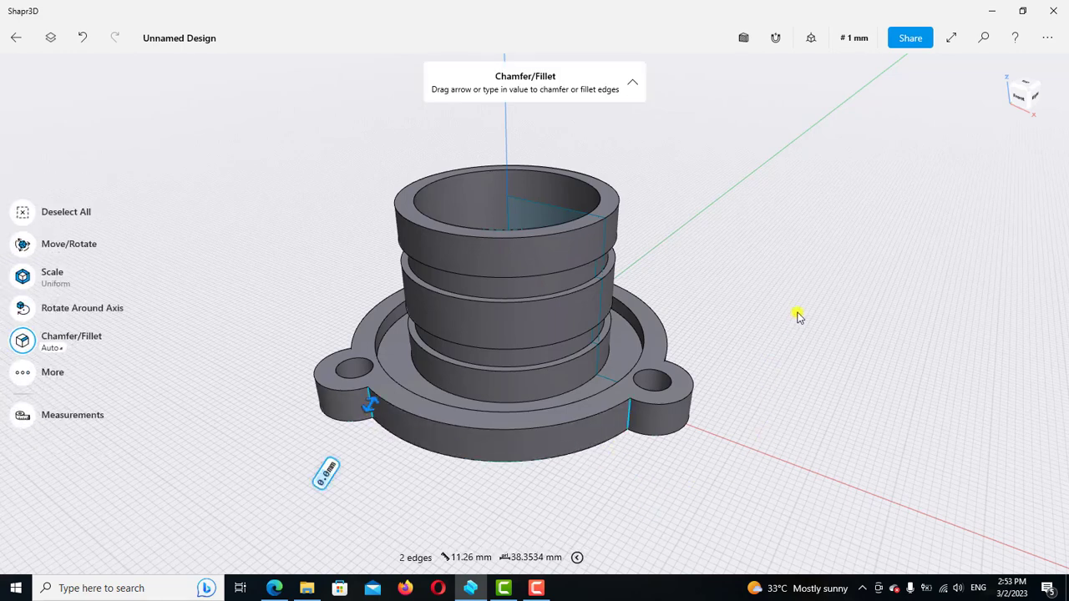
mouse_move(799, 315)
right_down()
mouse_move(722, 312)
mouse_move(844, 336)
mouse_move(718, 353)
mouse_move(699, 337)
mouse_move(680, 275)
mouse_move(511, 505)
right_up()
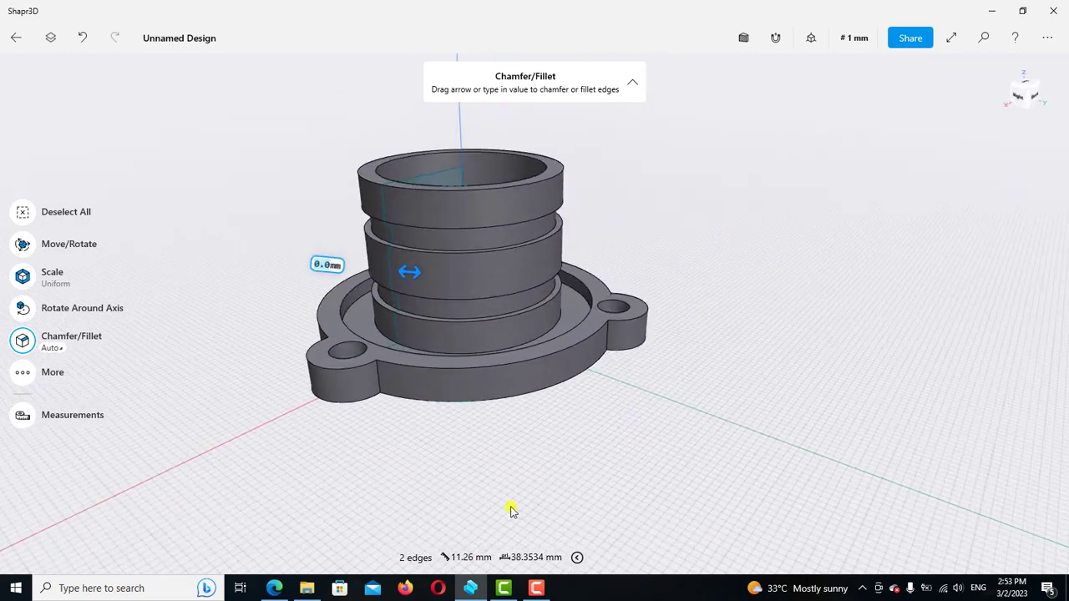
click(378, 383)
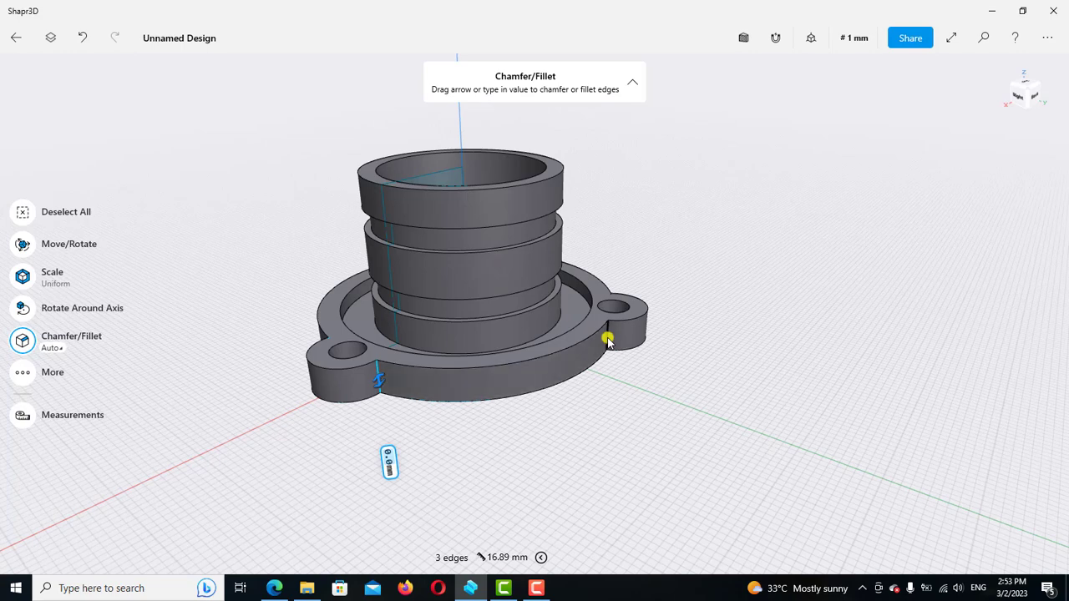
scroll(780, 292, down, 3)
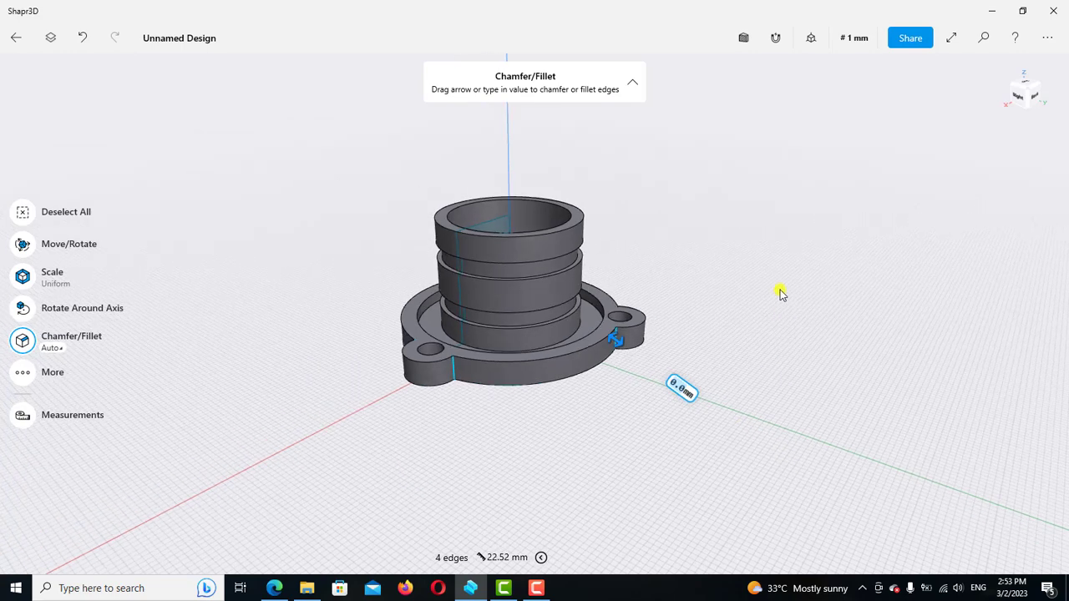
mouse_move(726, 298)
right_down()
mouse_move(873, 369)
mouse_move(641, 426)
mouse_move(498, 410)
mouse_move(511, 438)
right_up()
scroll(514, 443, up, 2)
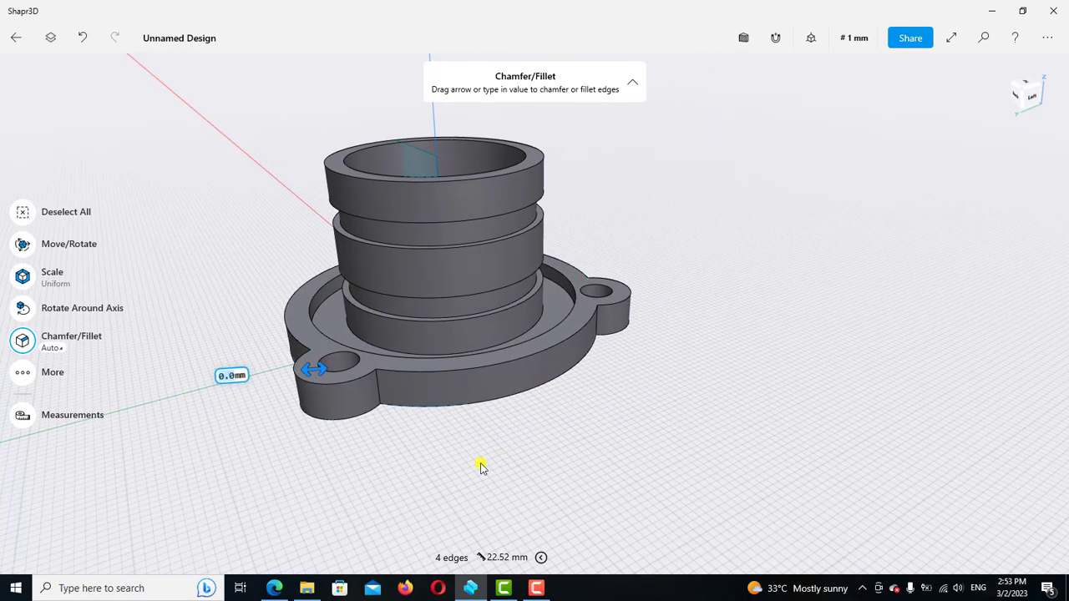
click(379, 396)
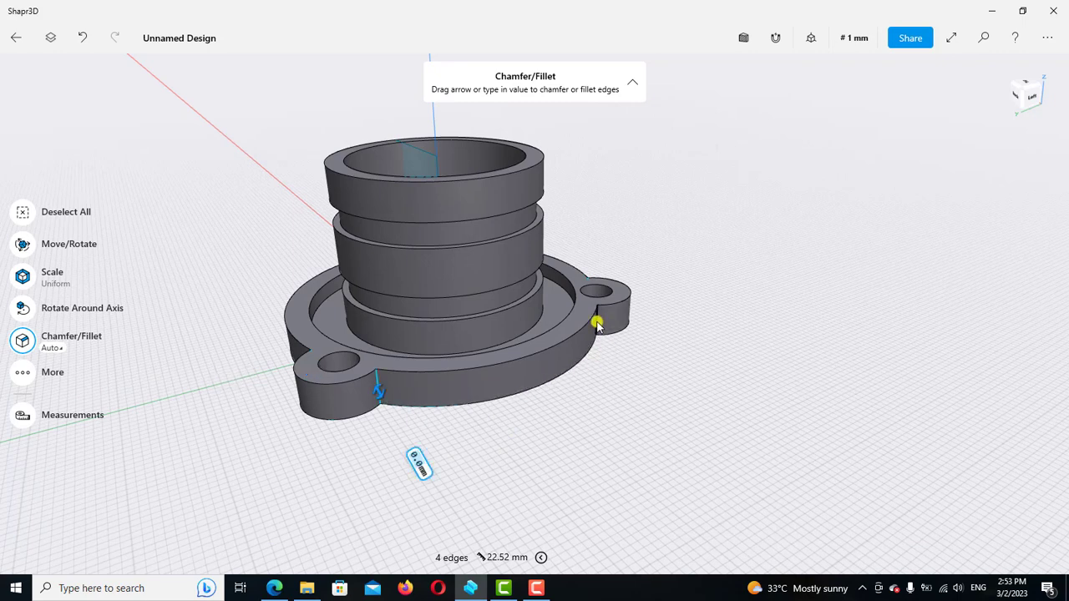
click(598, 326)
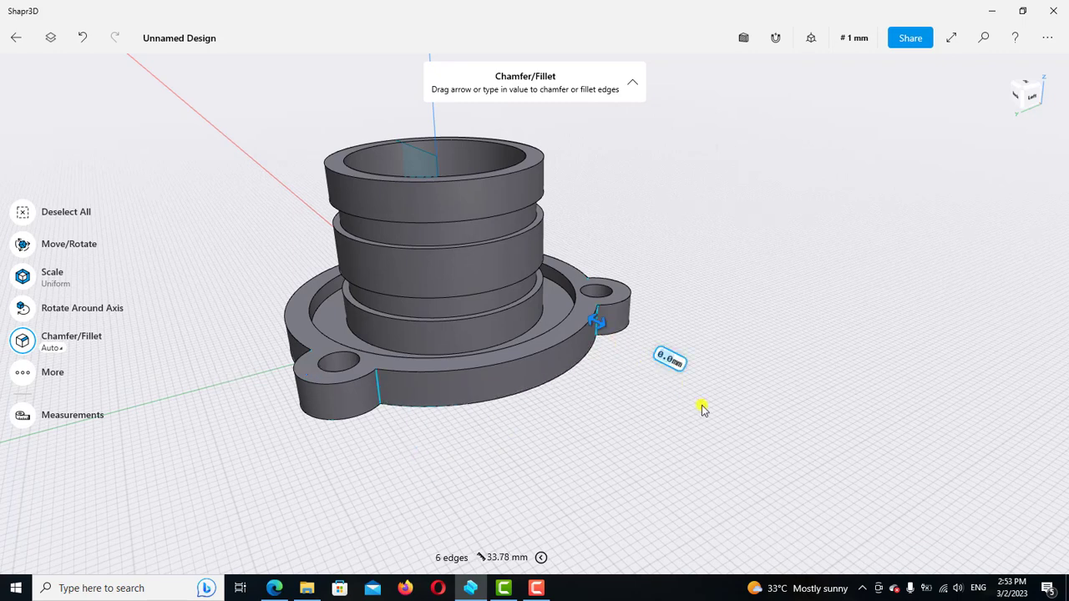
Fillet the selected lug edges with a 7.5 mm radius, checking R7,5 on the drawing PDF
click(671, 360)
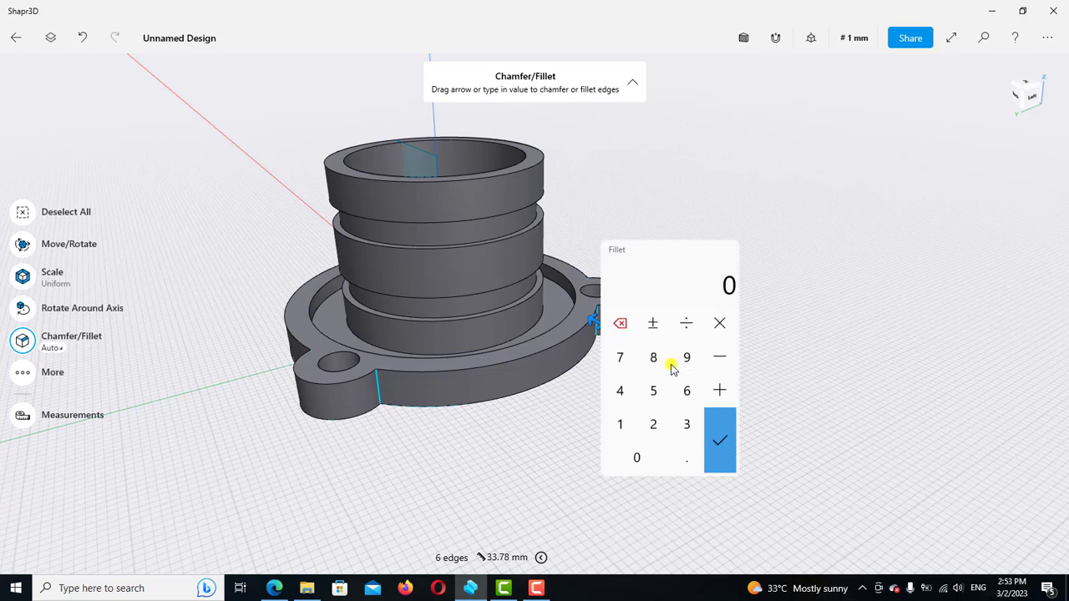
click(621, 364)
click(654, 396)
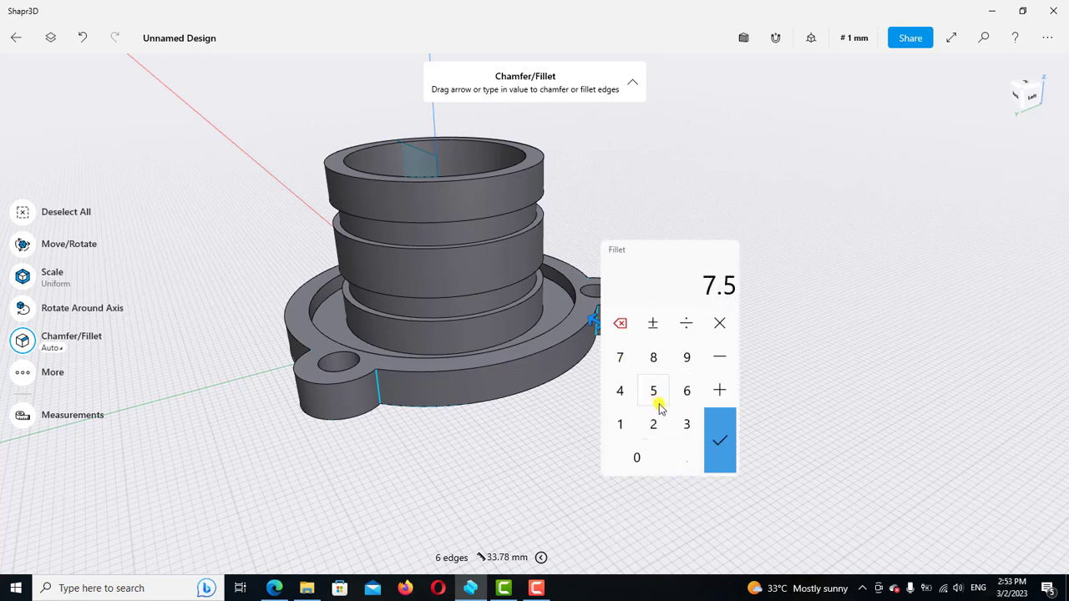
click(717, 438)
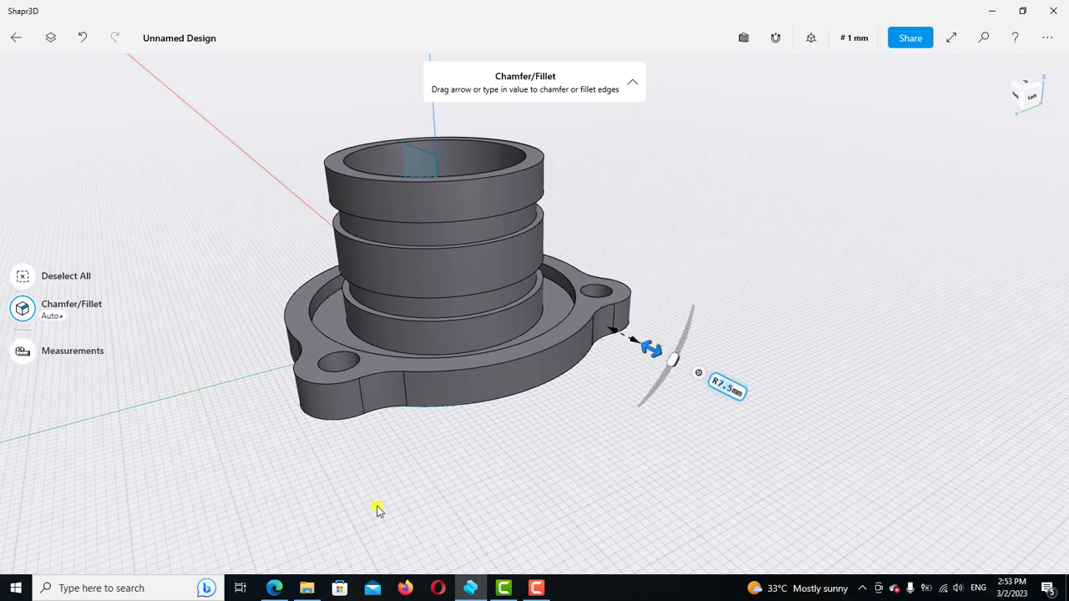
click(274, 588)
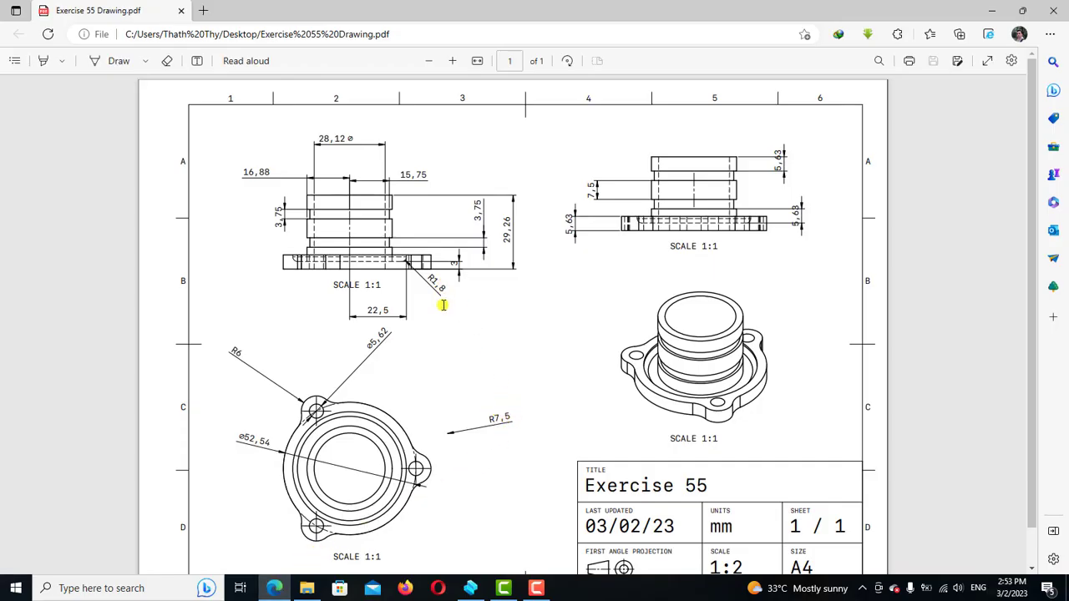
click(470, 588)
click(756, 239)
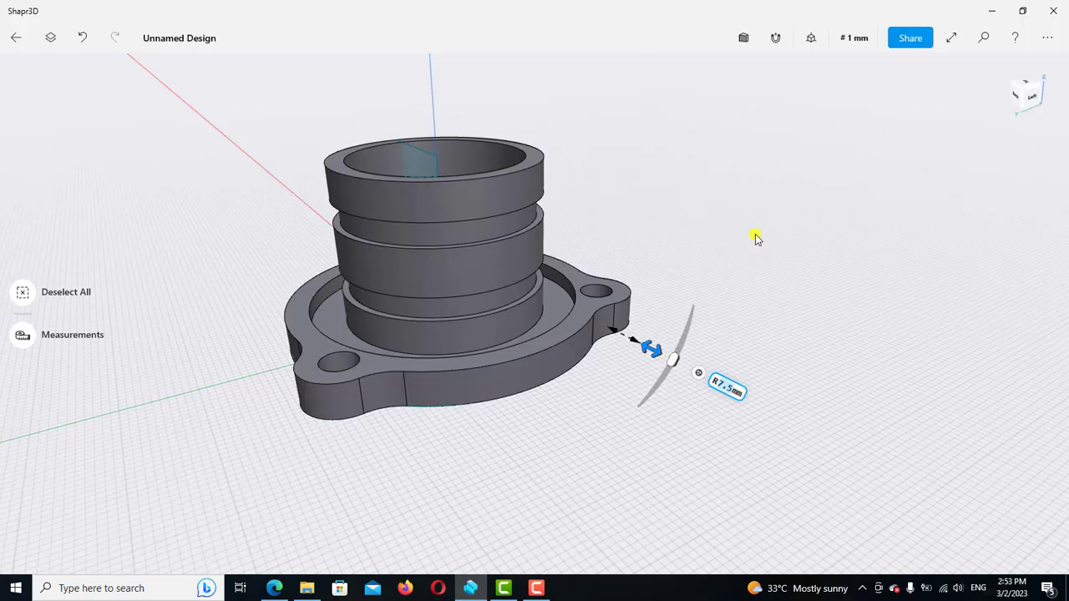
scroll(682, 267, down, 3)
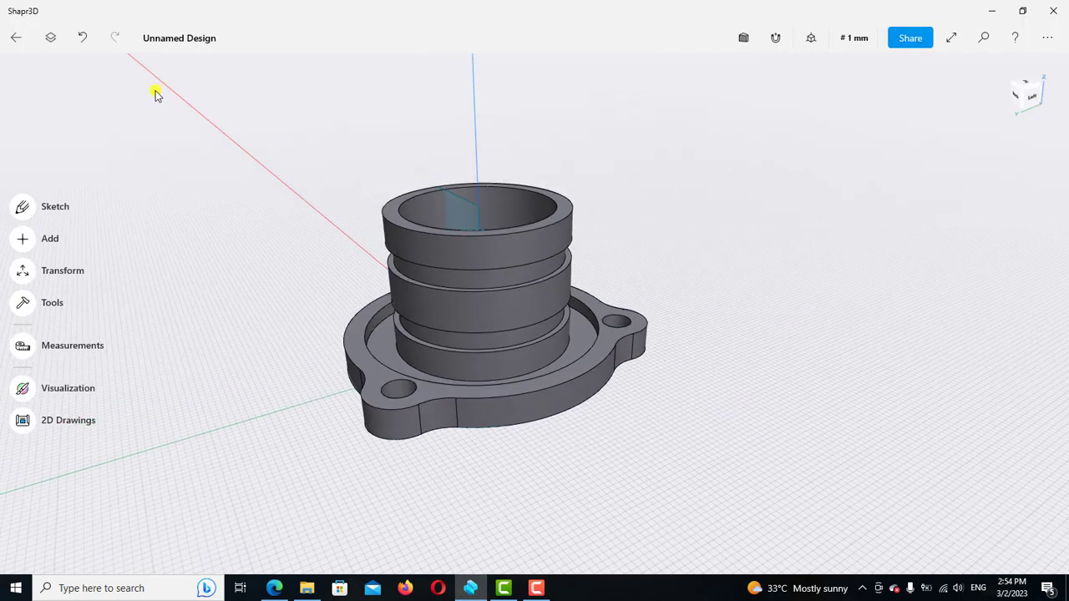
click(200, 115)
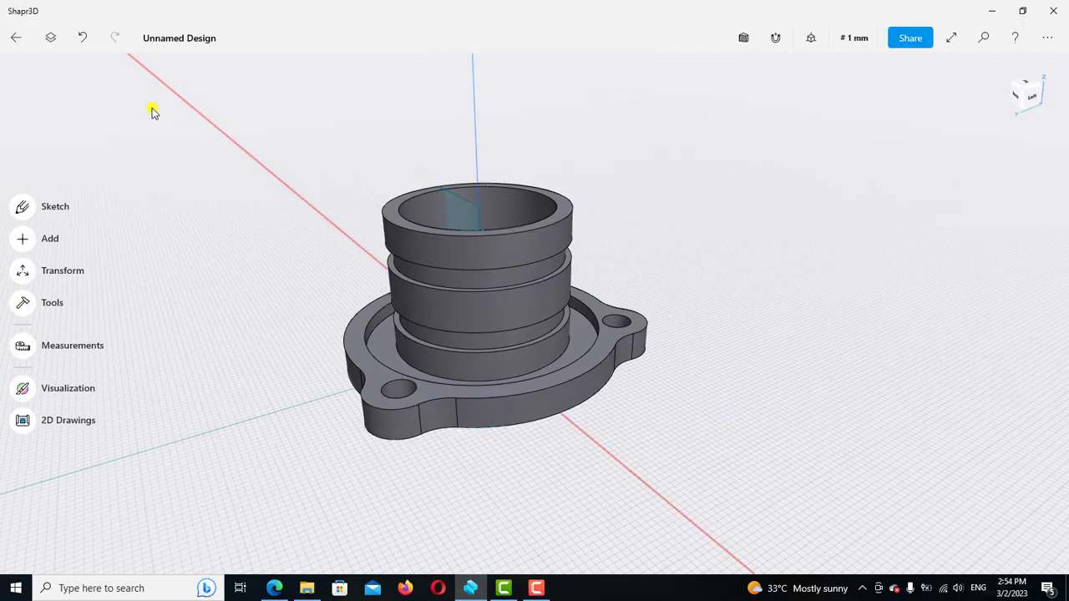
Union Body 02 with Body 01 from the Items panel
click(51, 39)
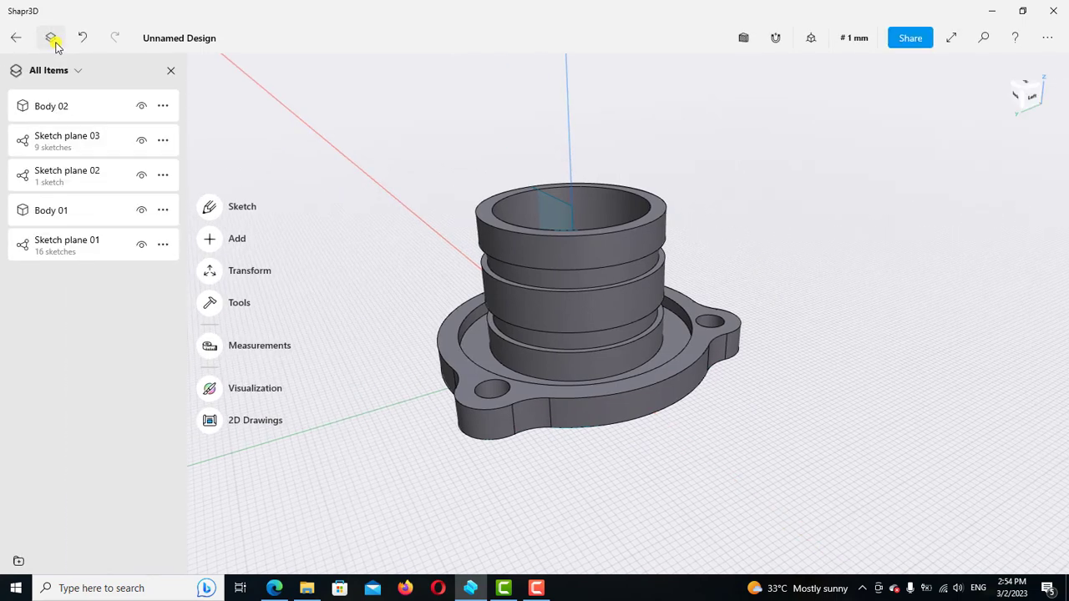
click(60, 110)
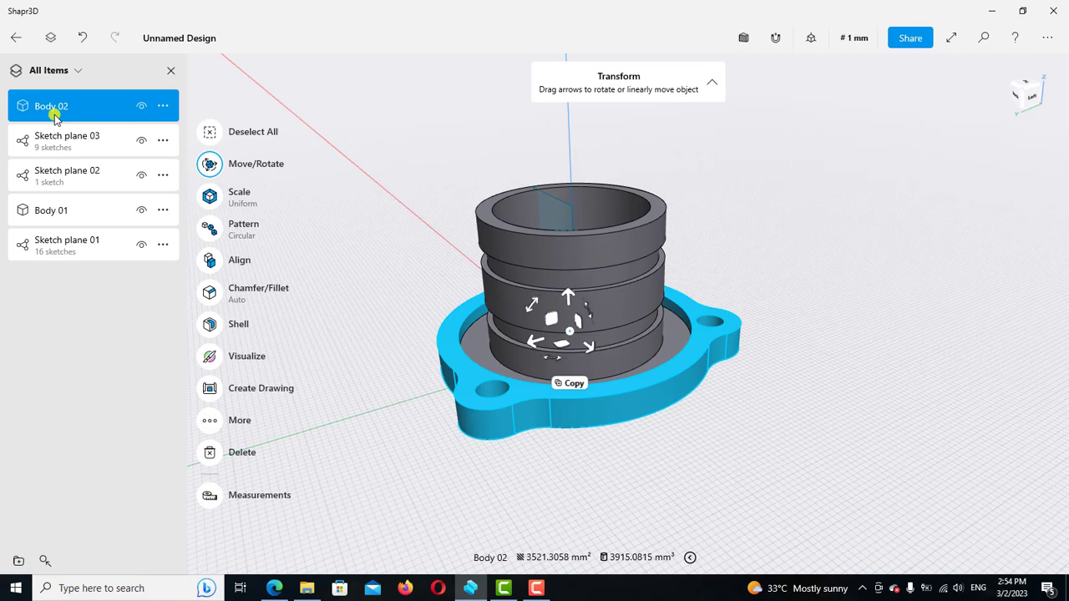
click(69, 210)
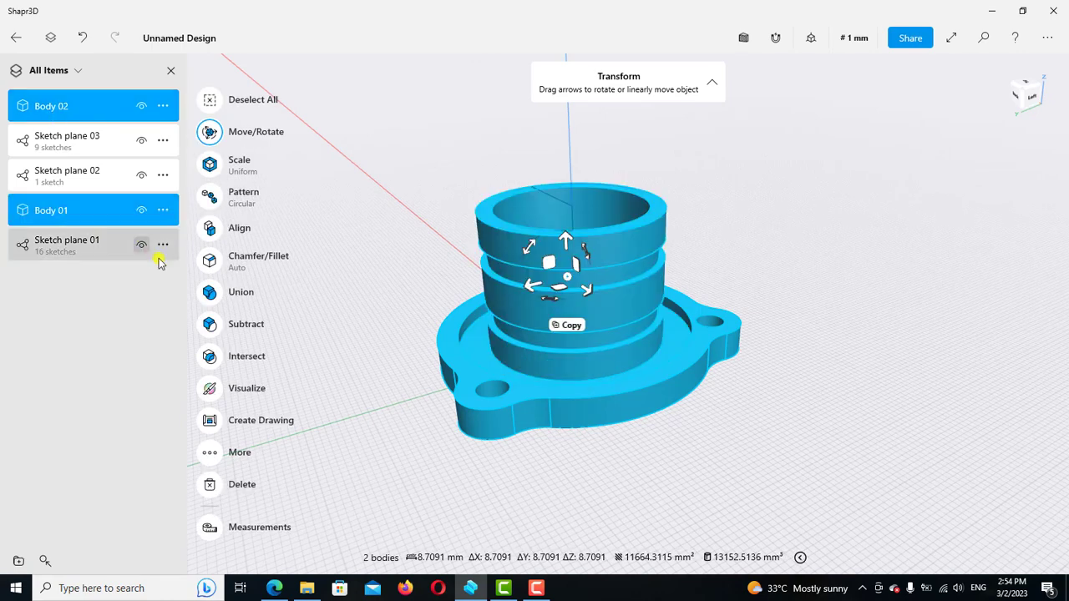
click(225, 299)
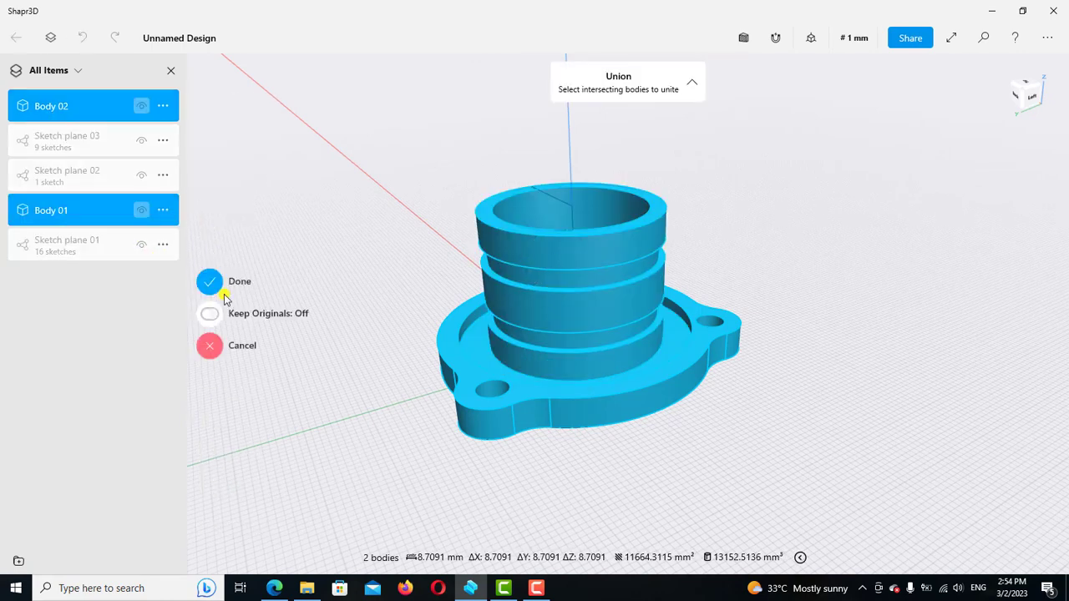
click(214, 285)
Fillet the 45 mm circular edge in the flange recess with a 1.8 mm radius
scroll(663, 332, down, 2)
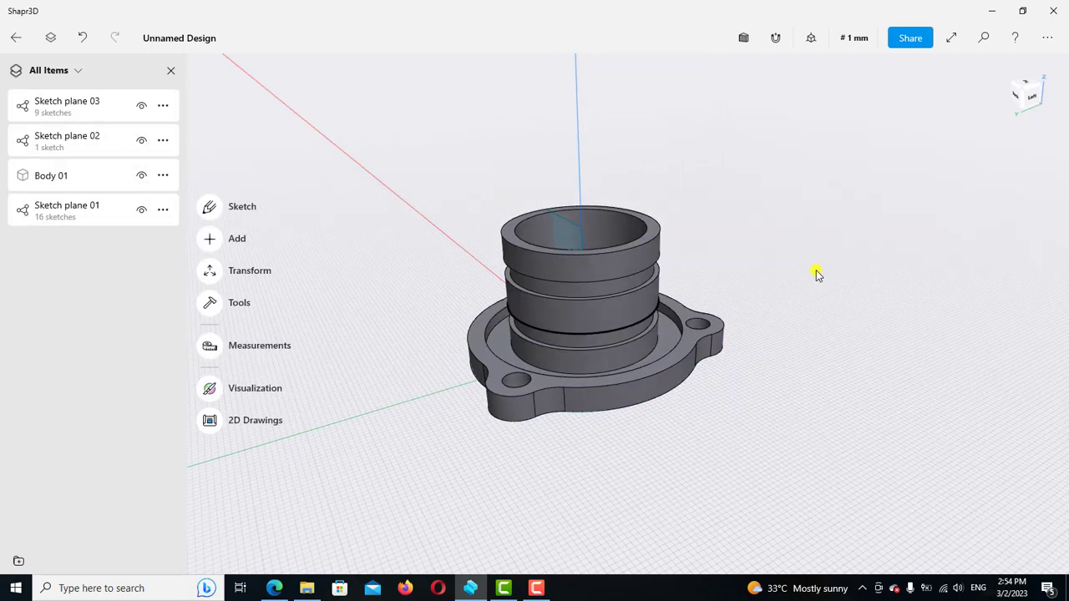
right_drag(715, 309, 685, 389)
scroll(724, 382, up, 2)
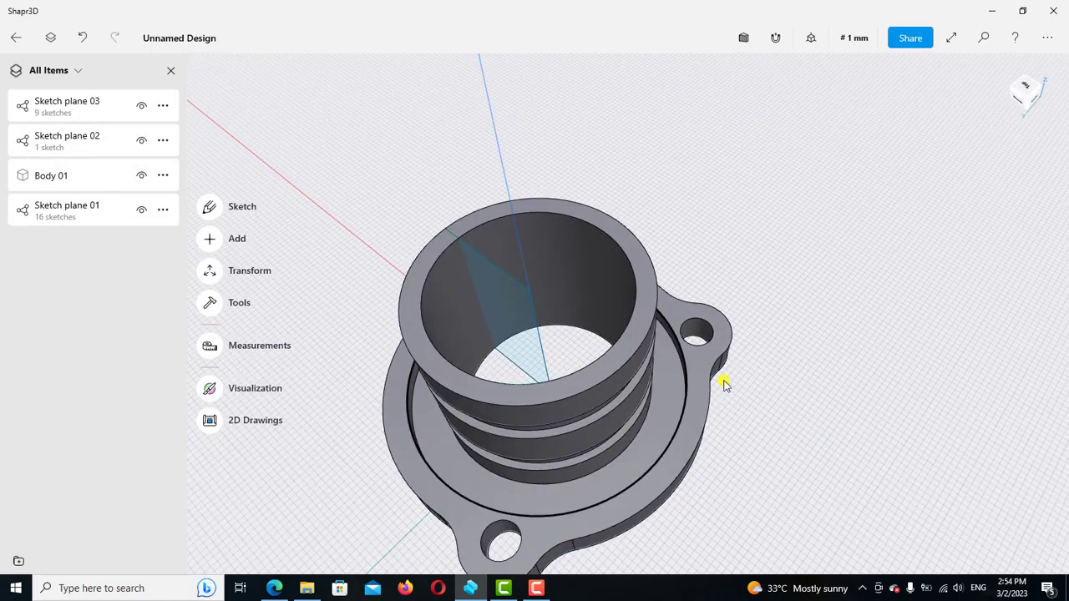
right_drag(816, 363, 687, 373)
click(688, 373)
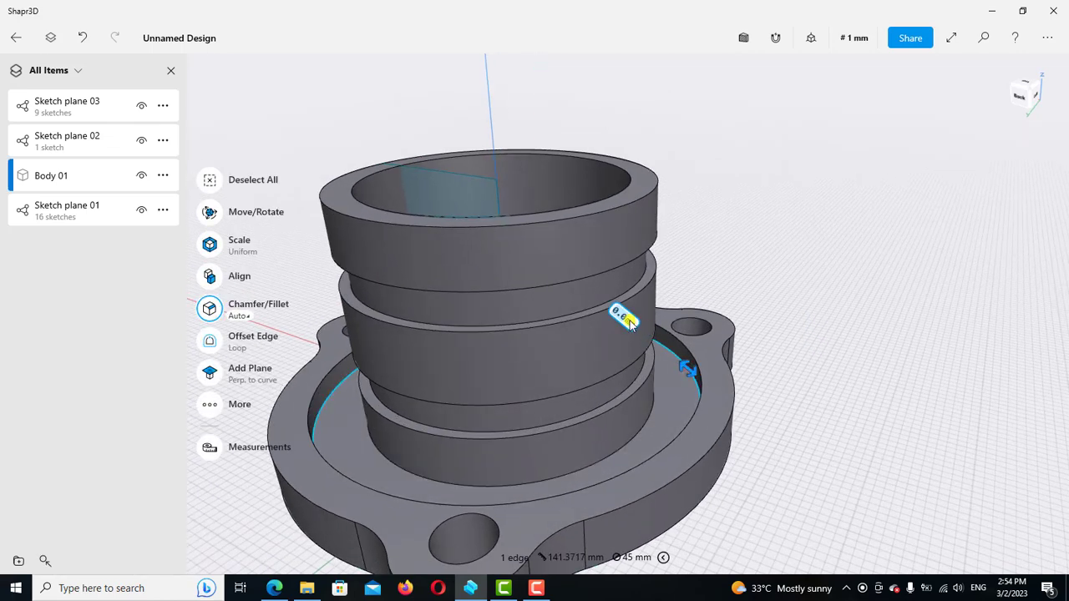
click(628, 321)
click(574, 382)
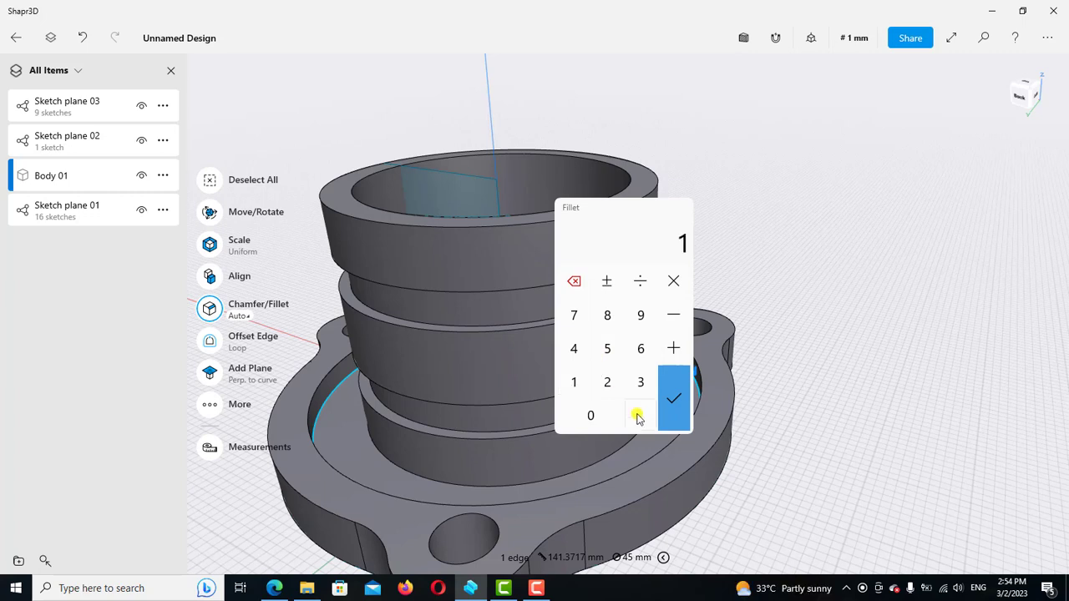
click(607, 315)
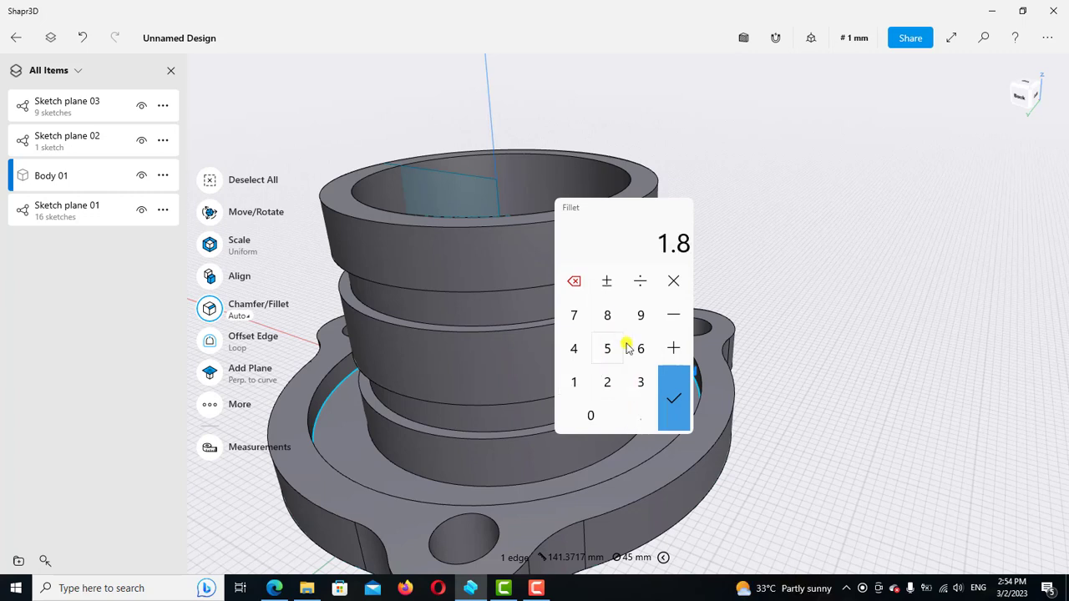
click(674, 399)
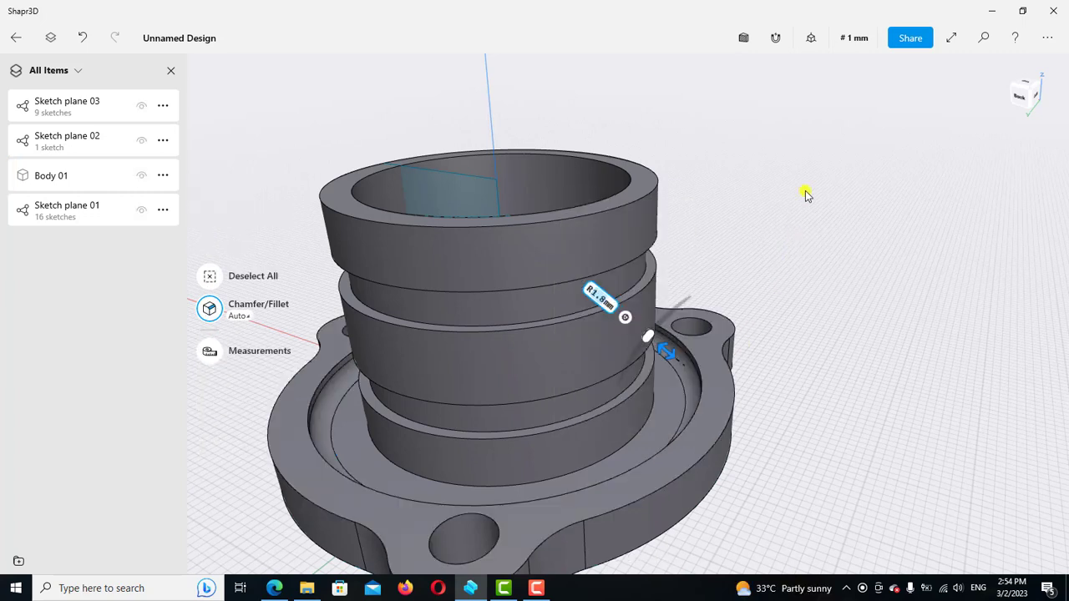
click(785, 228)
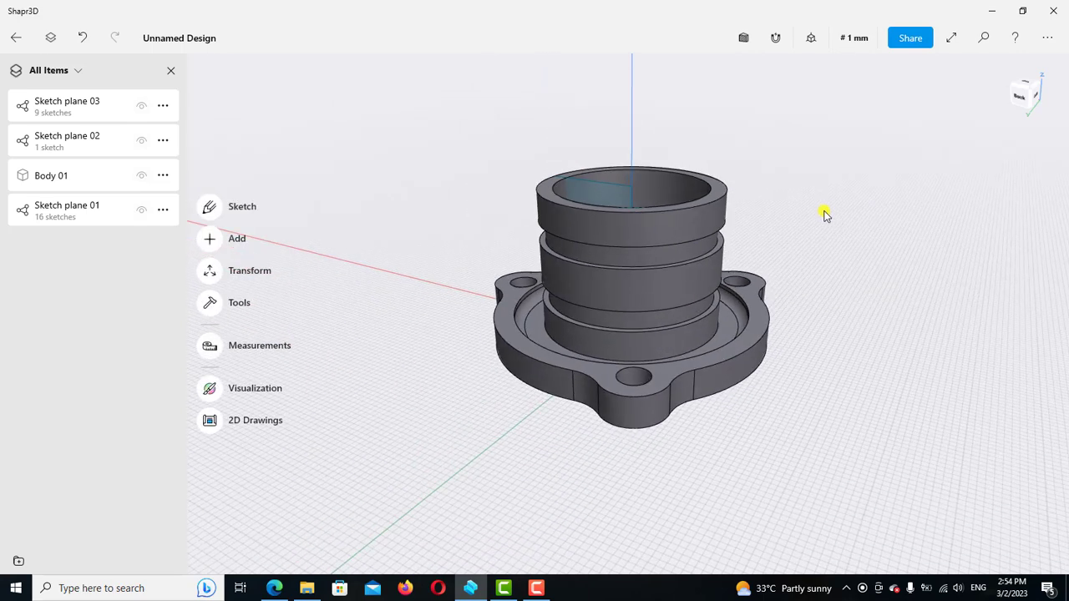
Apply Matte Anodized Metal to the whole body in Visualization, then return to modeling
scroll(827, 214, up, 2)
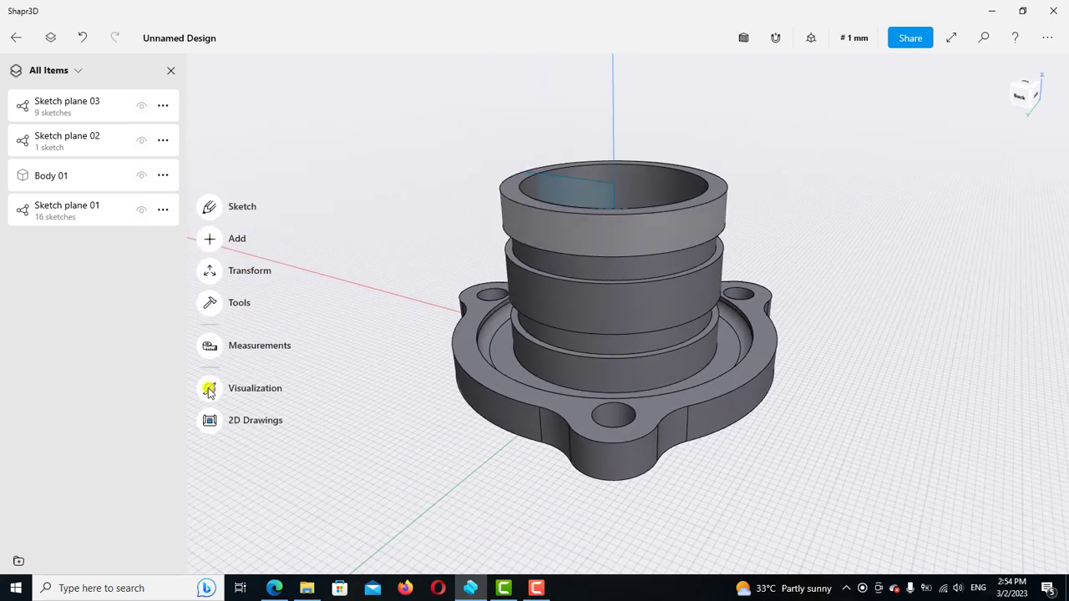
click(210, 388)
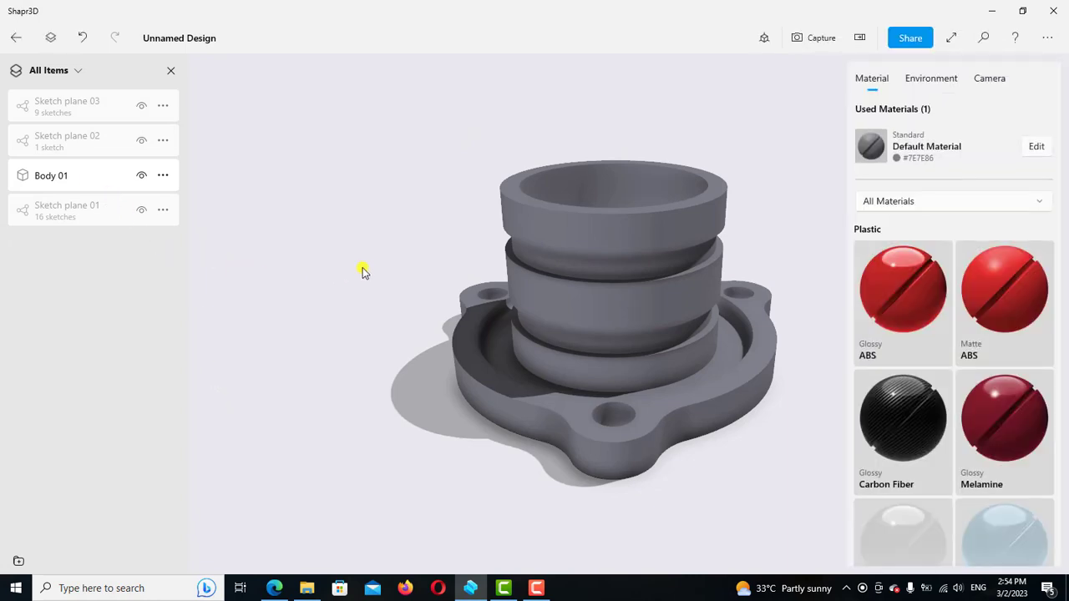
scroll(930, 287, down, 2)
scroll(936, 288, down, 3)
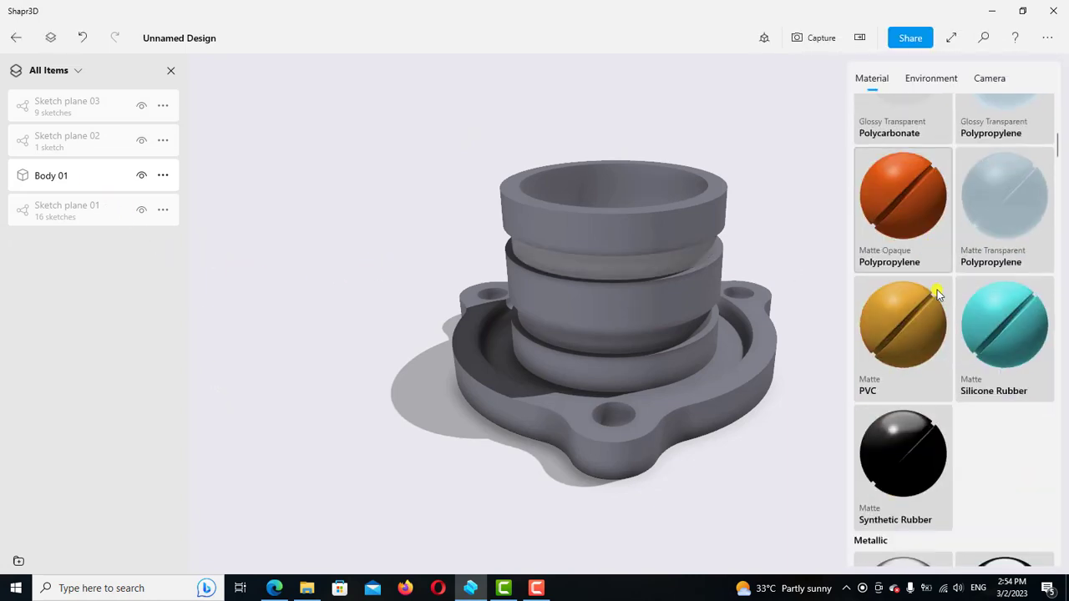
scroll(937, 292, down, 2)
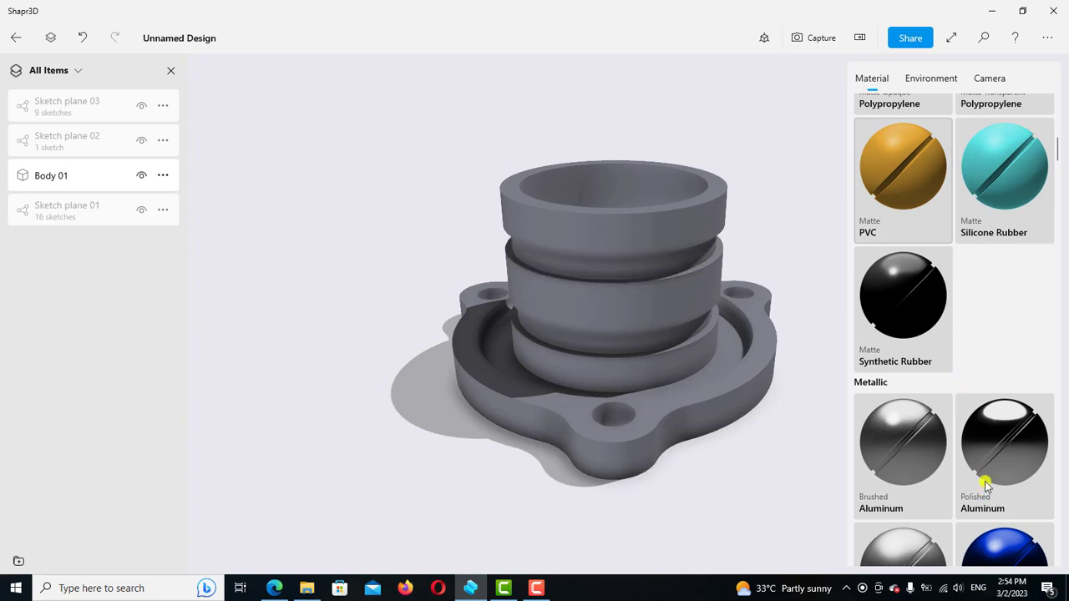
scroll(985, 486, down, 3)
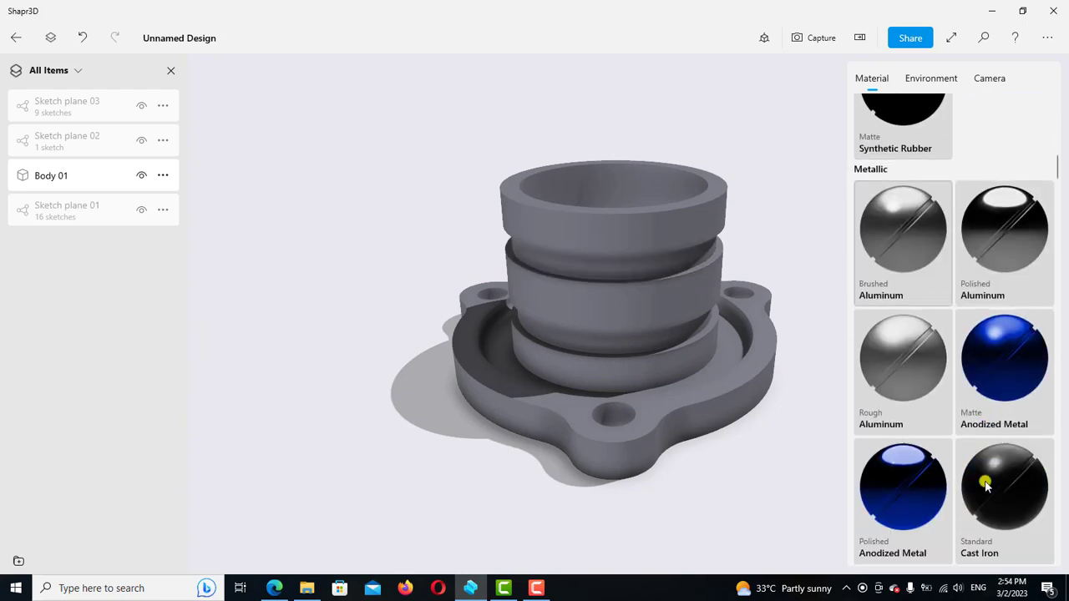
click(1000, 376)
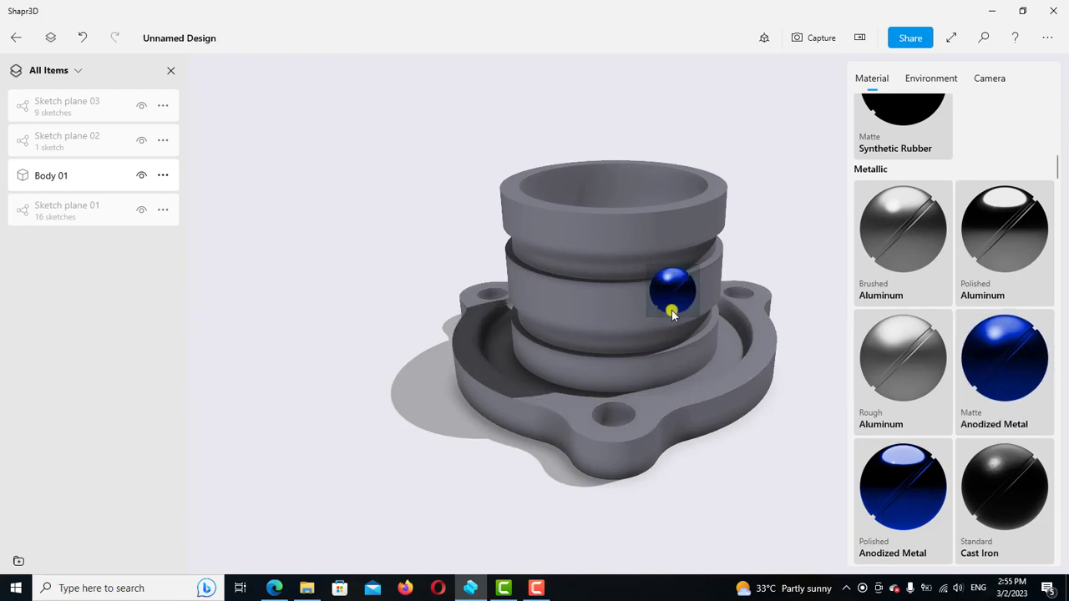
drag(1002, 363, 670, 309)
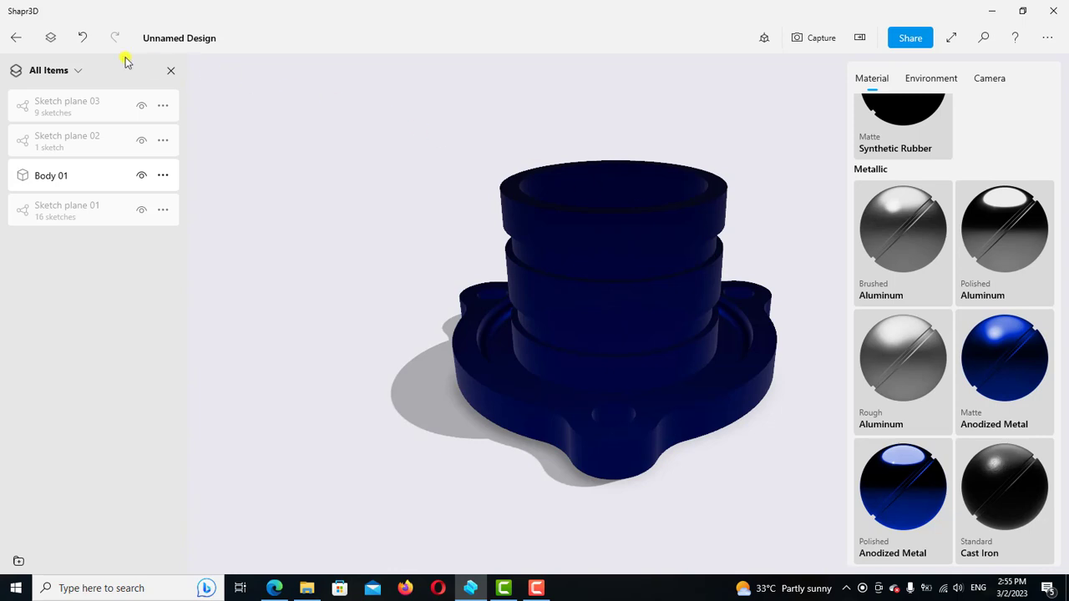
click(14, 39)
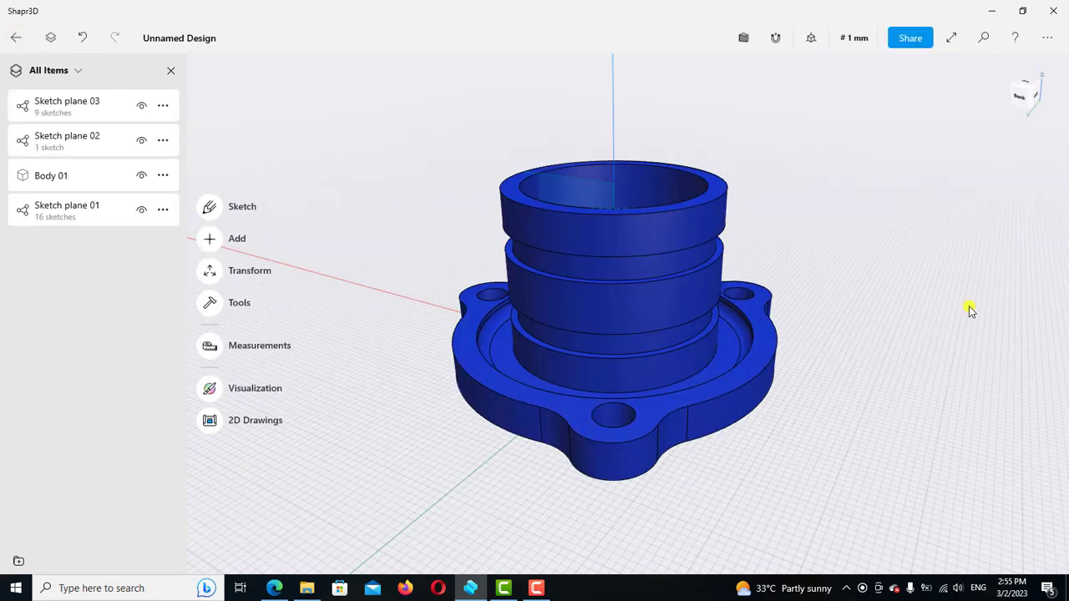
Select the inner bore face plus the upper and lower groove bands
scroll(861, 231, up, 3)
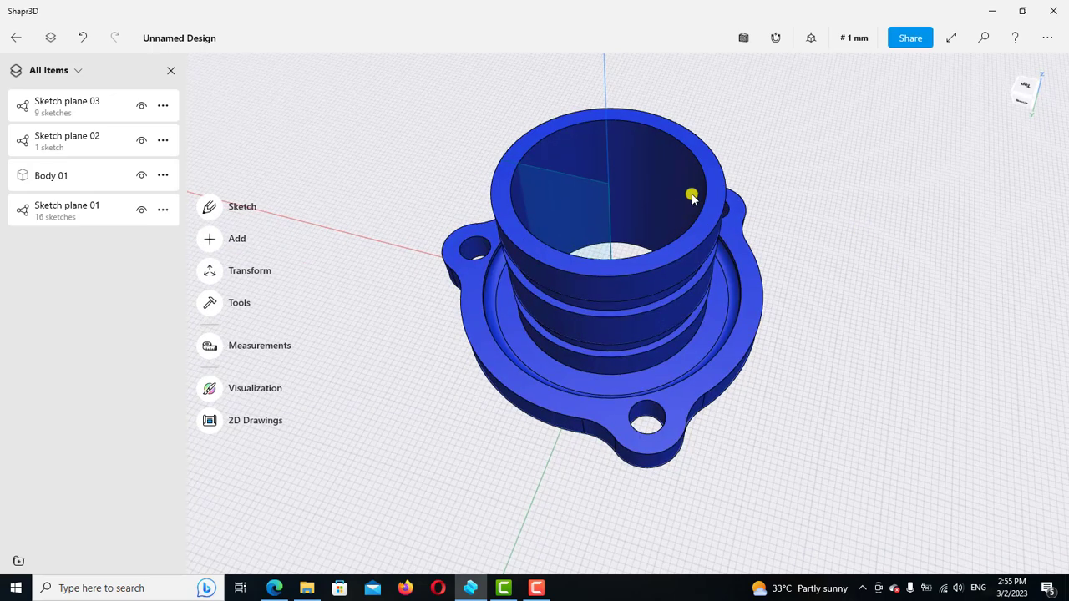
click(652, 173)
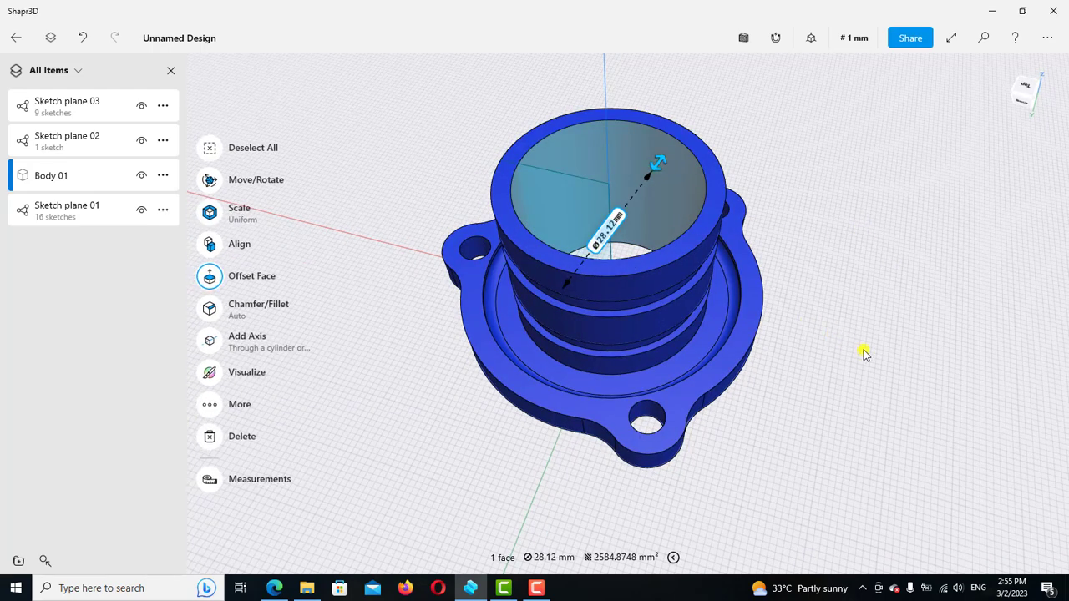
scroll(861, 324, down, 3)
scroll(861, 324, down, 2)
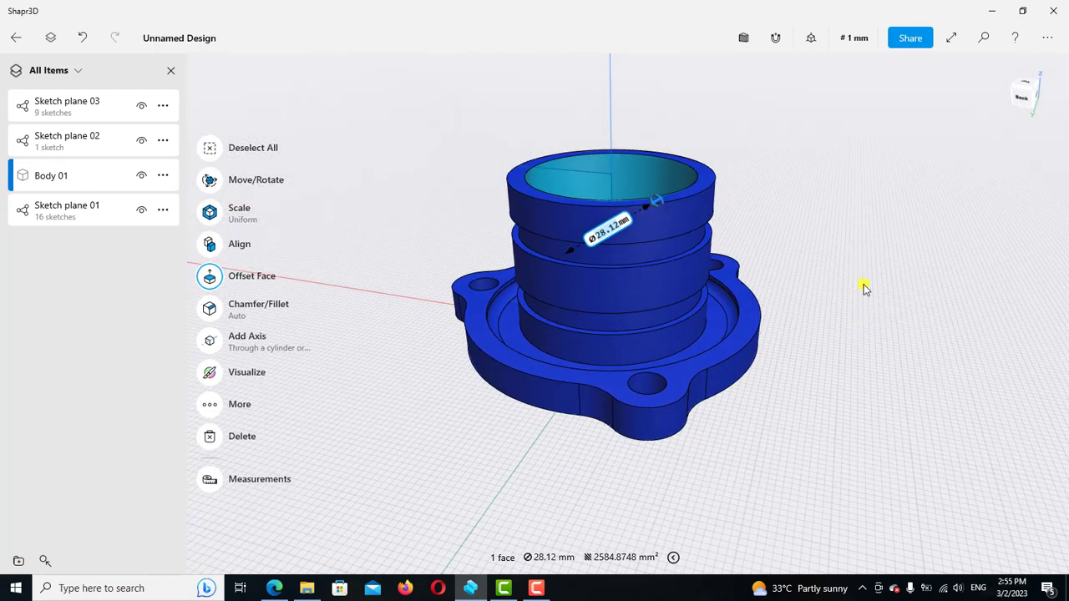
click(658, 264)
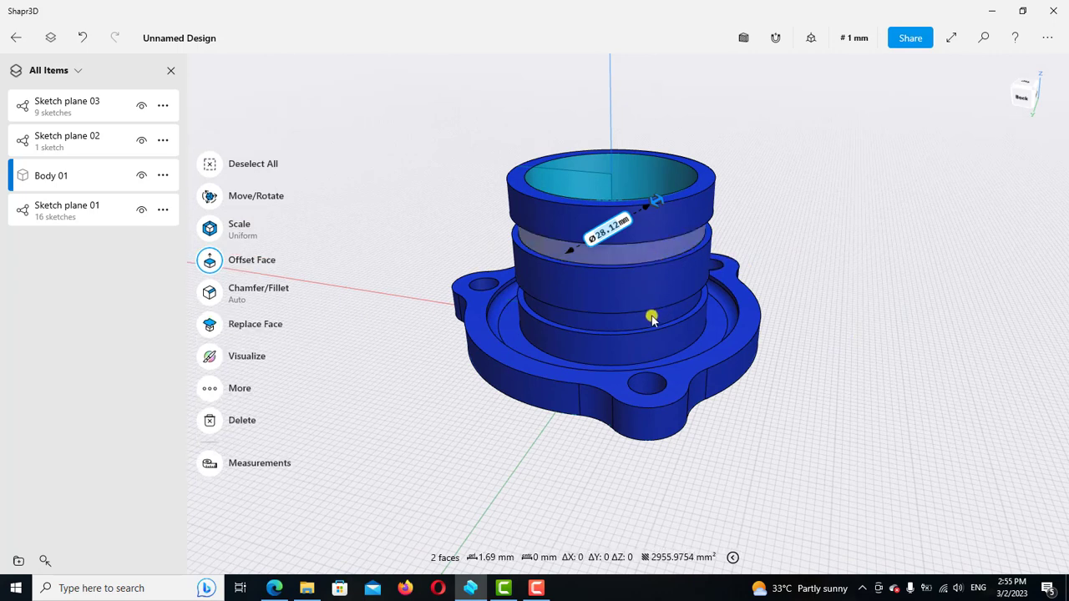
click(651, 320)
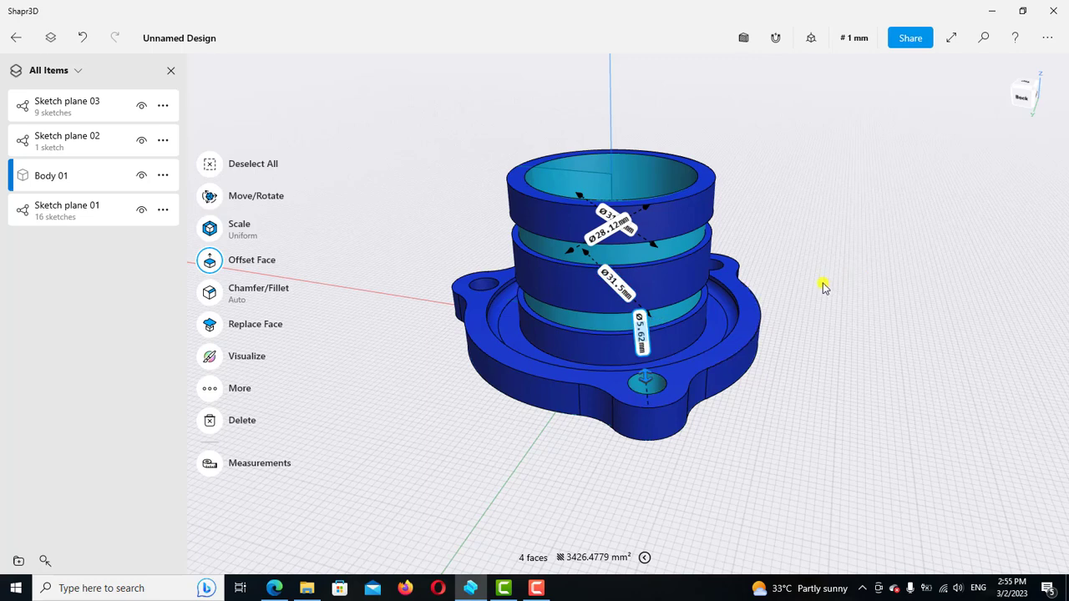
Add the three flange hole faces to the selection
scroll(823, 286, right, 3)
scroll(811, 282, right, 3)
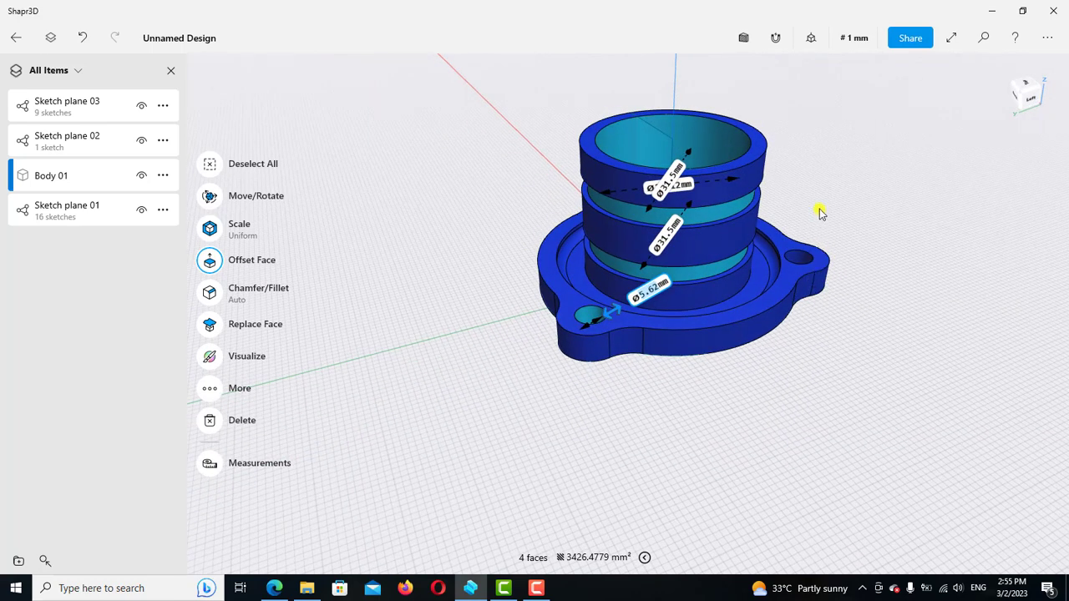
scroll(820, 213, up, 2)
scroll(820, 212, up, 2)
scroll(819, 225, up, 2)
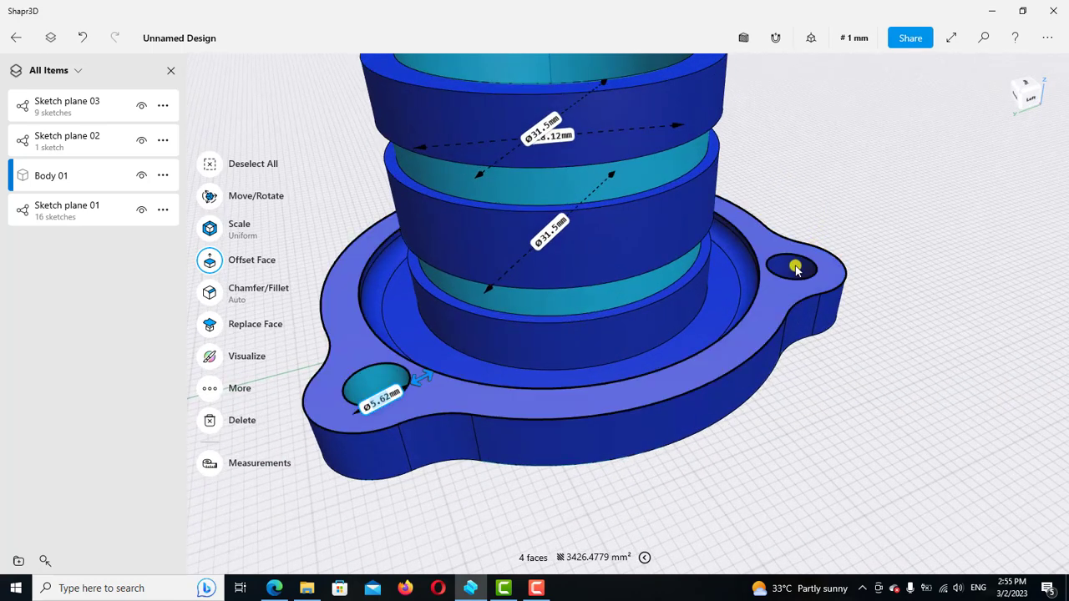
click(834, 255)
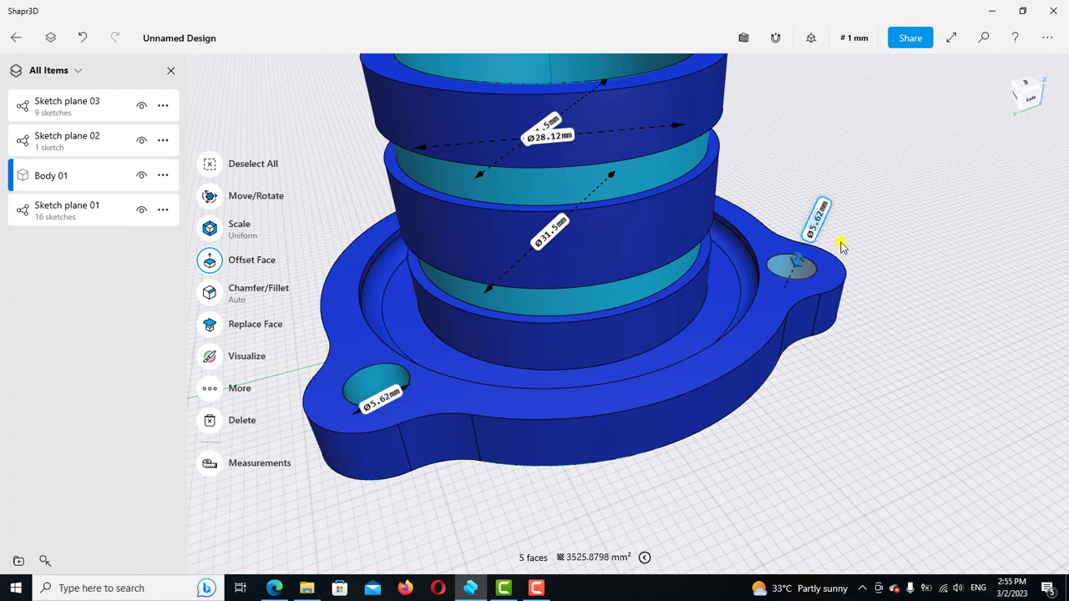
scroll(845, 238, down, 2)
scroll(847, 226, down, 2)
mouse_move(807, 222)
right_down()
mouse_move(793, 220)
mouse_move(928, 197)
mouse_move(817, 328)
mouse_move(873, 246)
mouse_move(811, 248)
mouse_move(880, 204)
right_up()
scroll(881, 207, up, 2)
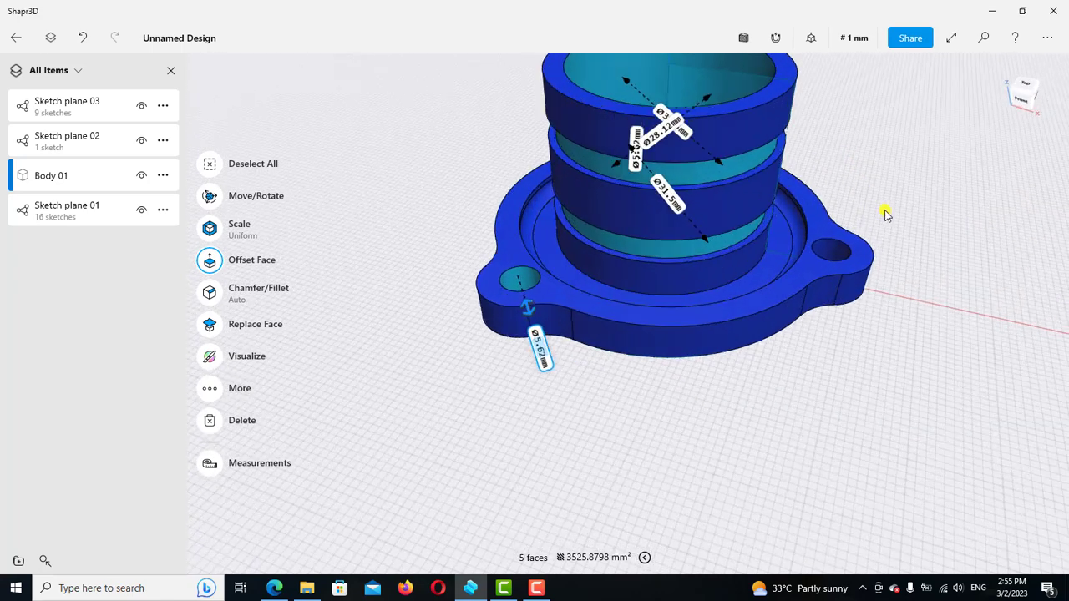
scroll(882, 208, up, 3)
scroll(882, 210, up, 2)
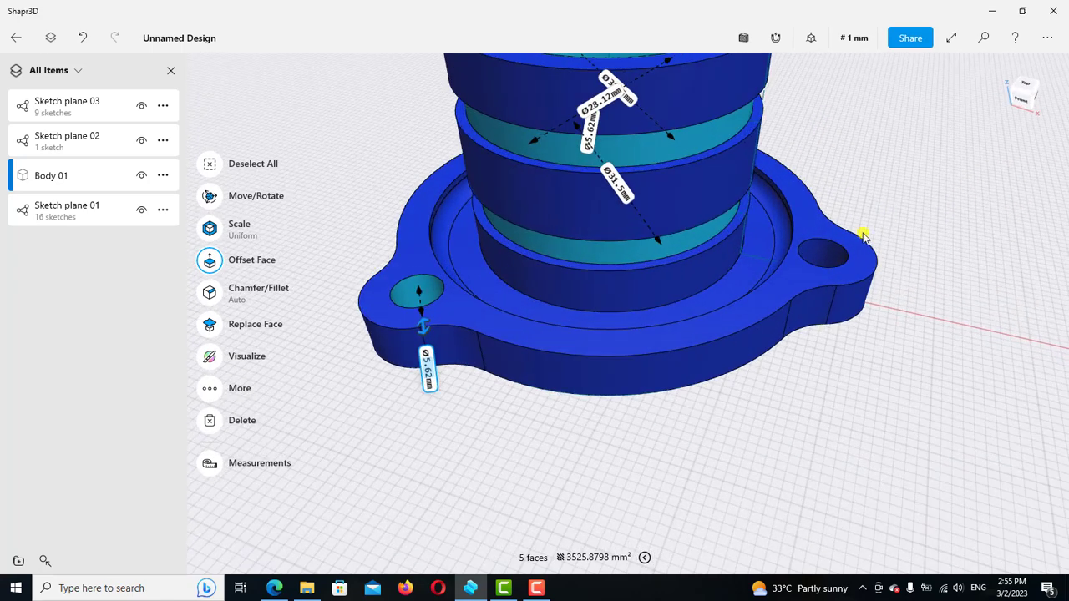
click(822, 254)
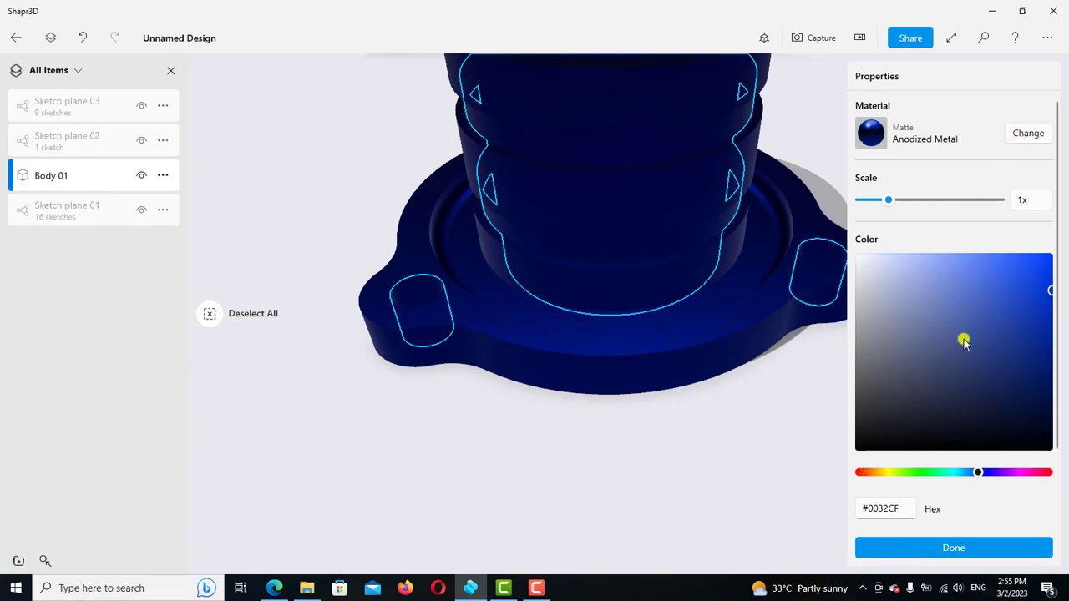
Change the selected bore, groove and hole faces to Brushed Iron, then deselect
scroll(963, 343, down, 5)
scroll(963, 343, down, 4)
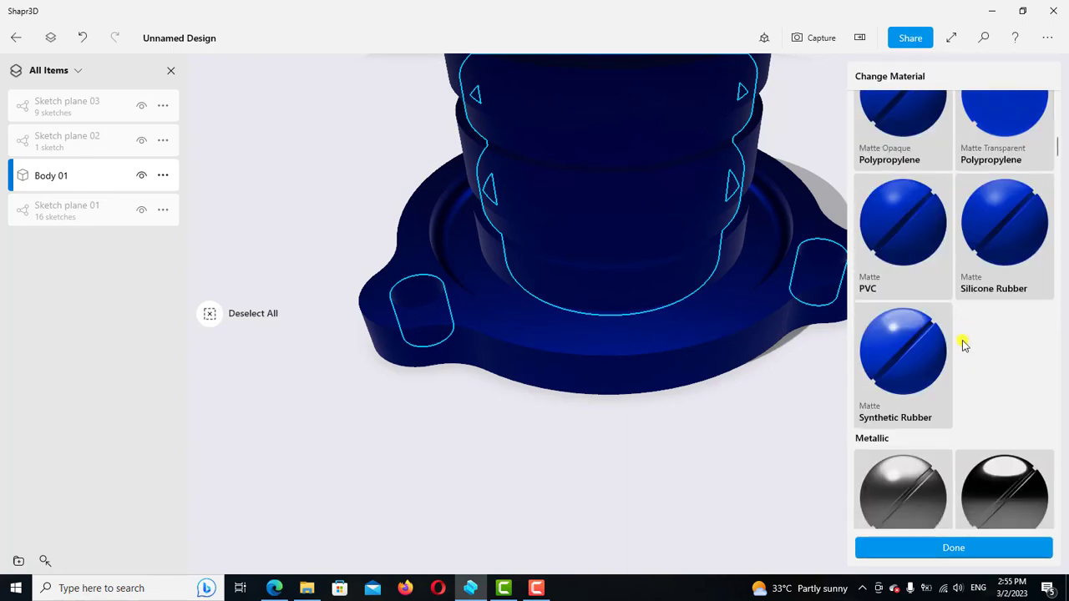
scroll(963, 342, down, 3)
scroll(963, 343, down, 3)
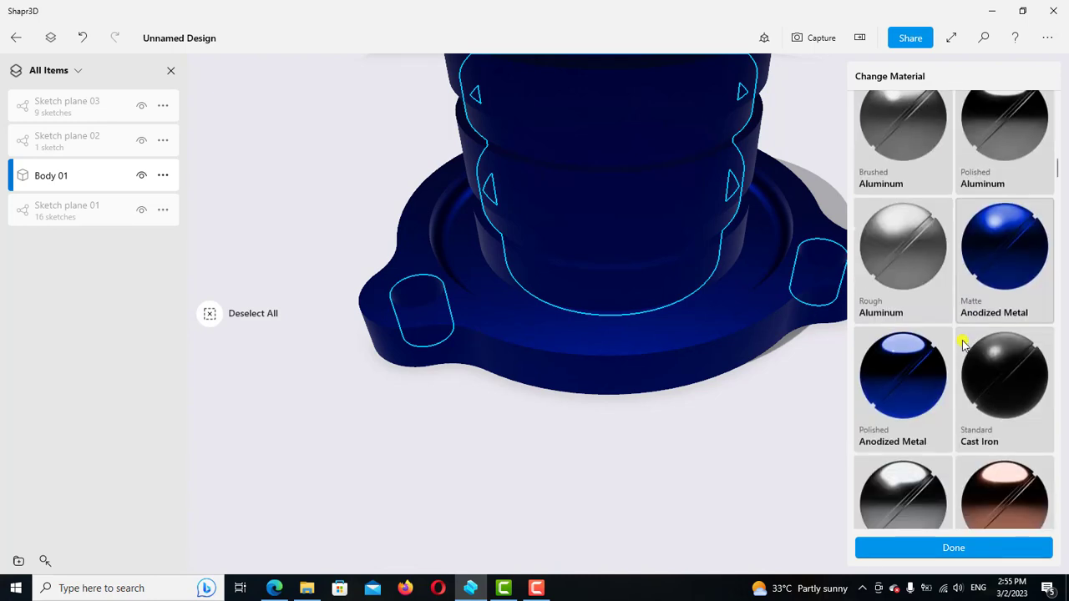
scroll(963, 342, down, 3)
scroll(963, 342, down, 1)
scroll(963, 342, down, 5)
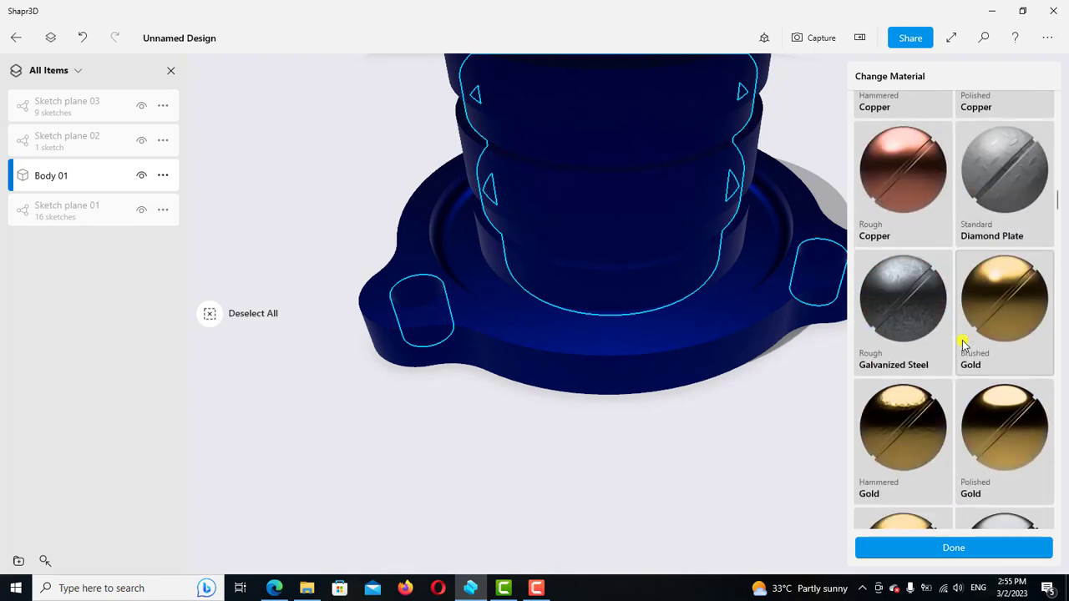
scroll(963, 342, down, 3)
click(992, 305)
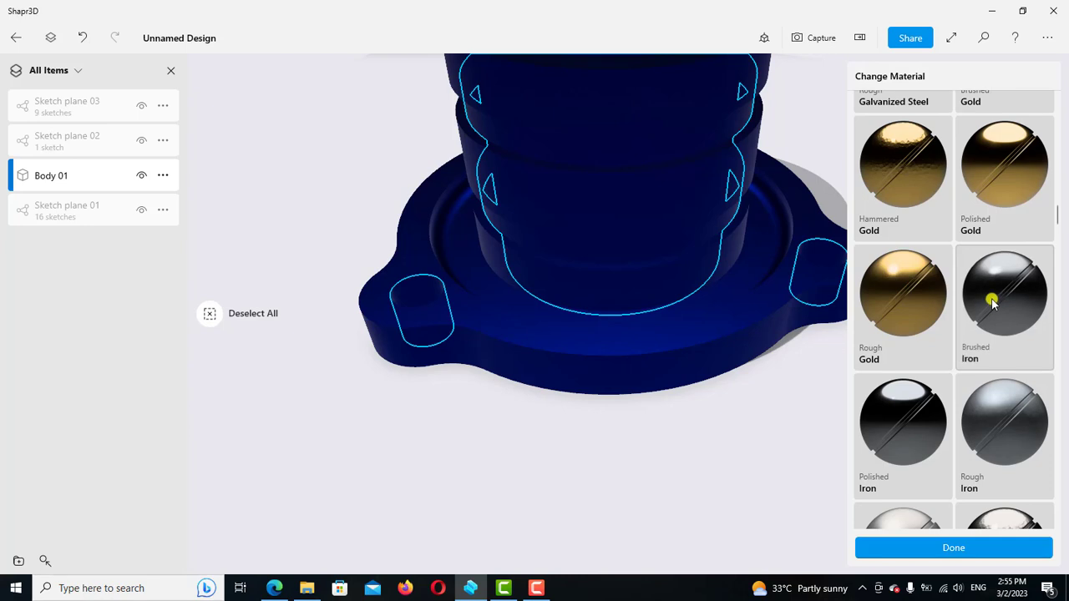
click(731, 449)
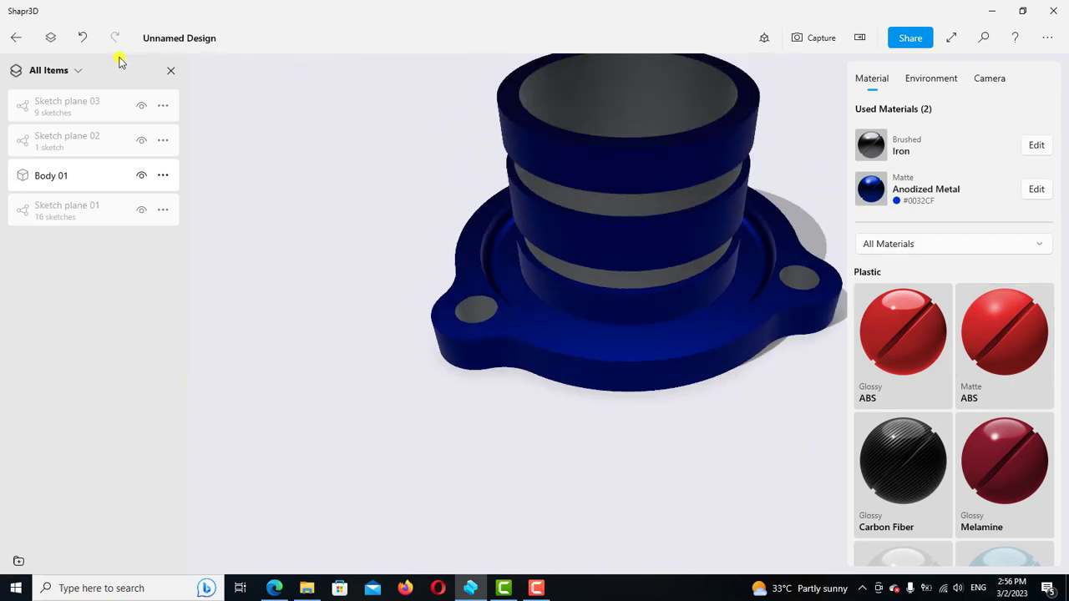
Exit material rendering back to modeling and orbit to look down into the bushing
click(17, 39)
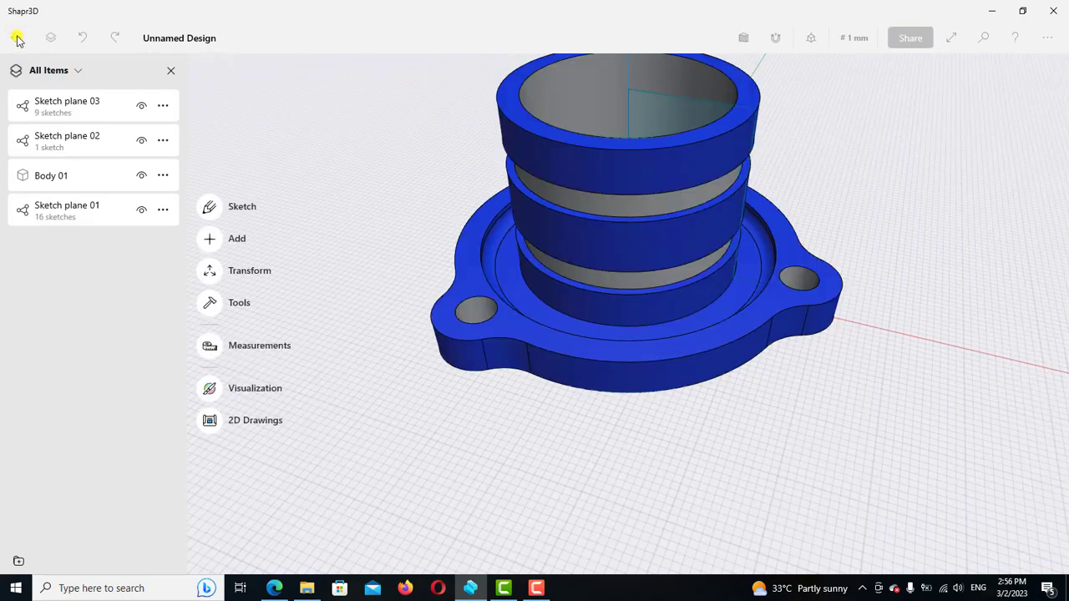
scroll(668, 426, down, 2)
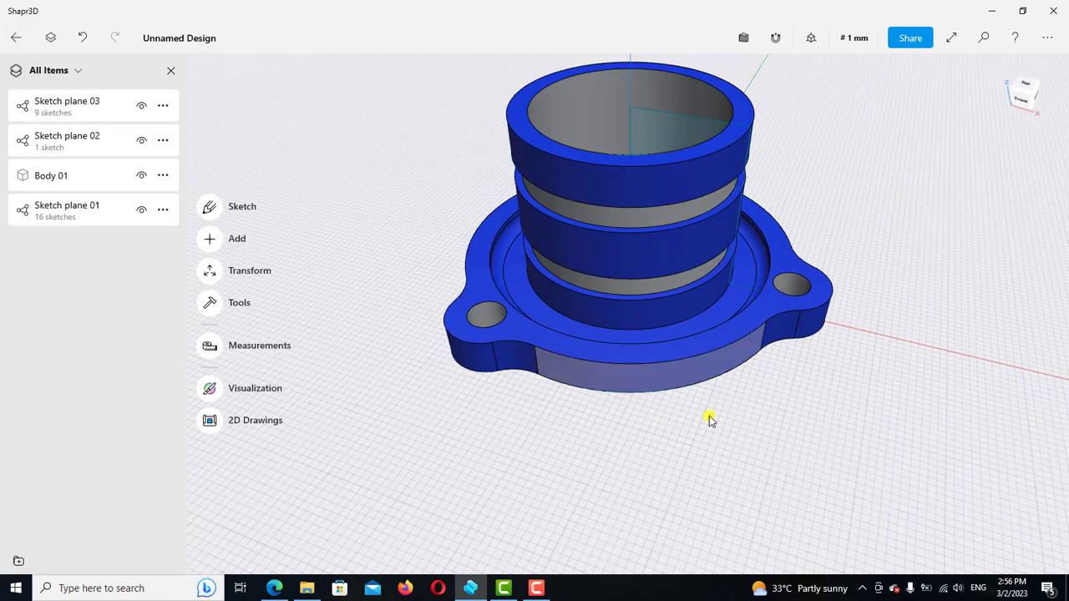
mouse_move(853, 211)
right_down()
mouse_move(859, 239)
mouse_move(776, 253)
mouse_move(785, 265)
right_up()
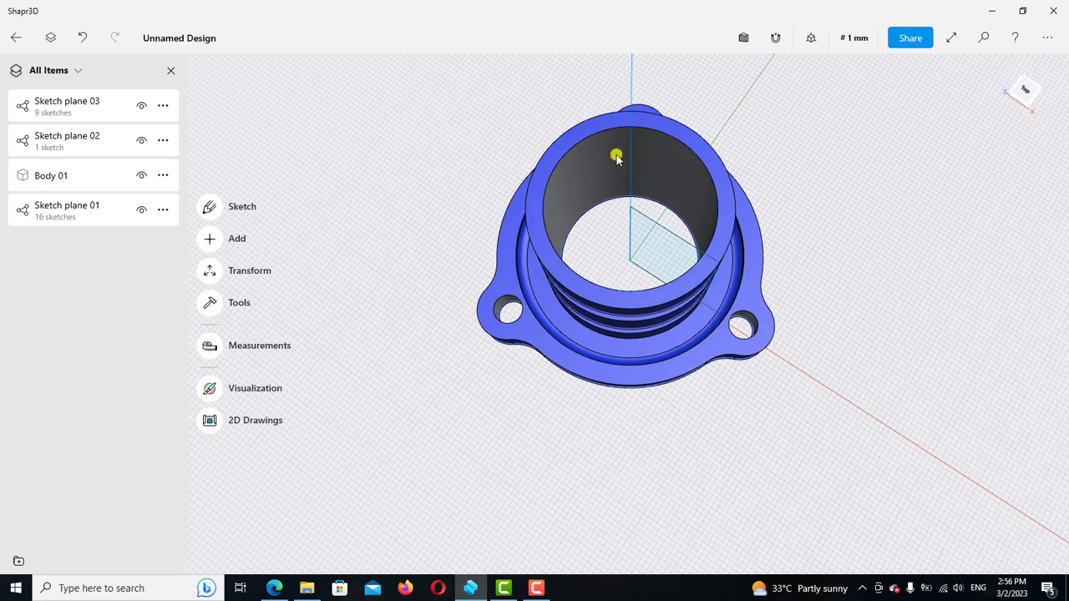
Hide Sketch planes 01 and 02, close the items list, and view the bushing from the front
click(139, 212)
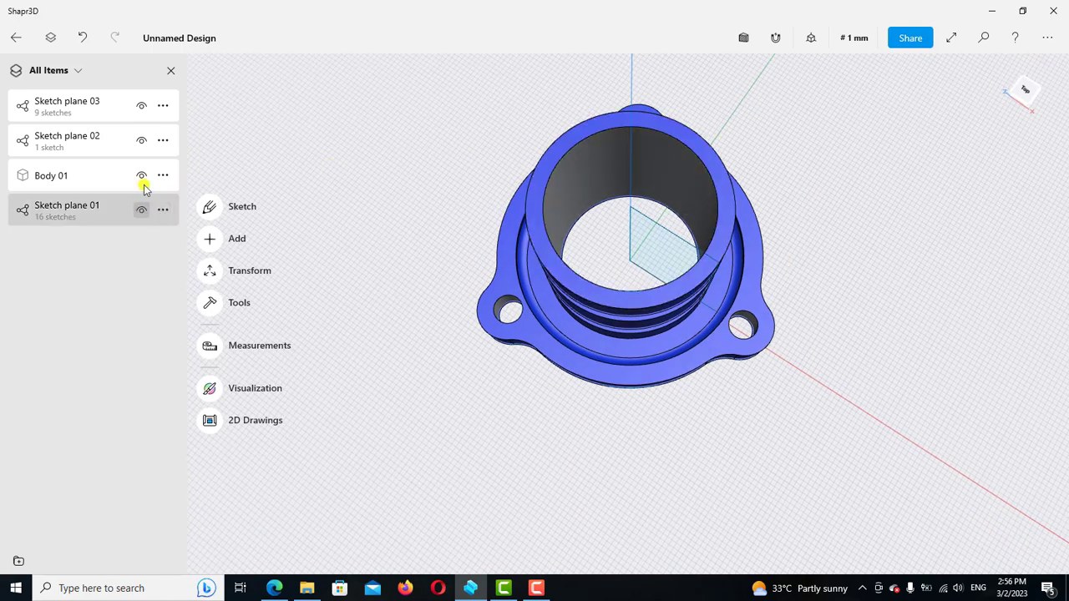
click(141, 140)
click(142, 107)
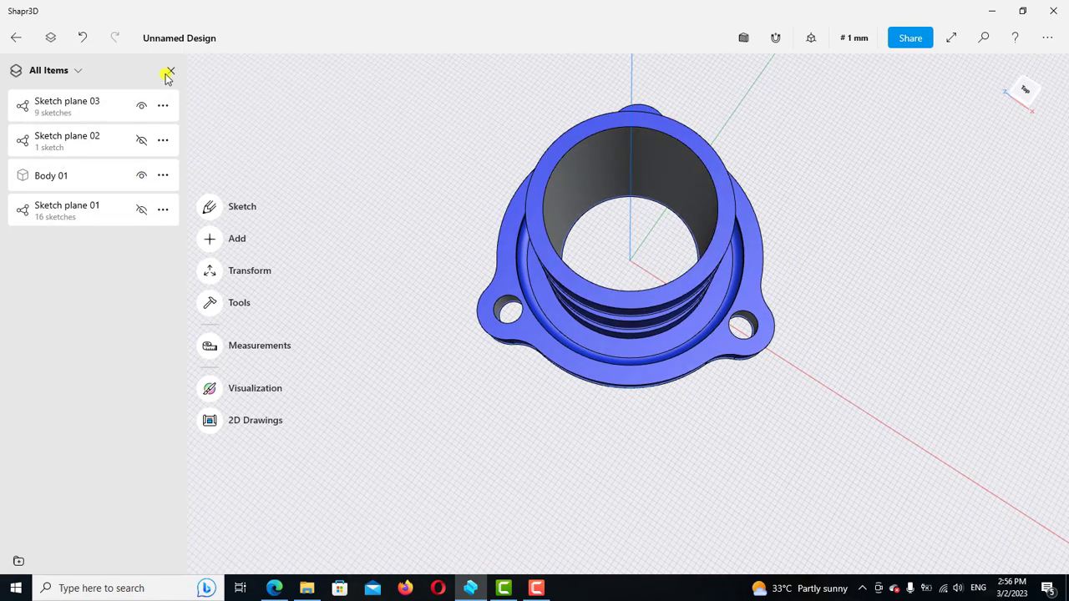
click(170, 70)
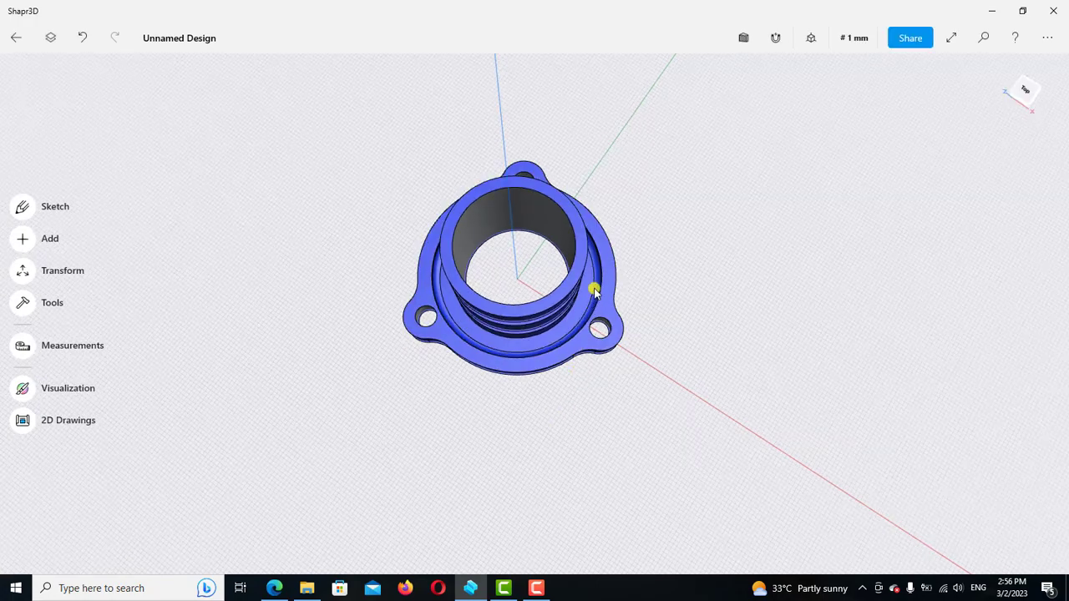
mouse_move(593, 291)
right_down()
mouse_move(601, 279)
mouse_move(639, 348)
right_up()
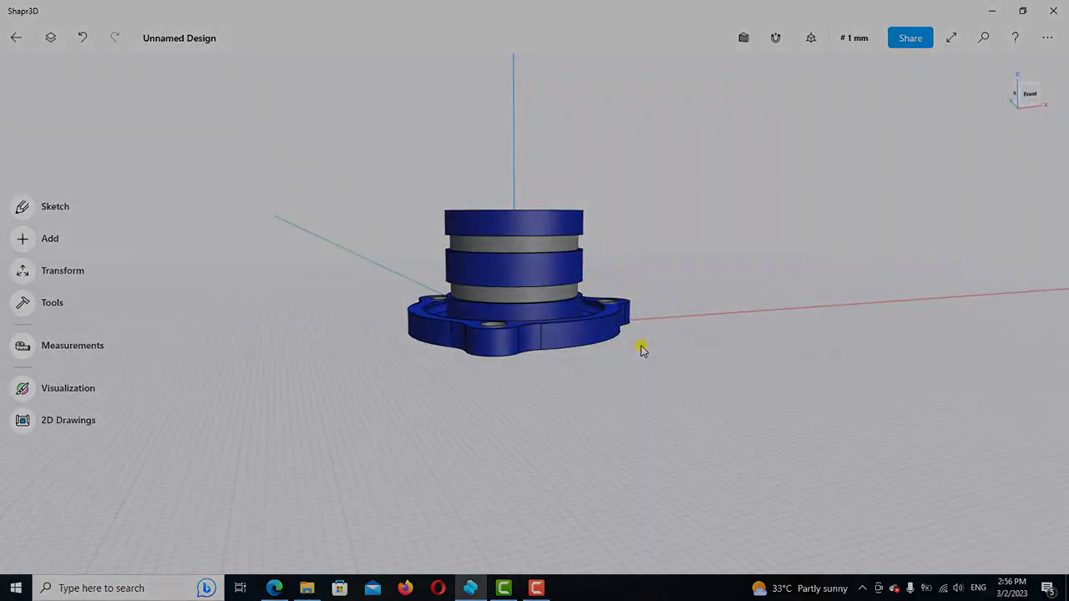